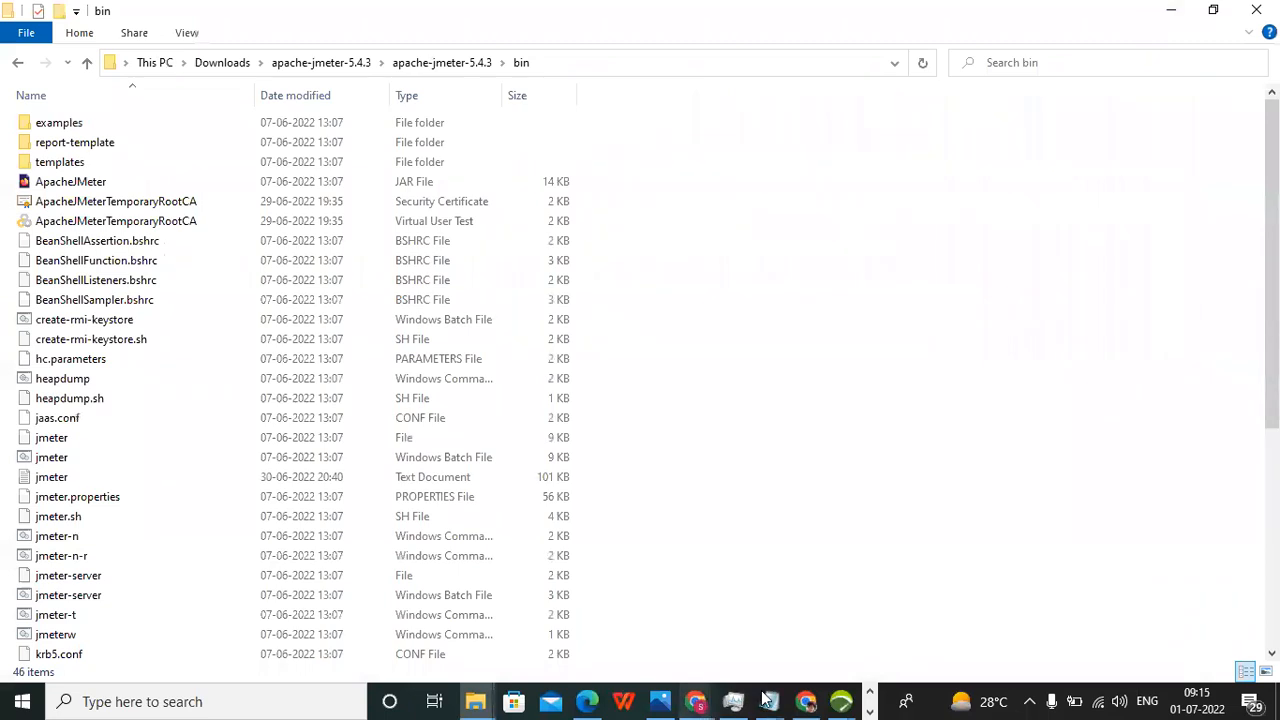
Open the recent script Webtour_FB_3006 in Virtual User Generator.
click(869, 711)
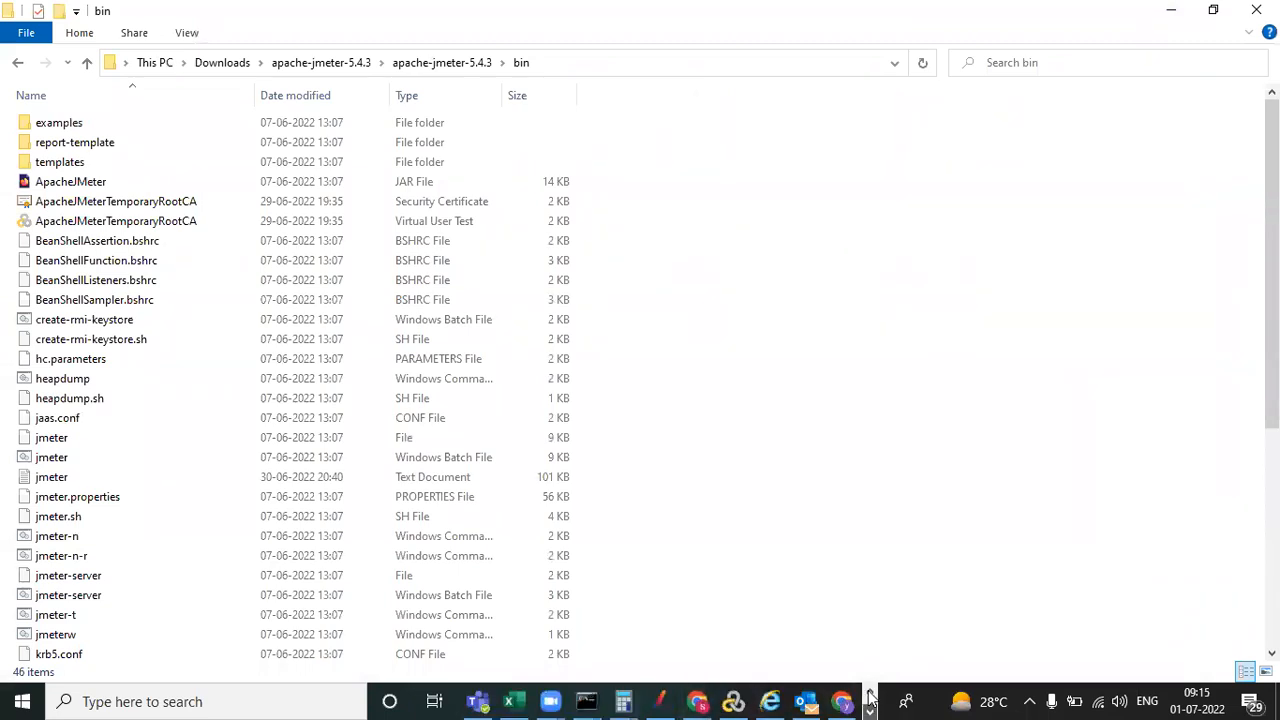
right_click(734, 700)
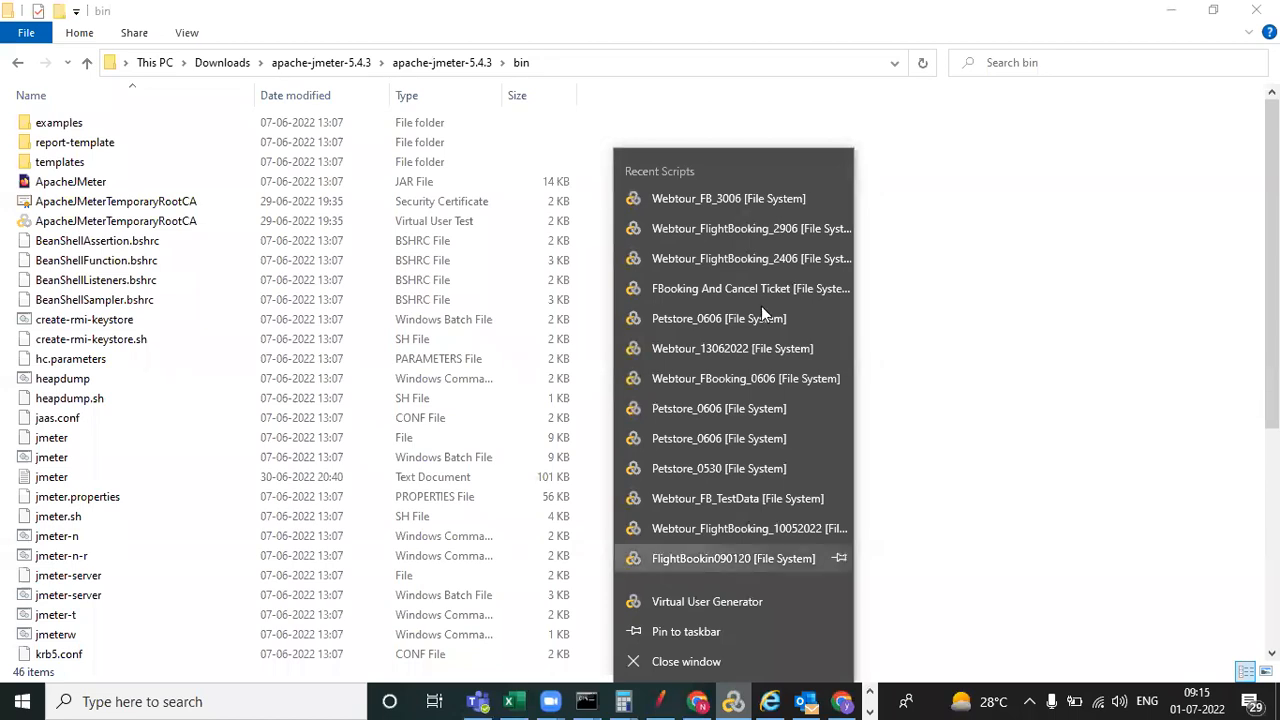
click(752, 205)
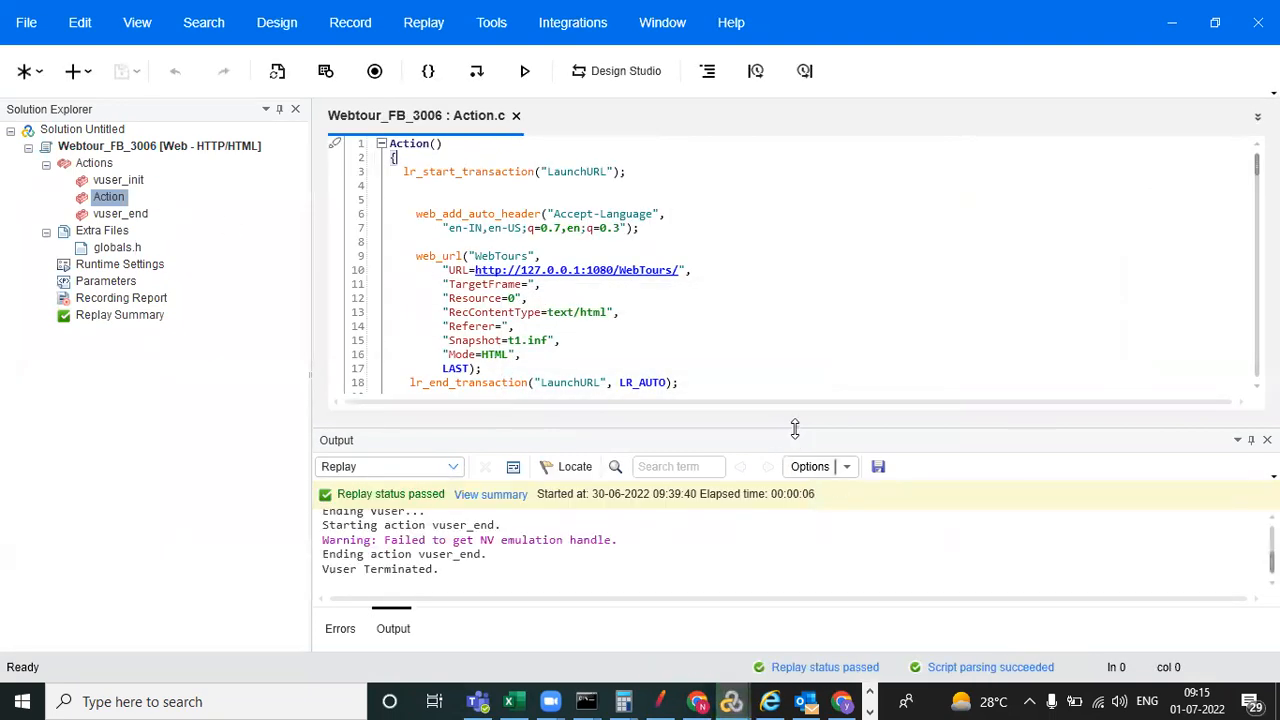
Enlarge the code editor and review the Action script down to the departDate field of the reservations.pl request.
drag(795, 428, 837, 523)
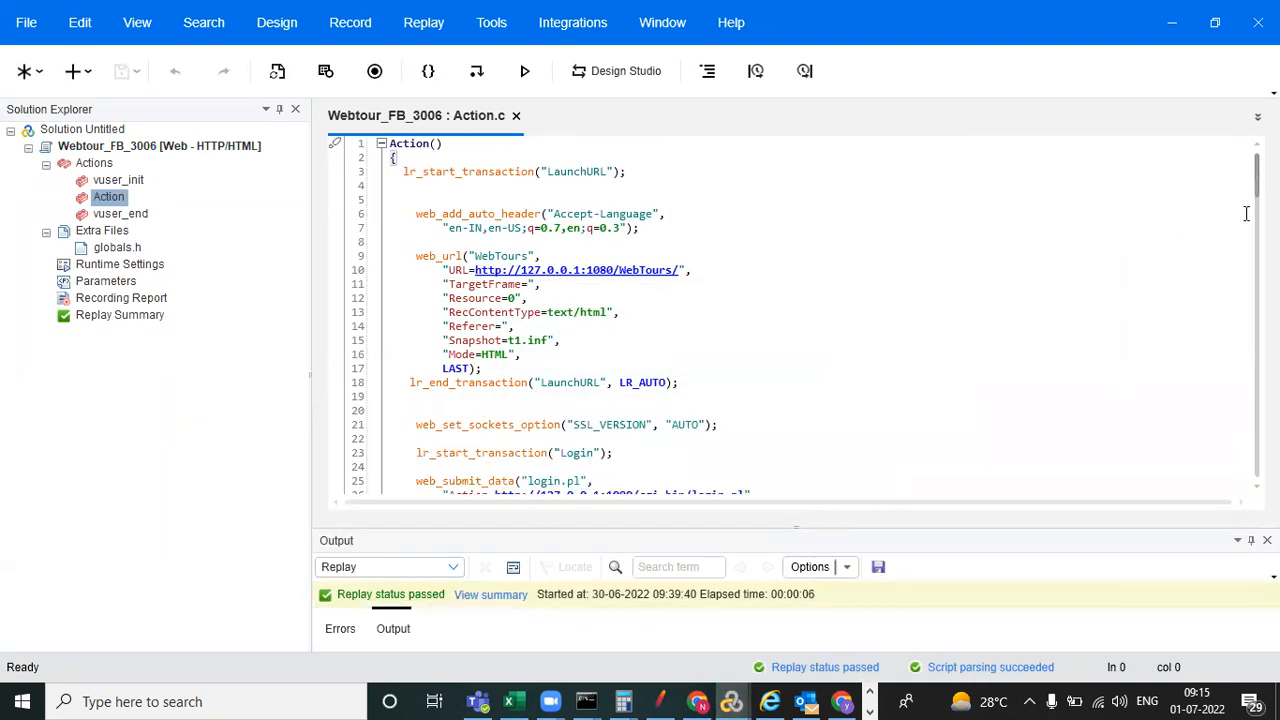
scroll(790, 320, down, 13)
scroll(790, 320, up, 5)
scroll(795, 315, down, 20)
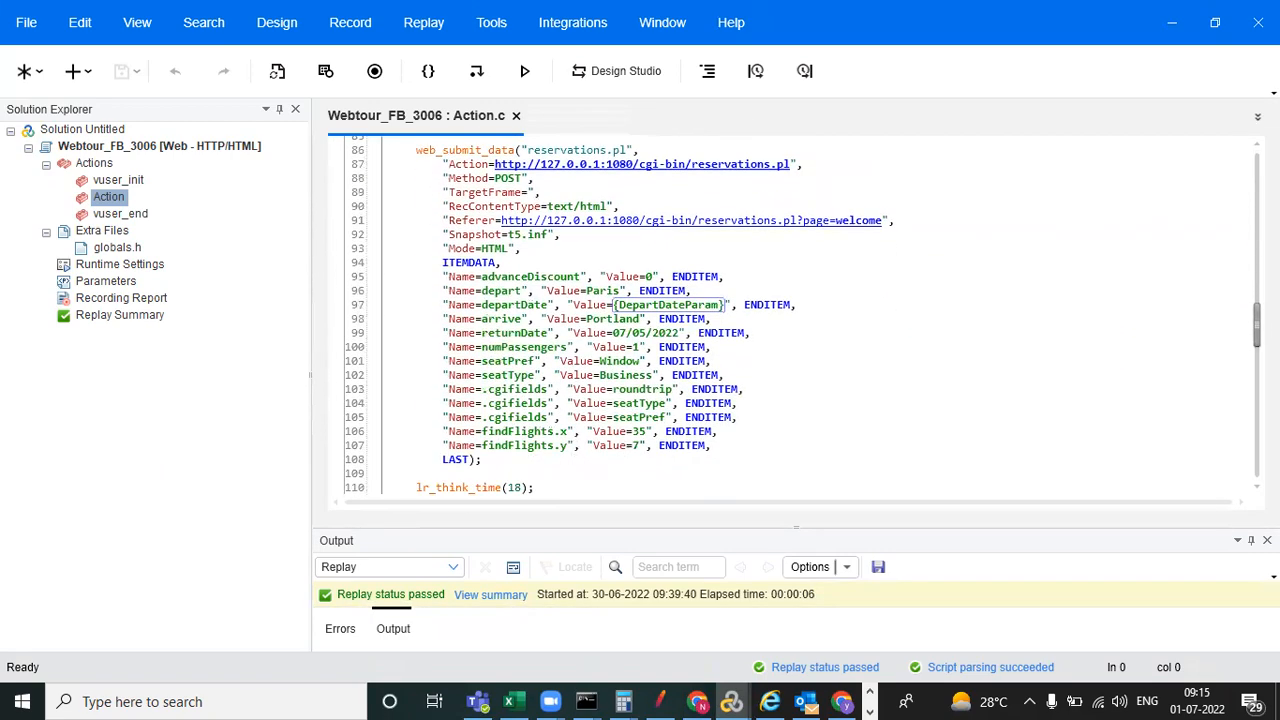
scroll(795, 315, up, 3)
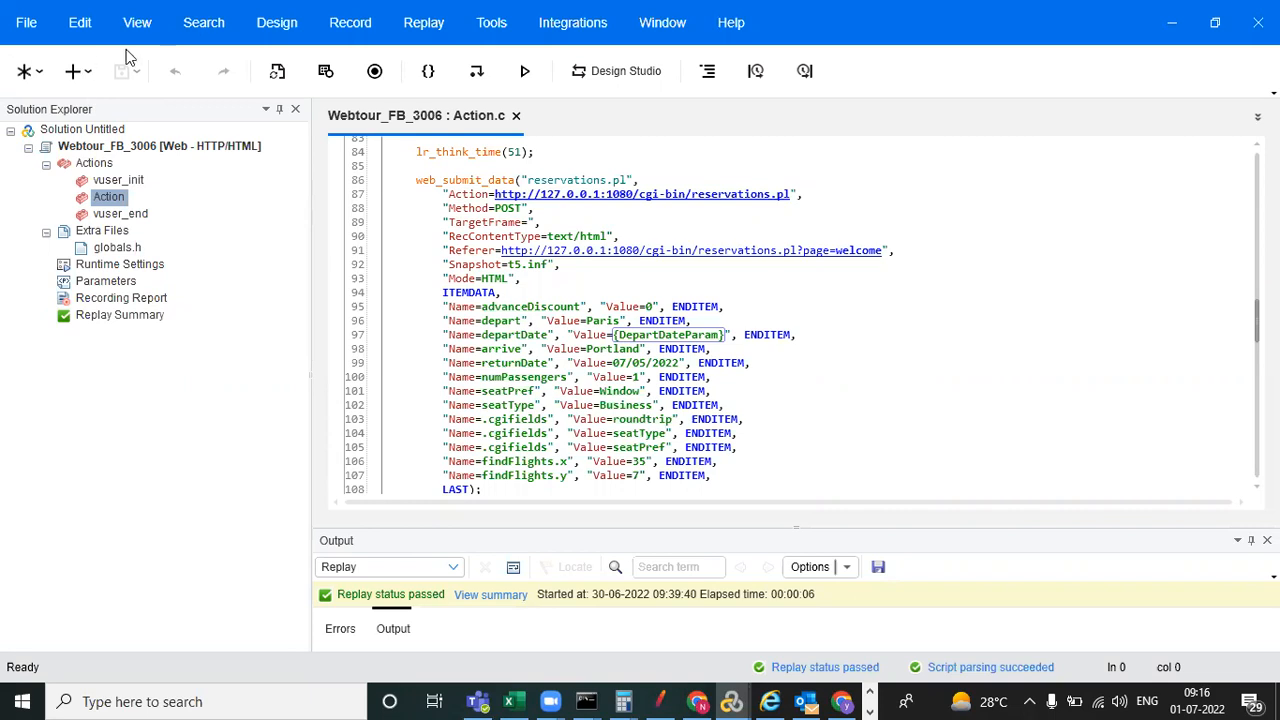
Replay the script and go from the DepartDateParam substitution entry in the replay log to its code line.
click(527, 71)
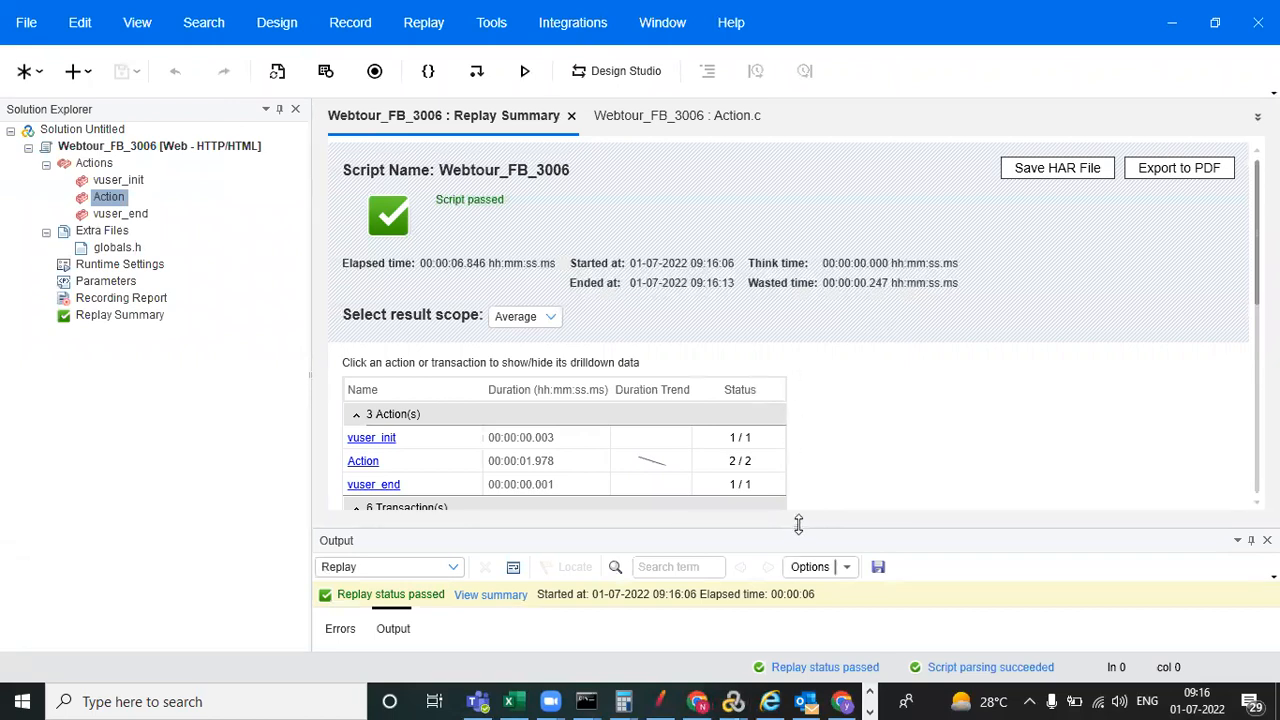
drag(798, 524, 828, 316)
drag(1272, 563, 1272, 475)
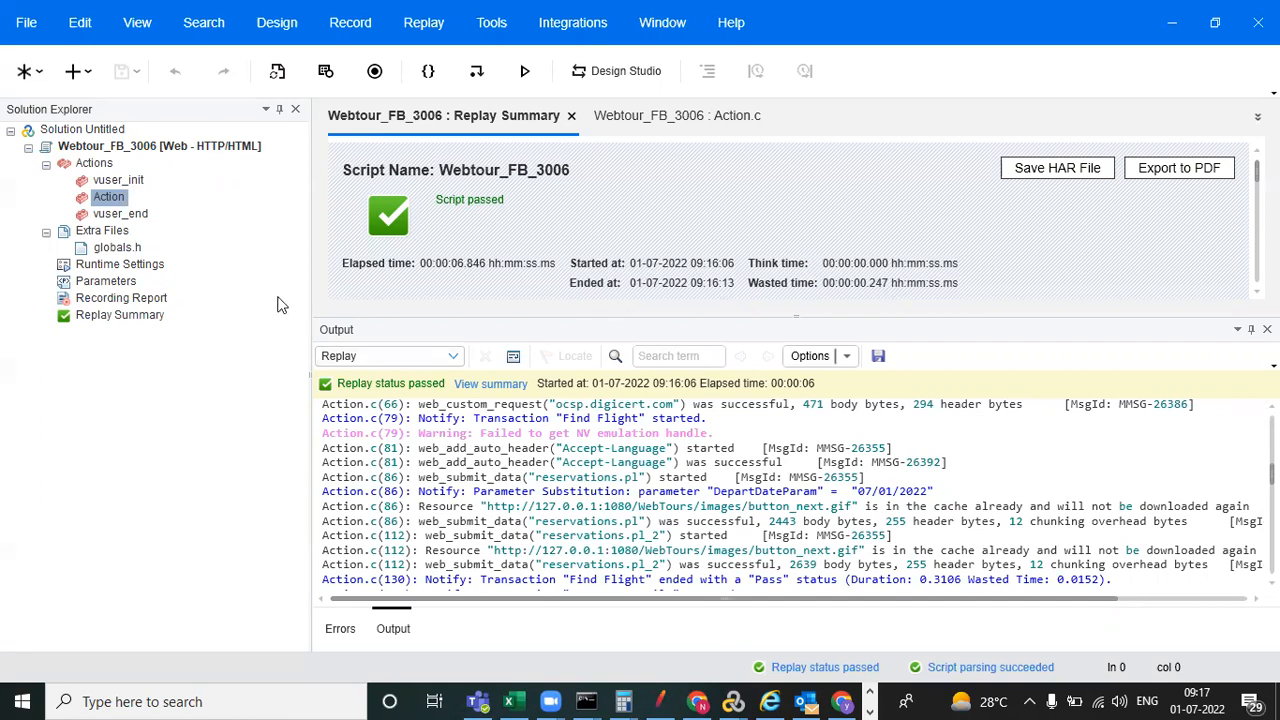
click(889, 492)
double_click(889, 492)
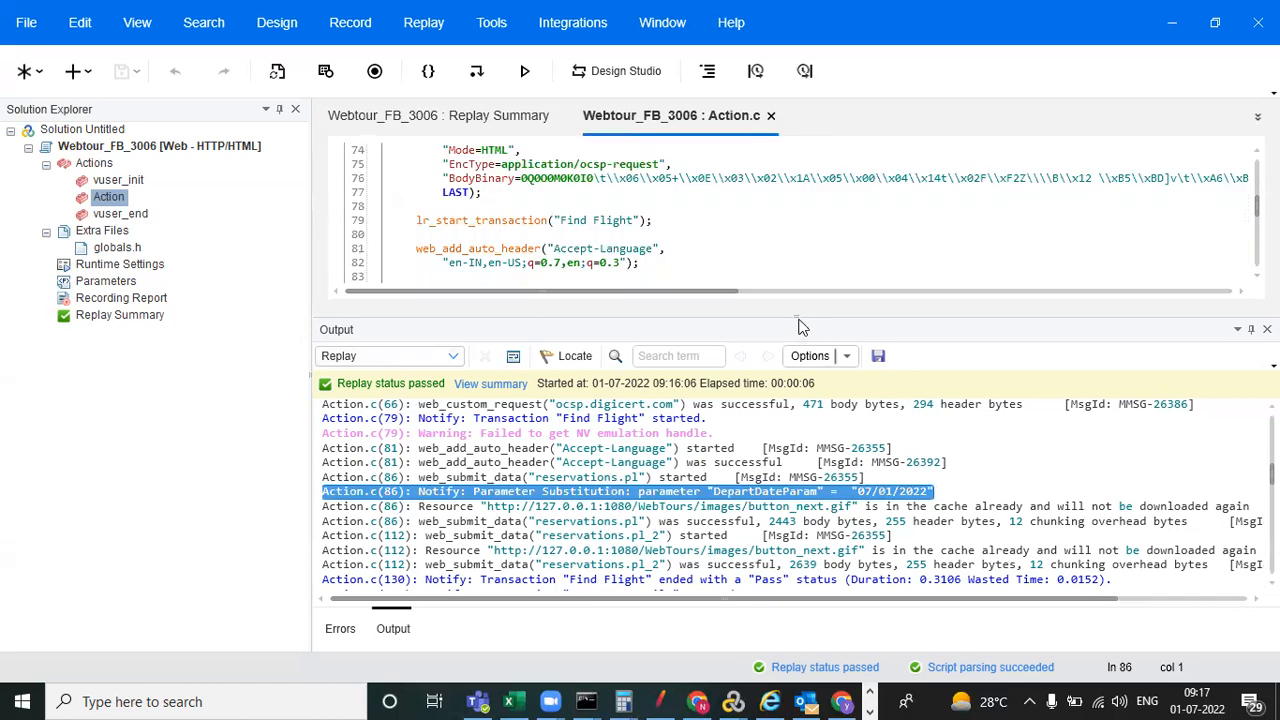
Start creating a new parameter from the returnDate value 07/05/2022 in the reservations.pl request.
drag(803, 318, 849, 558)
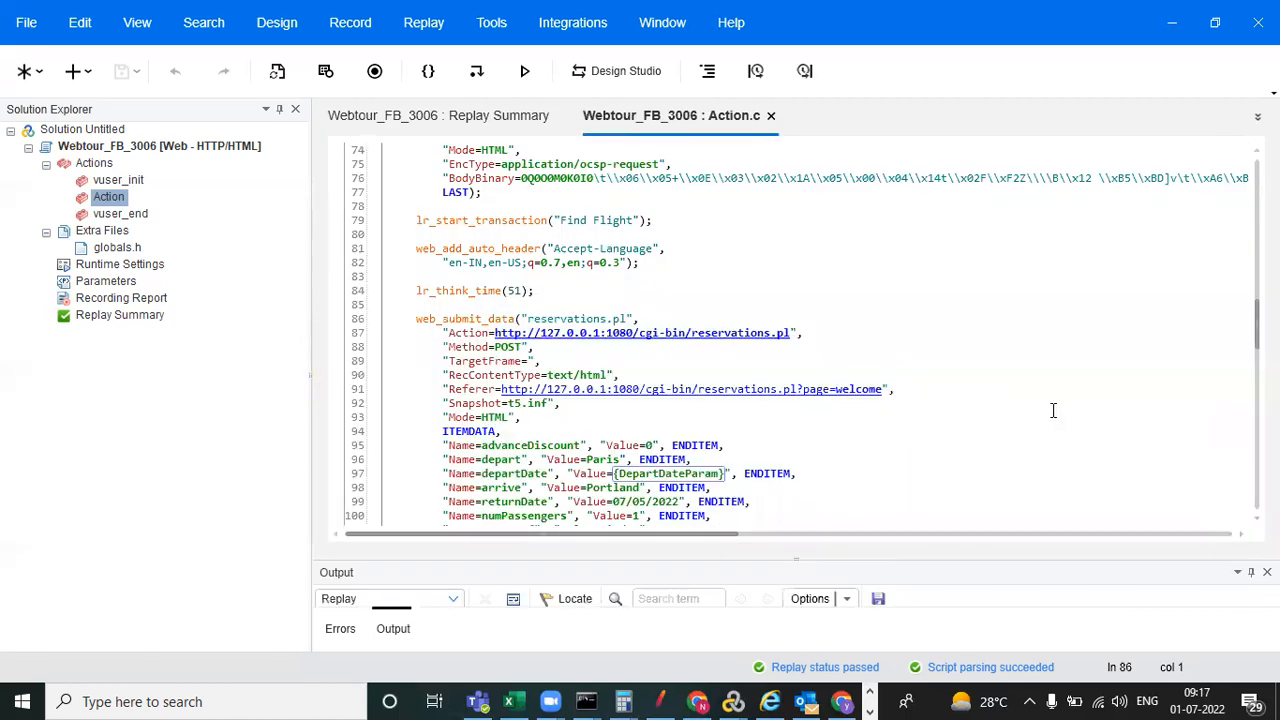
scroll(1257, 315, down, 5)
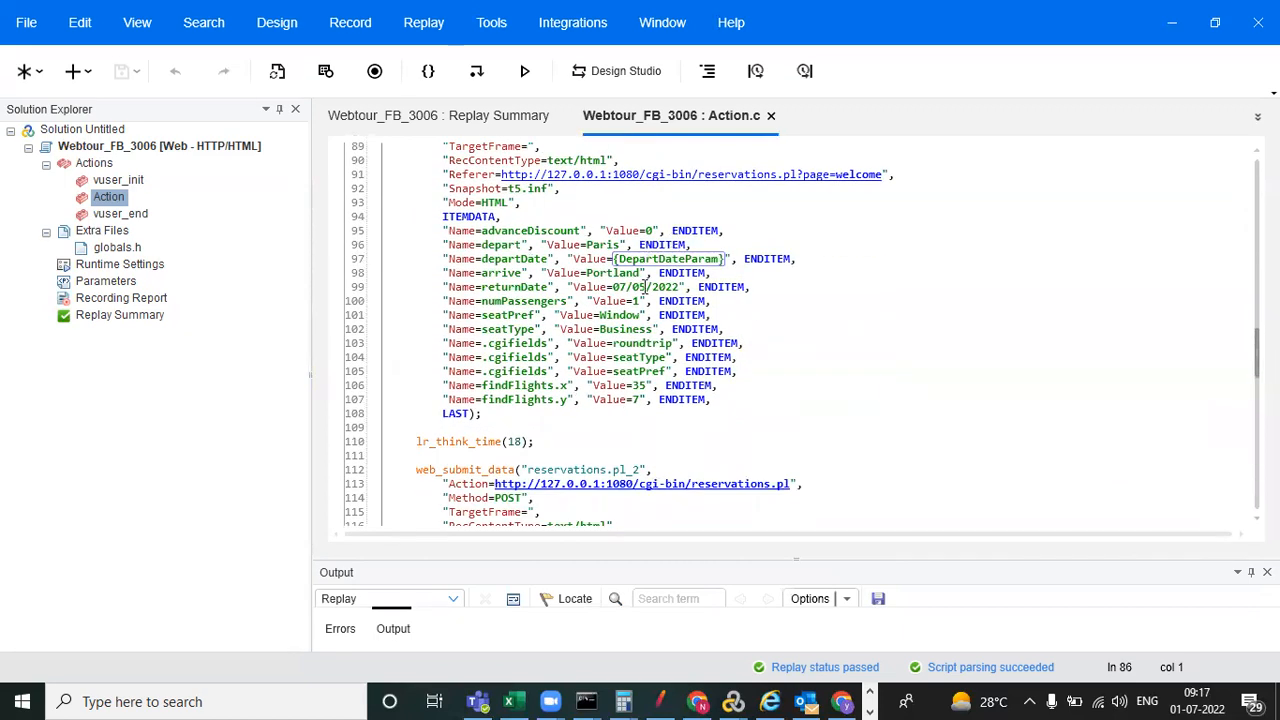
drag(612, 287, 646, 290)
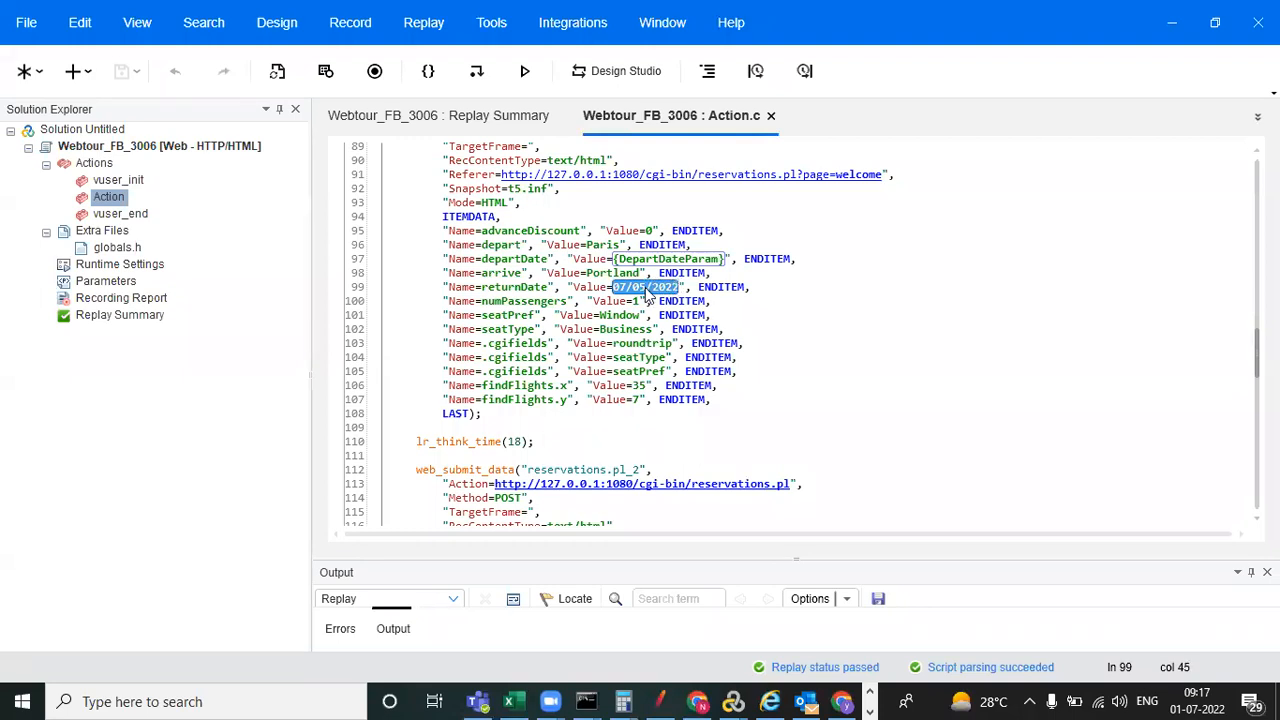
right_click(646, 290)
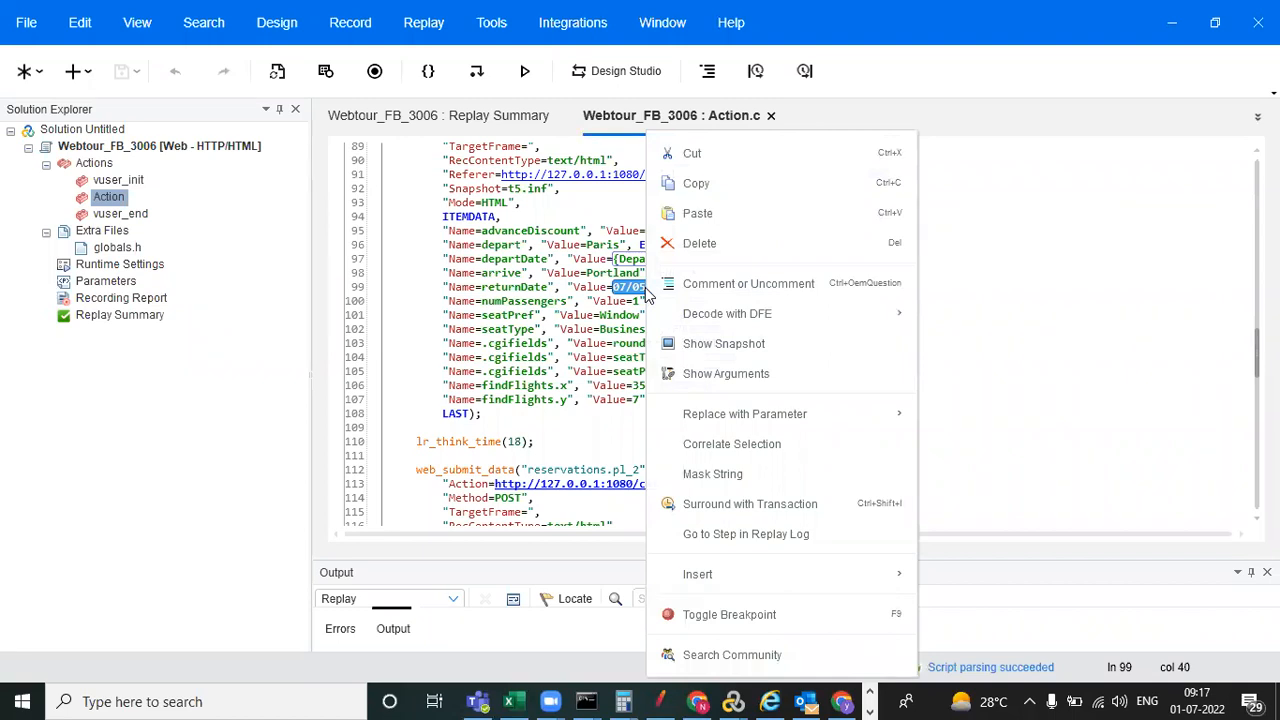
mouse_move(792, 418)
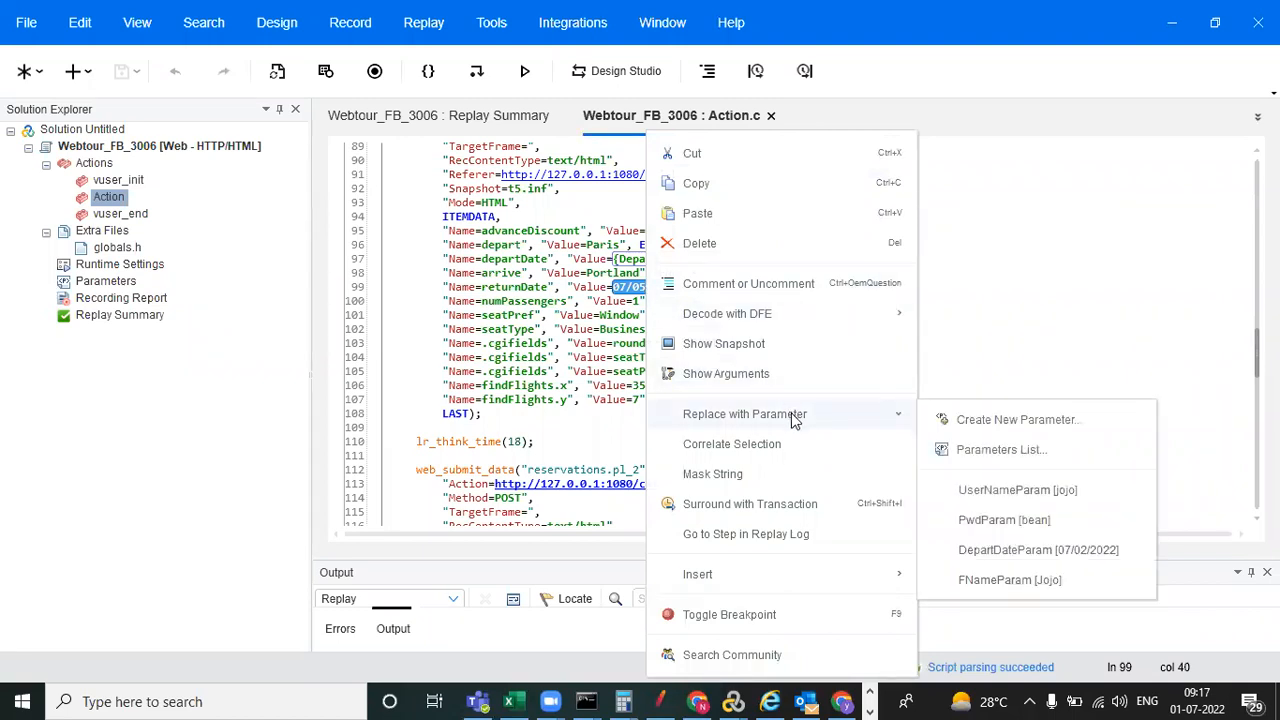
click(1000, 420)
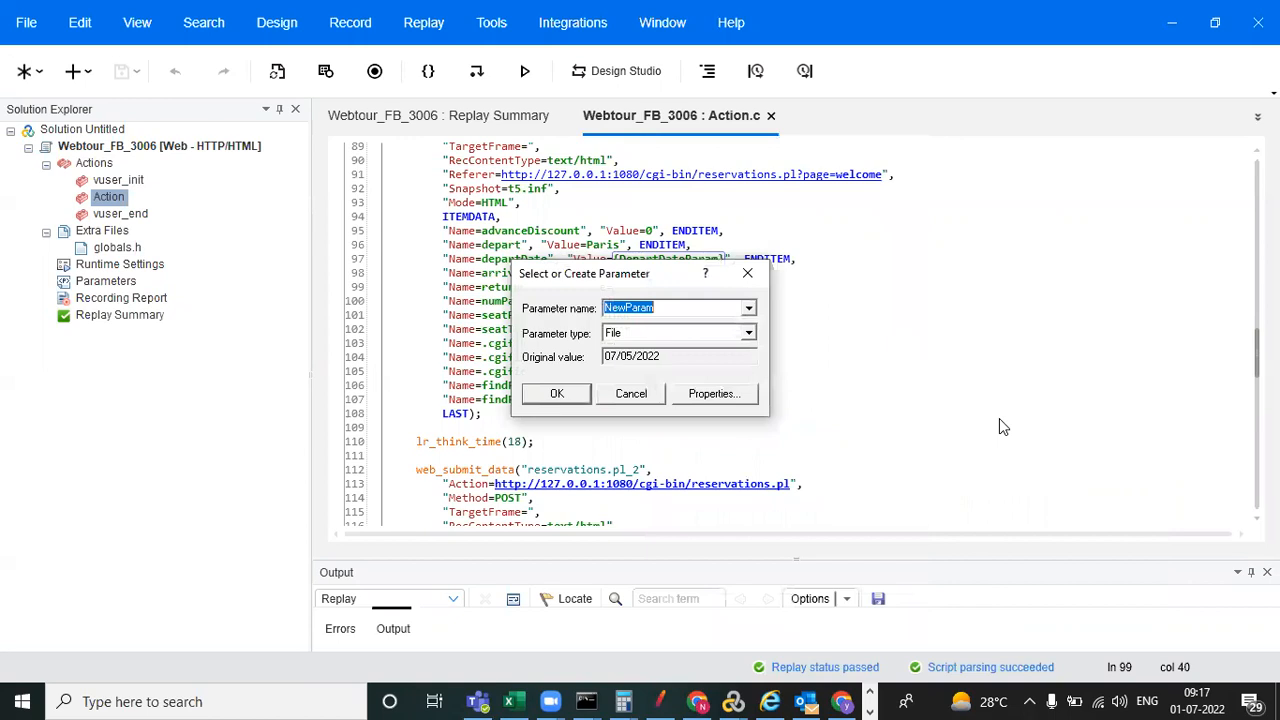
drag(670, 272, 986, 270)
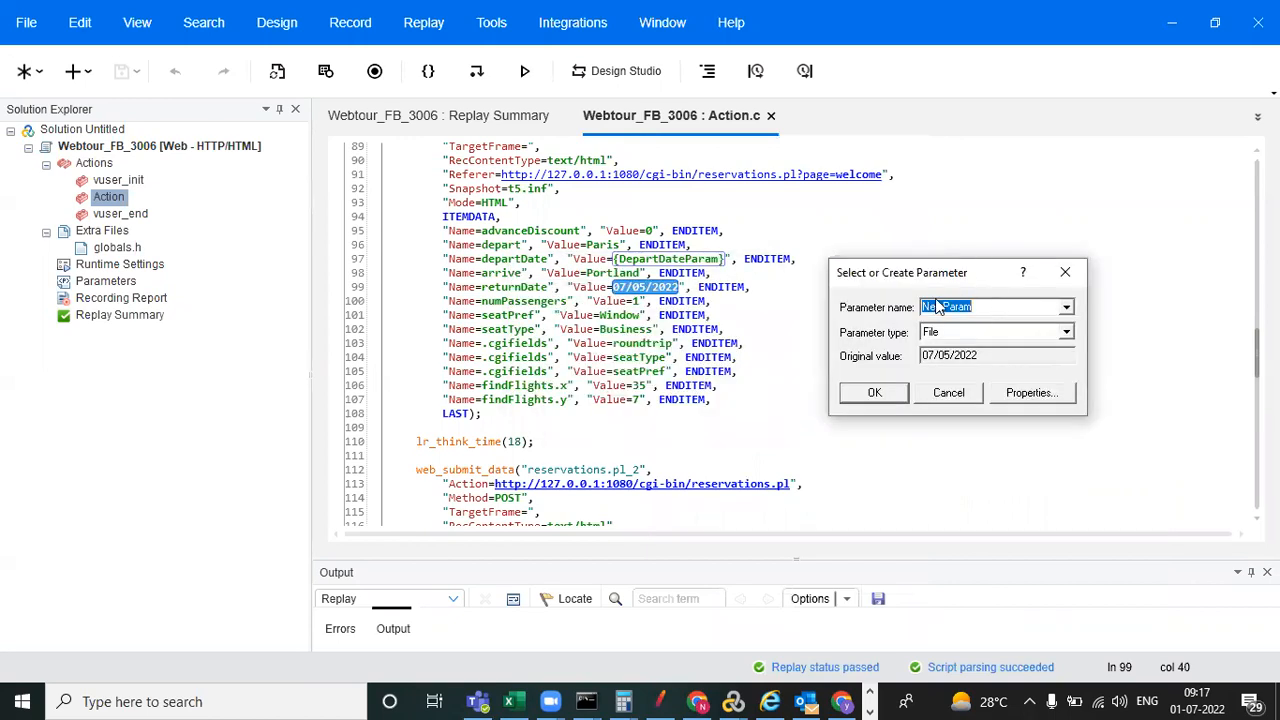
Name the new parameter ReturnDateParam and set its type to Date/Time.
drag(944, 307, 877, 297)
text(ReturnDate)
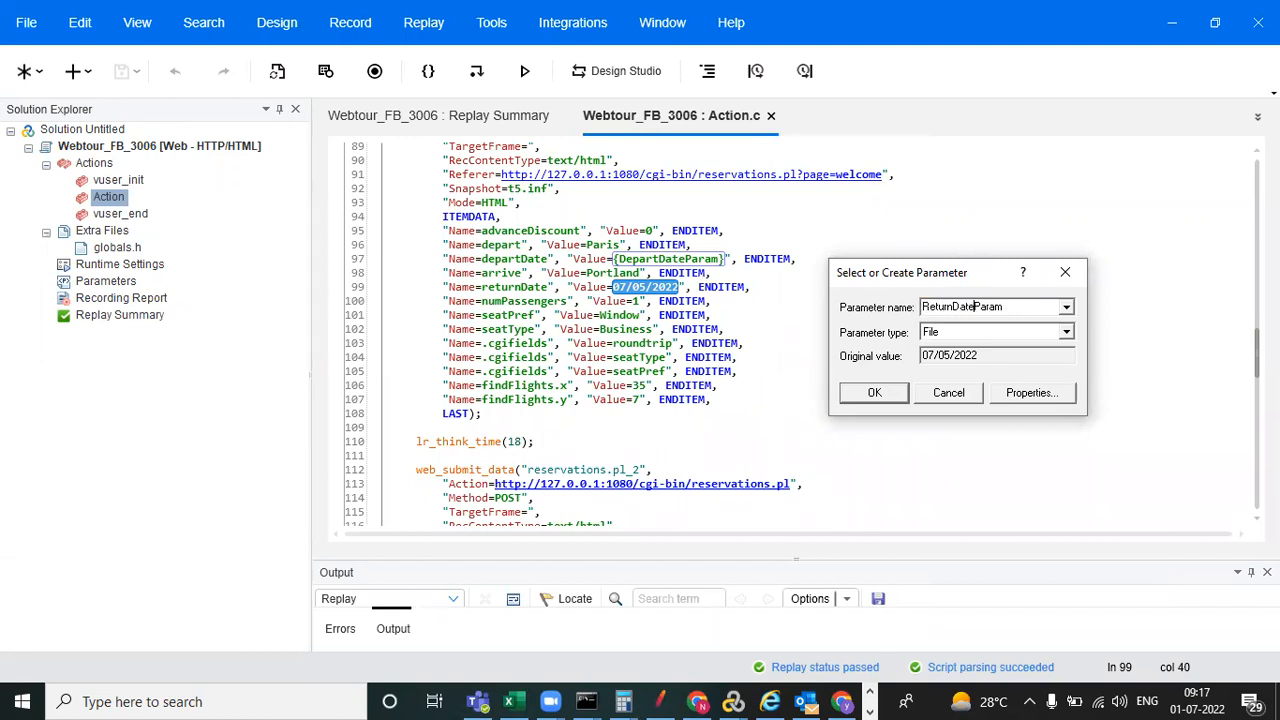
click(1067, 333)
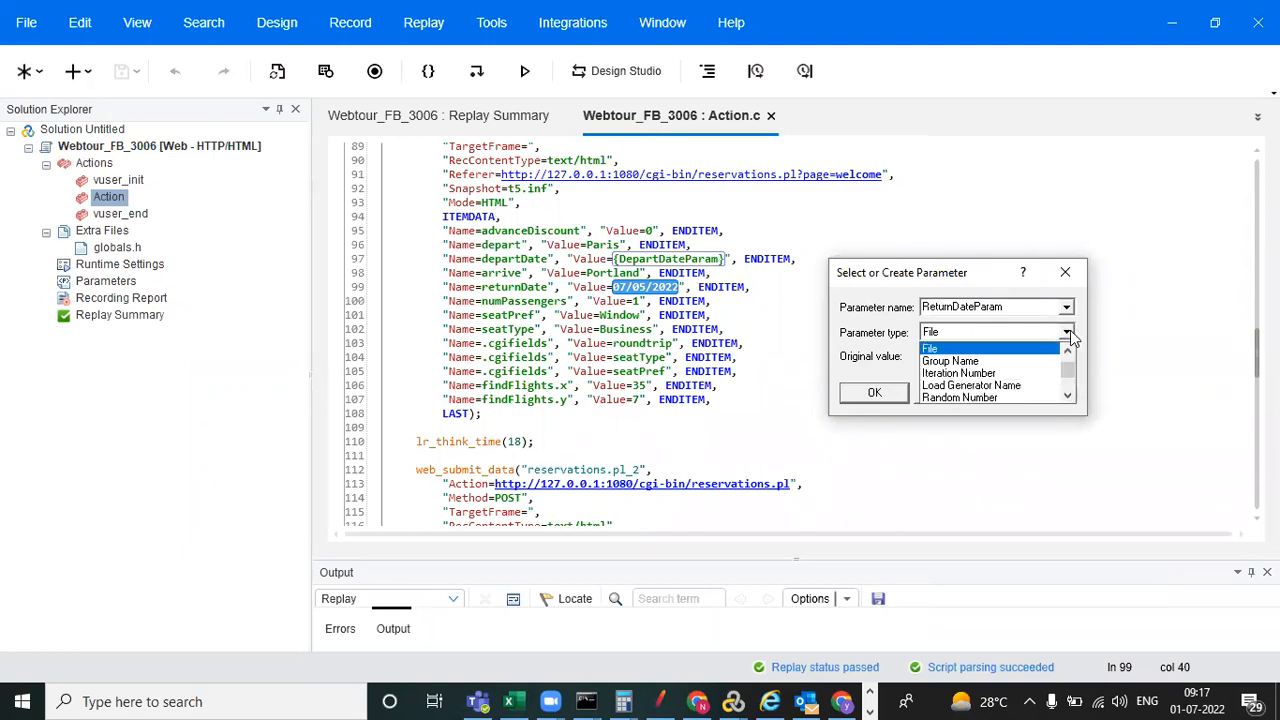
scroll(1003, 365, up, 1)
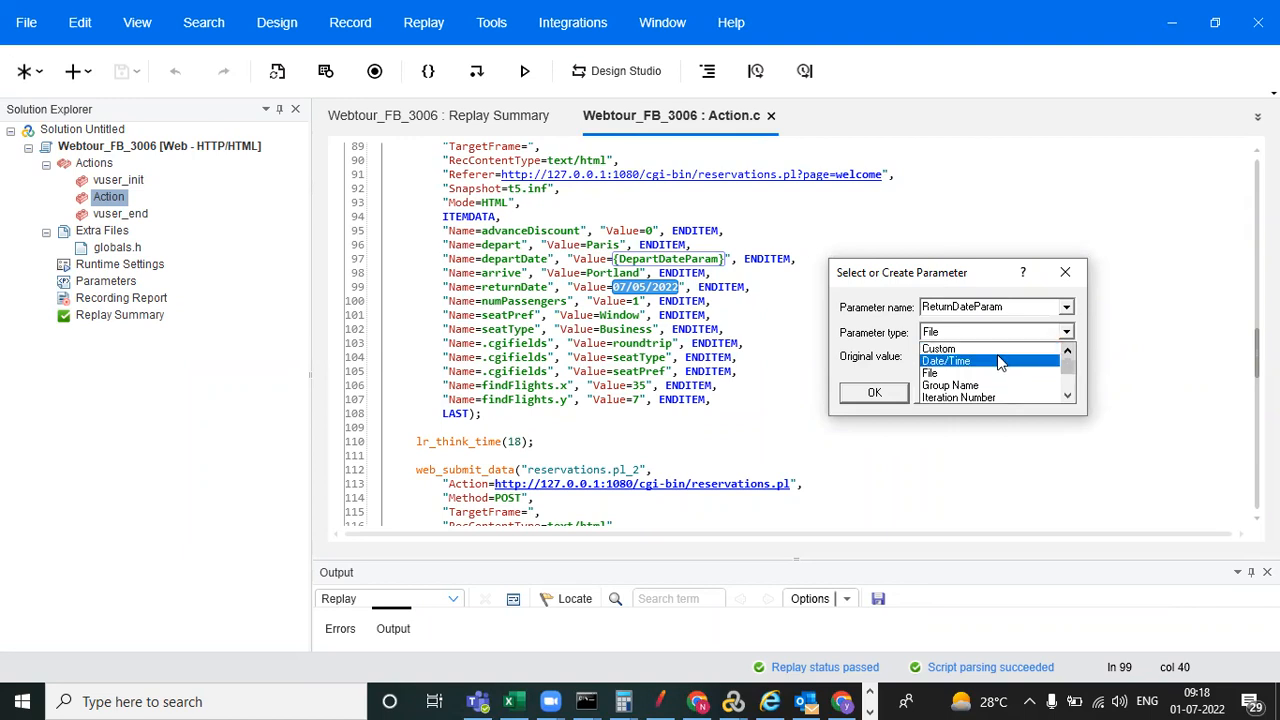
click(998, 360)
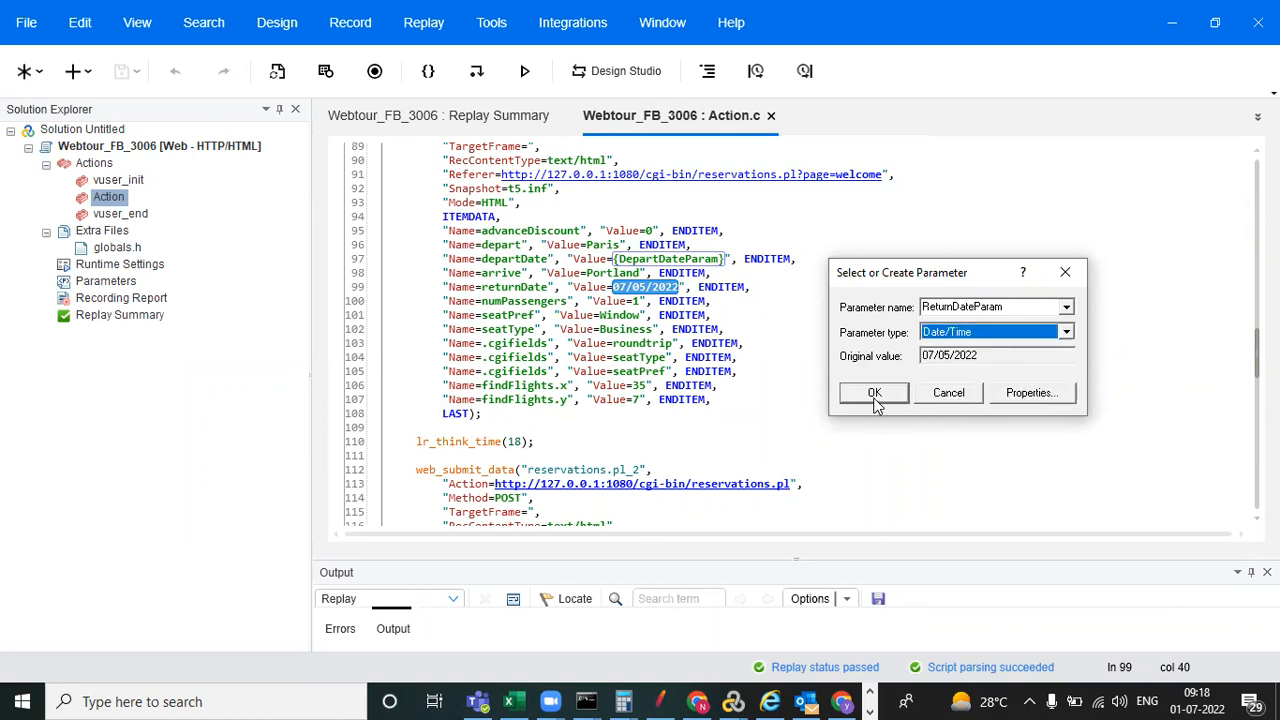
Check the parameter's date format properties, create it for this returnDate occurrence only, and save the script.
click(1028, 393)
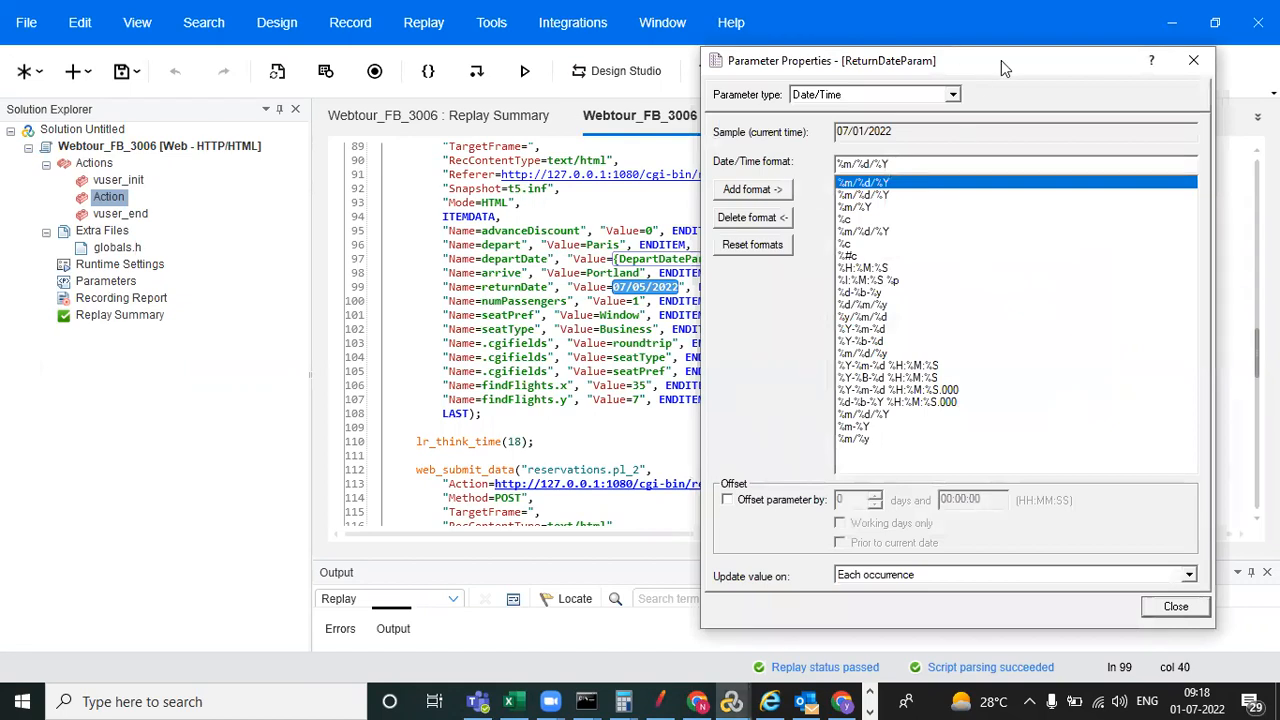
drag(1001, 60, 1017, 104)
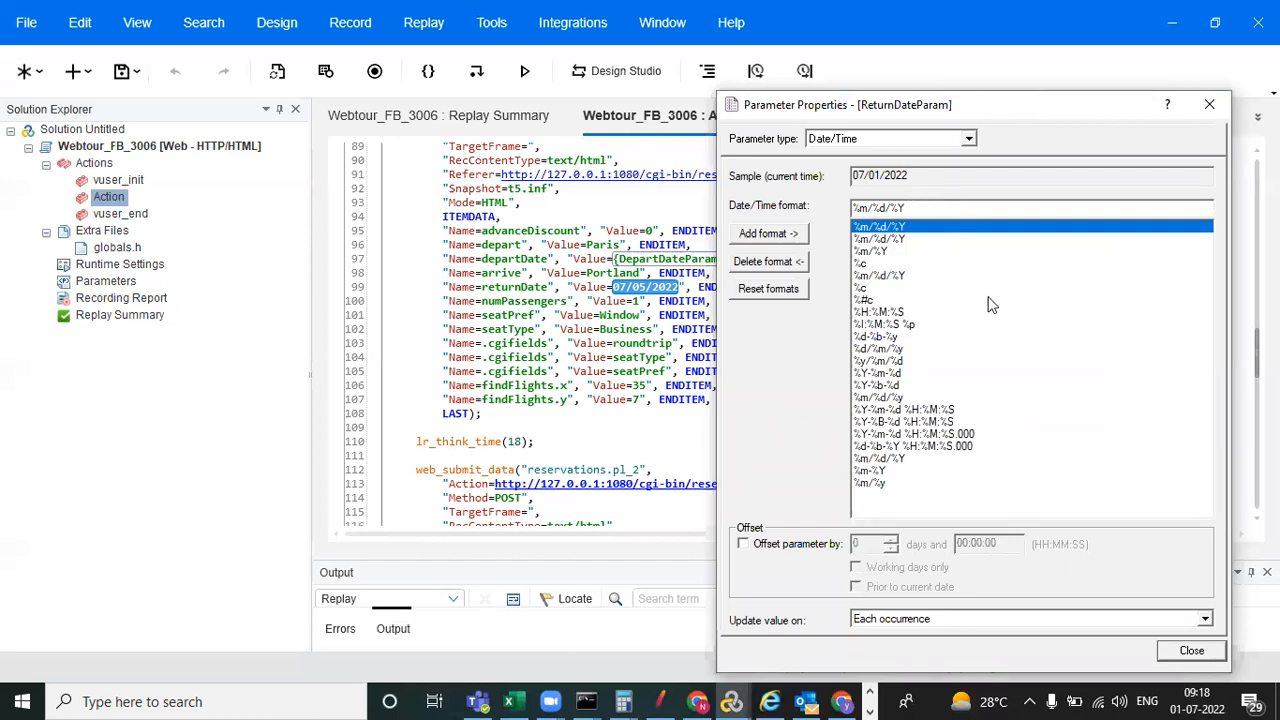
click(1190, 651)
click(876, 393)
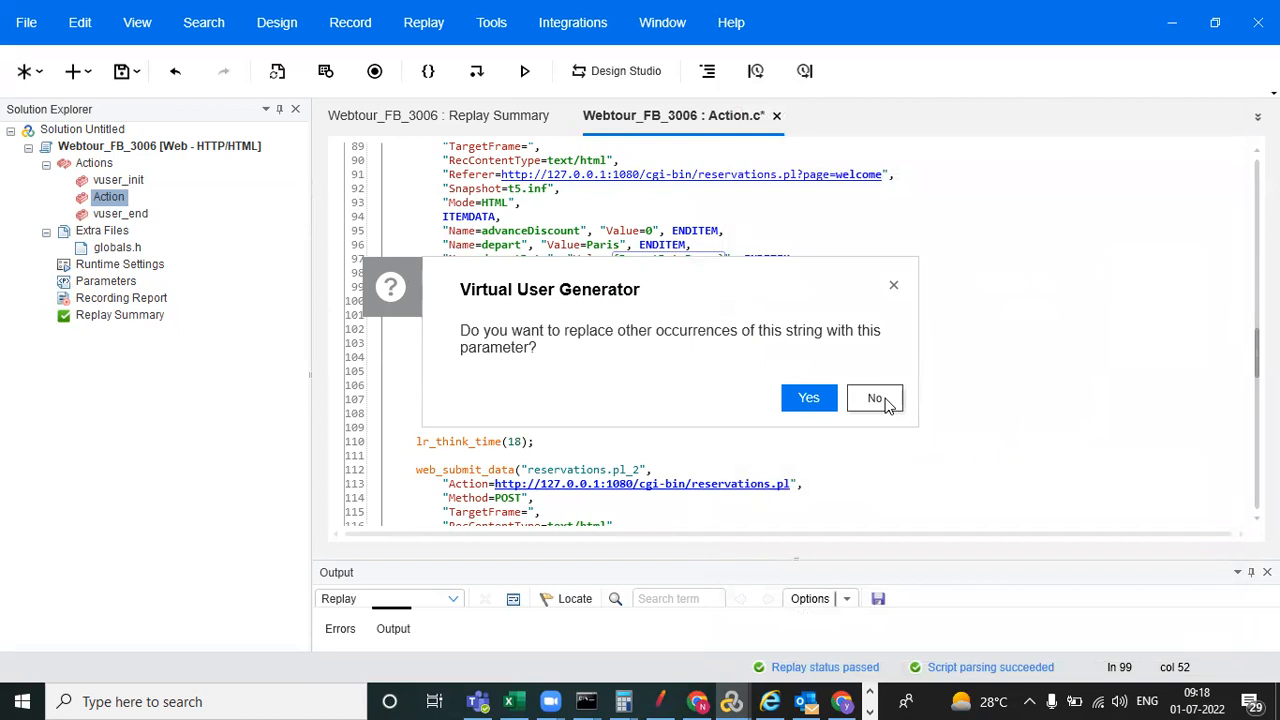
click(876, 399)
click(853, 307)
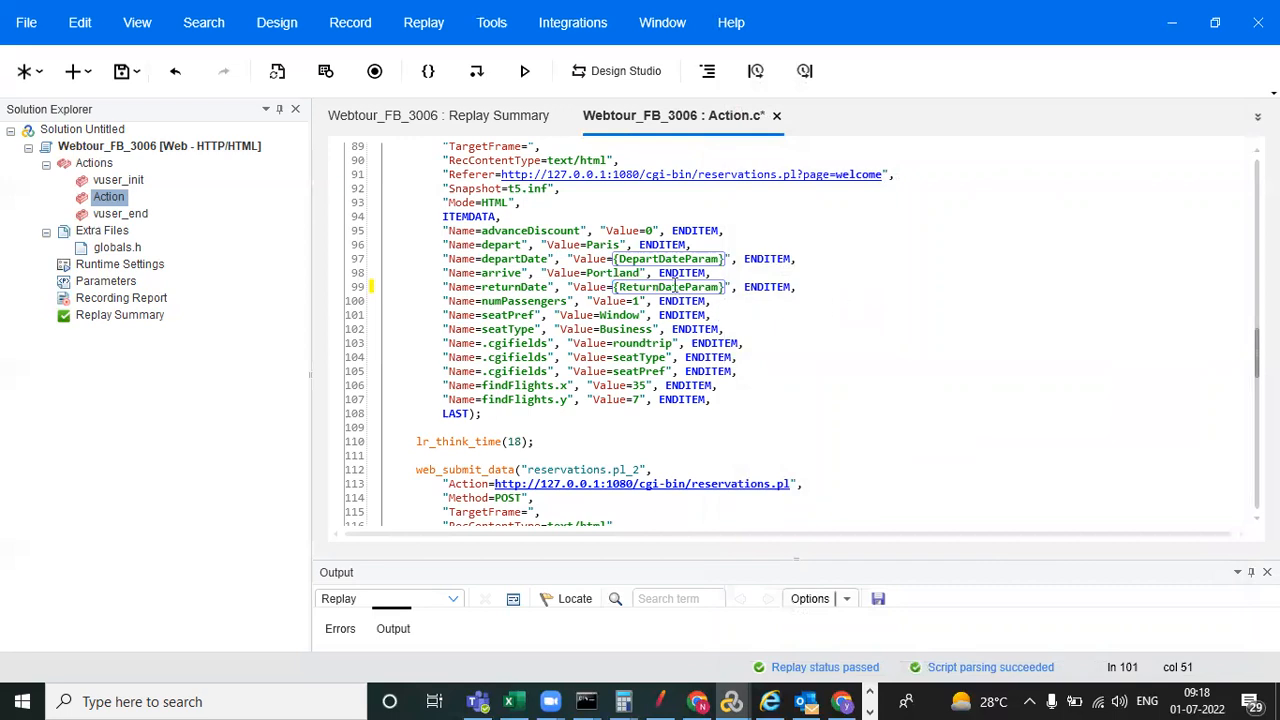
click(122, 72)
Set the number of iterations to 1 in the script's run logic runtime settings and save.
double_click(113, 266)
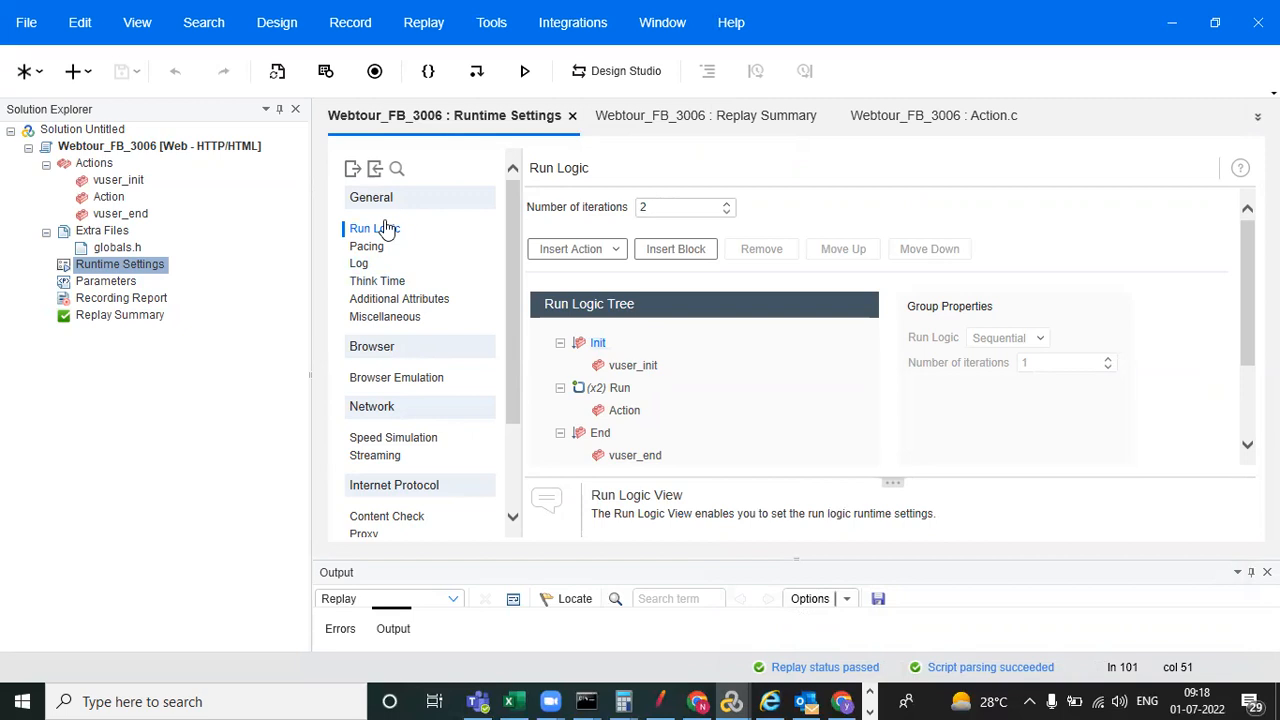
click(665, 207)
click(675, 206)
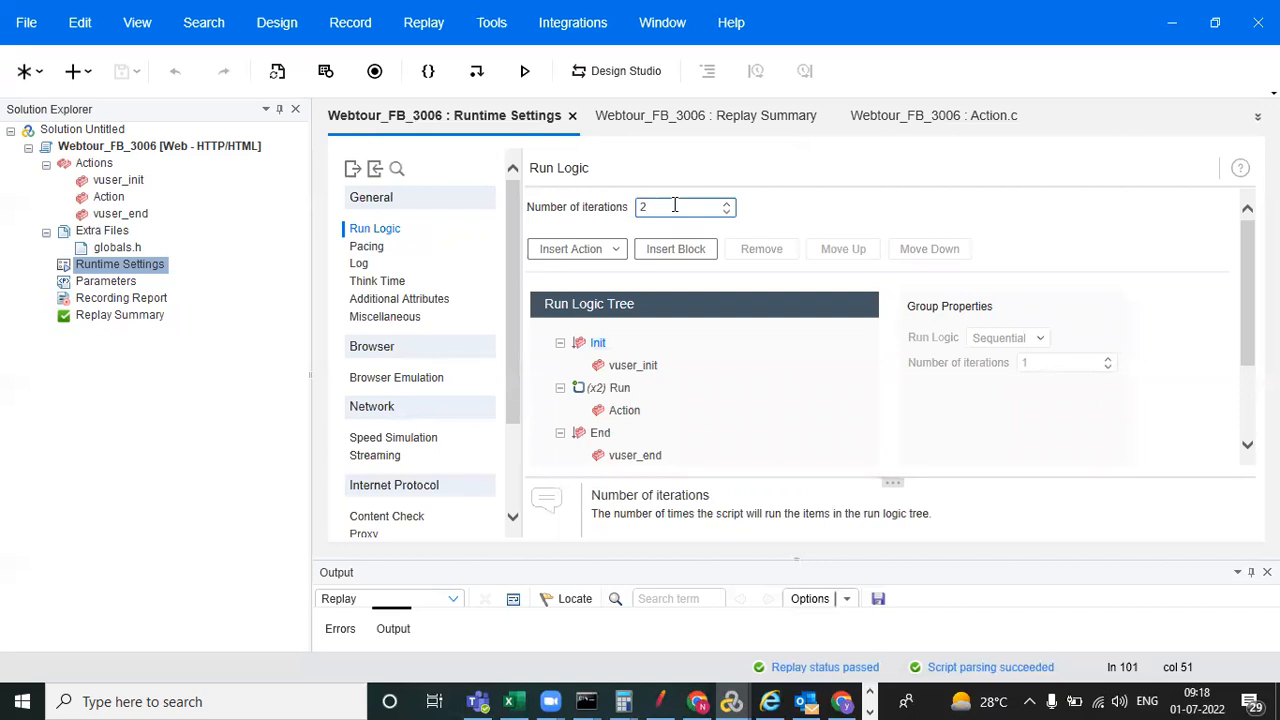
key(BackSpace)
text(1)
click(121, 73)
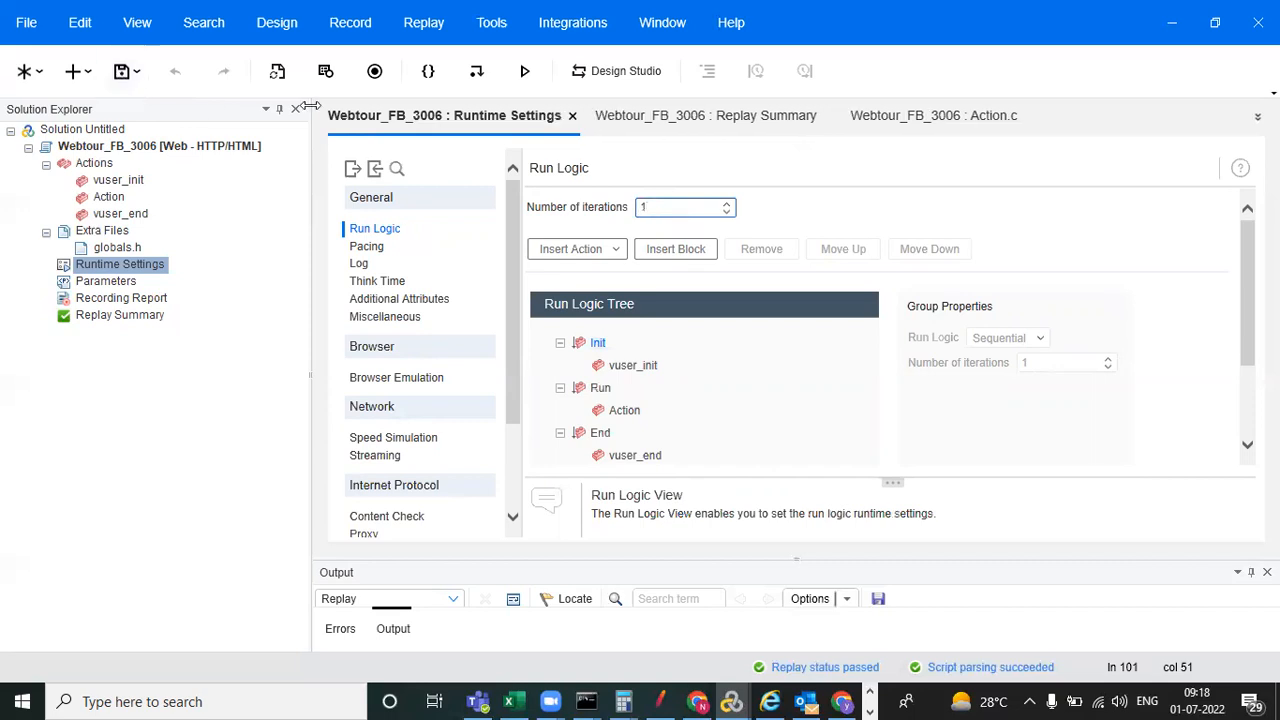
Replay the script and compare the DepartDateParam and ReturnDateParam substitutions in the replay log with the system calendar's current date.
click(525, 73)
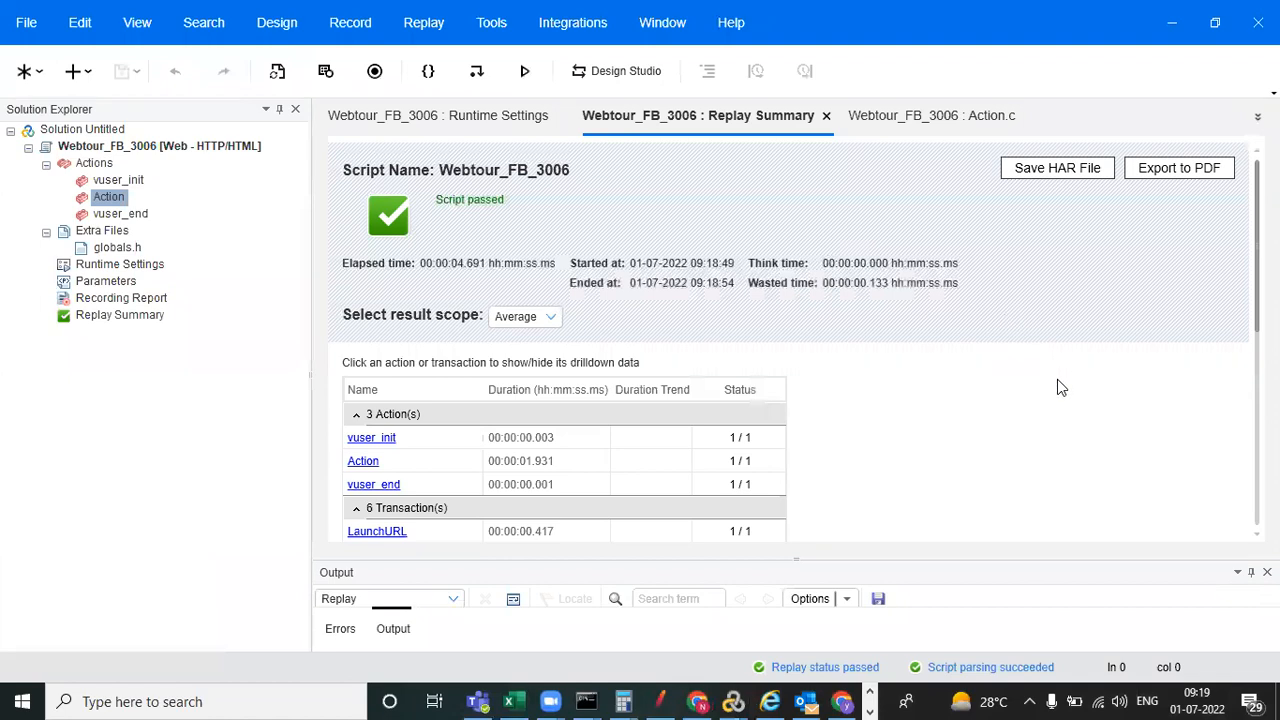
drag(798, 560, 796, 318)
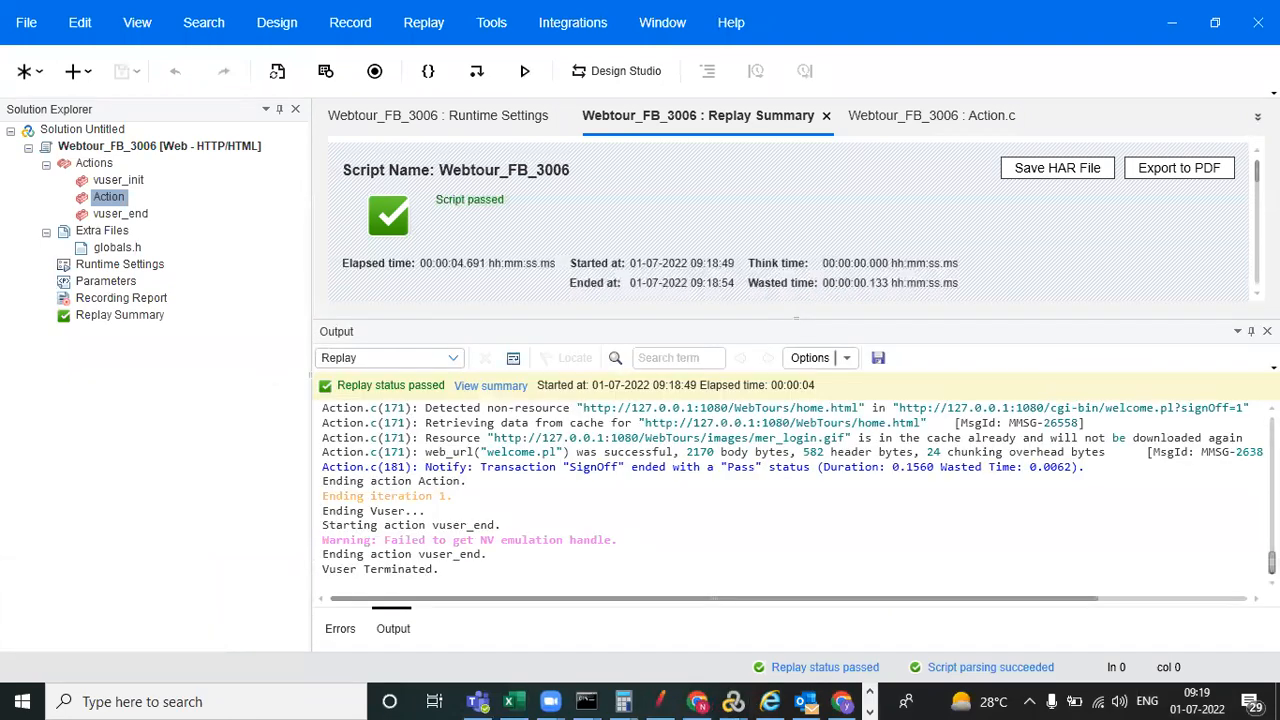
drag(1272, 563, 1272, 523)
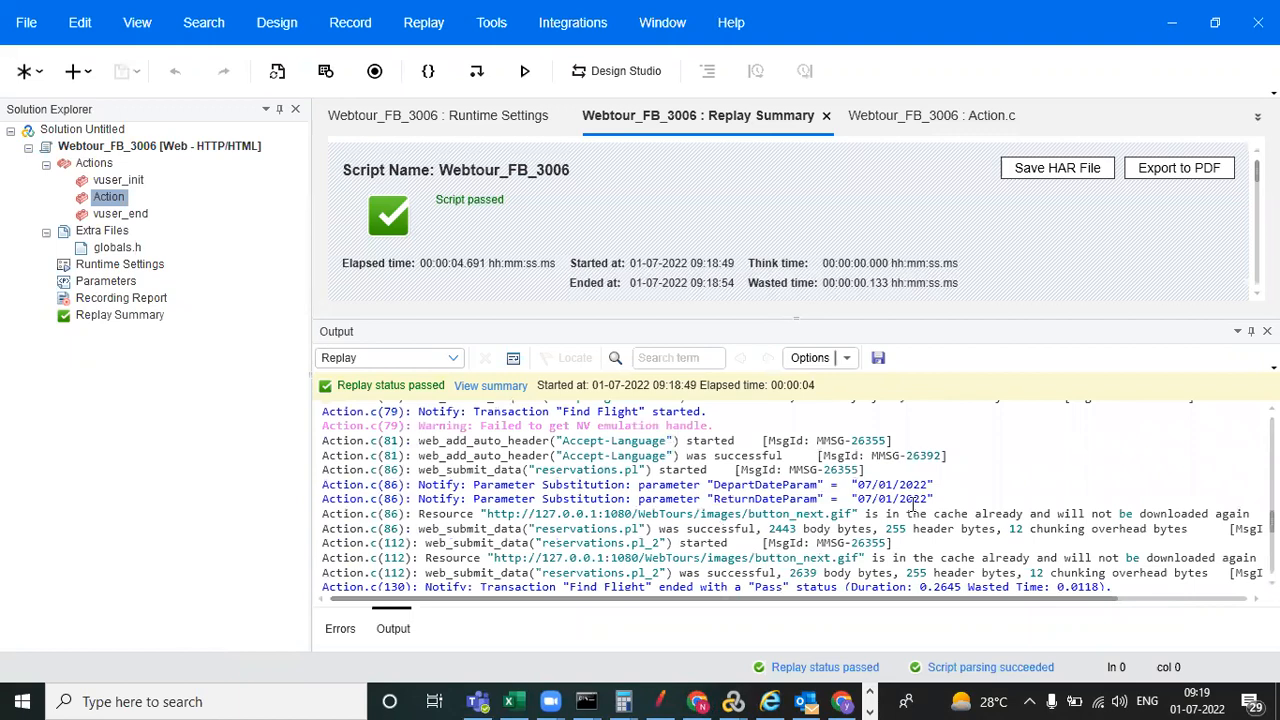
click(1203, 697)
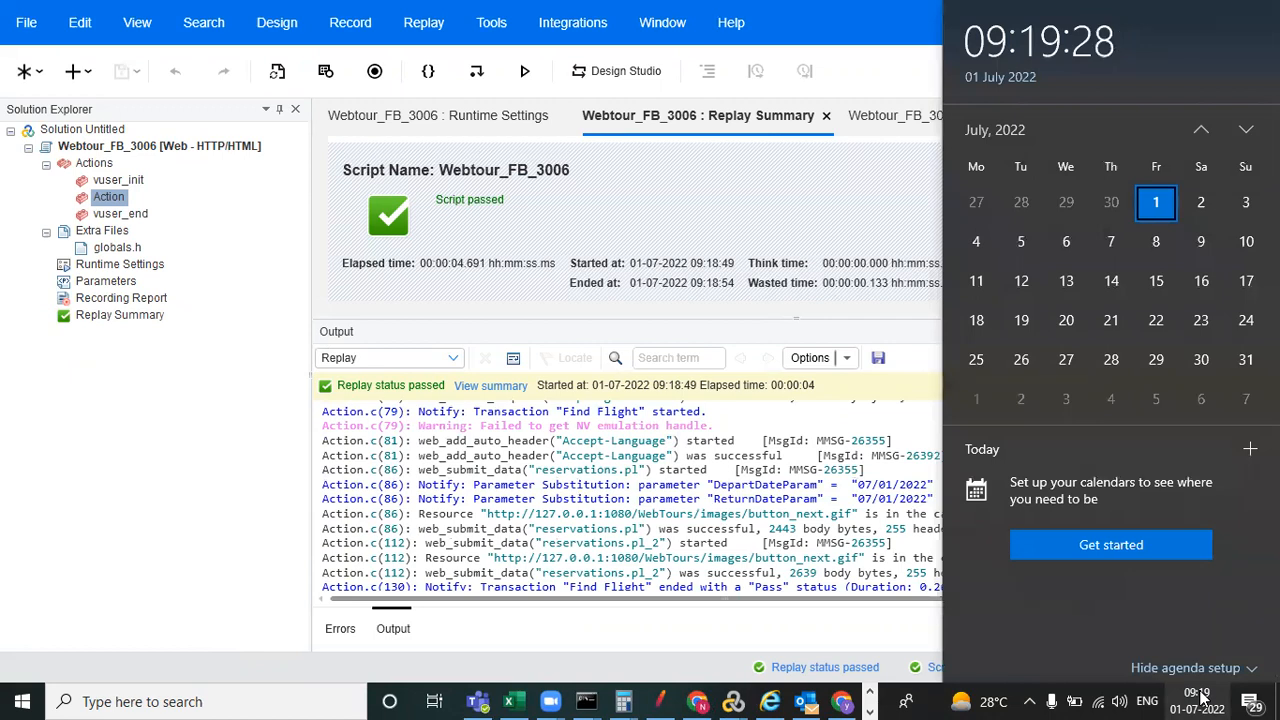
click(871, 494)
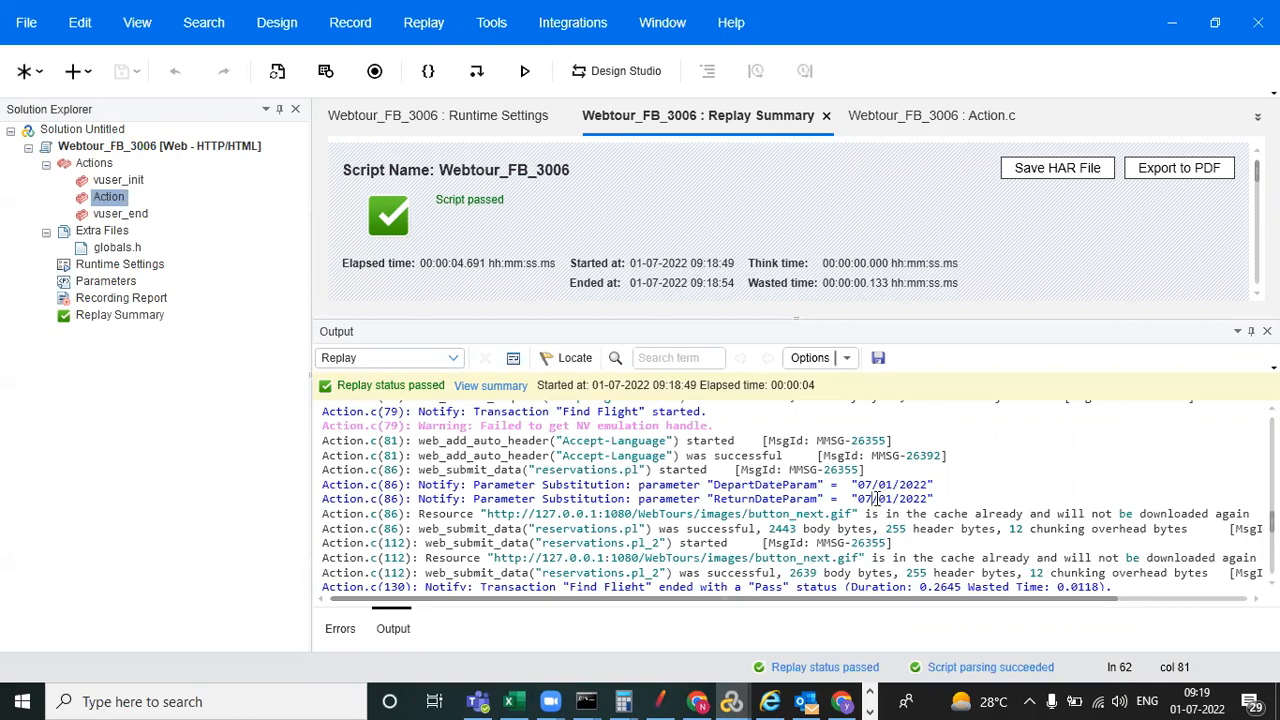
Enable the offset for ReturnDateParam in the parameter list and set it to 2 days.
click(108, 283)
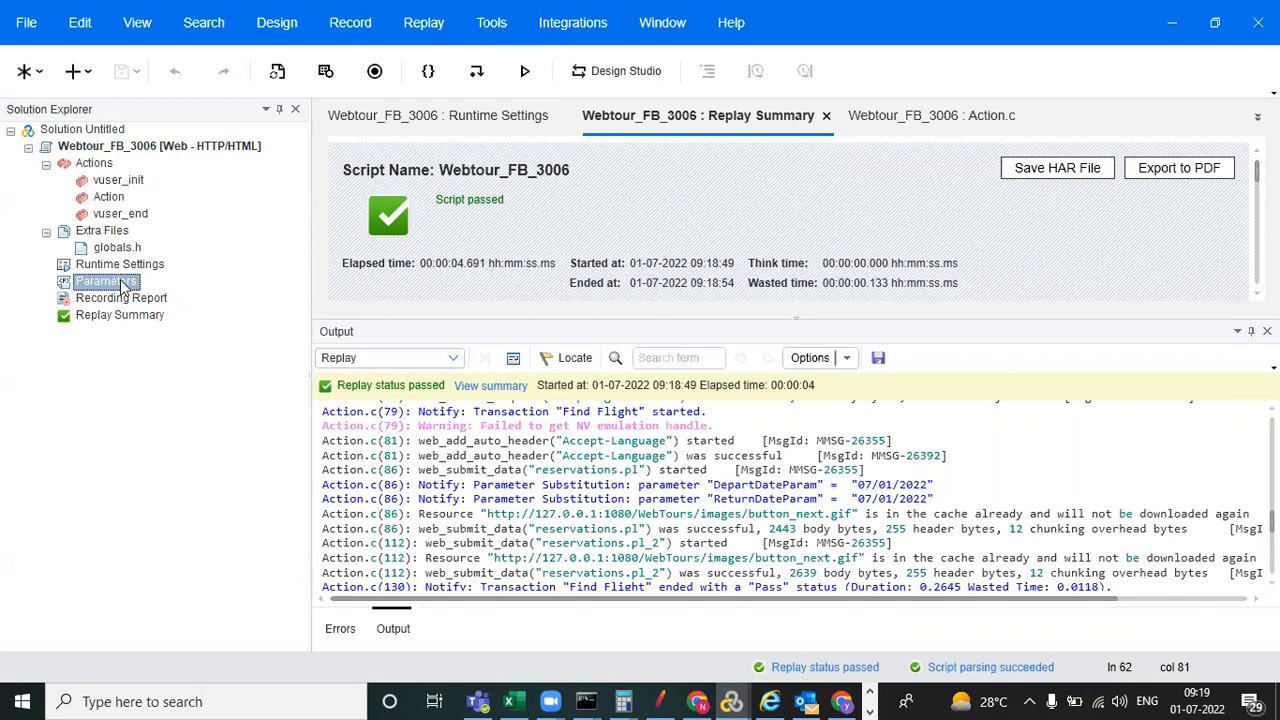
double_click(122, 285)
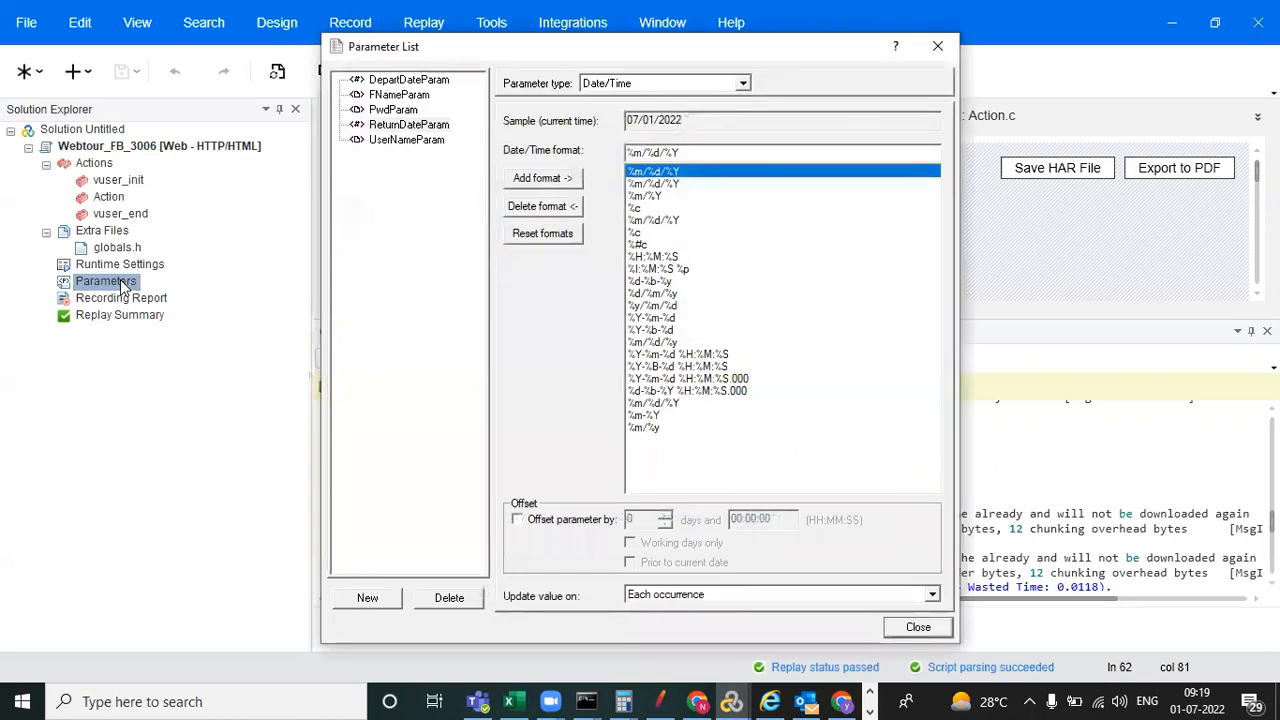
click(403, 142)
click(403, 125)
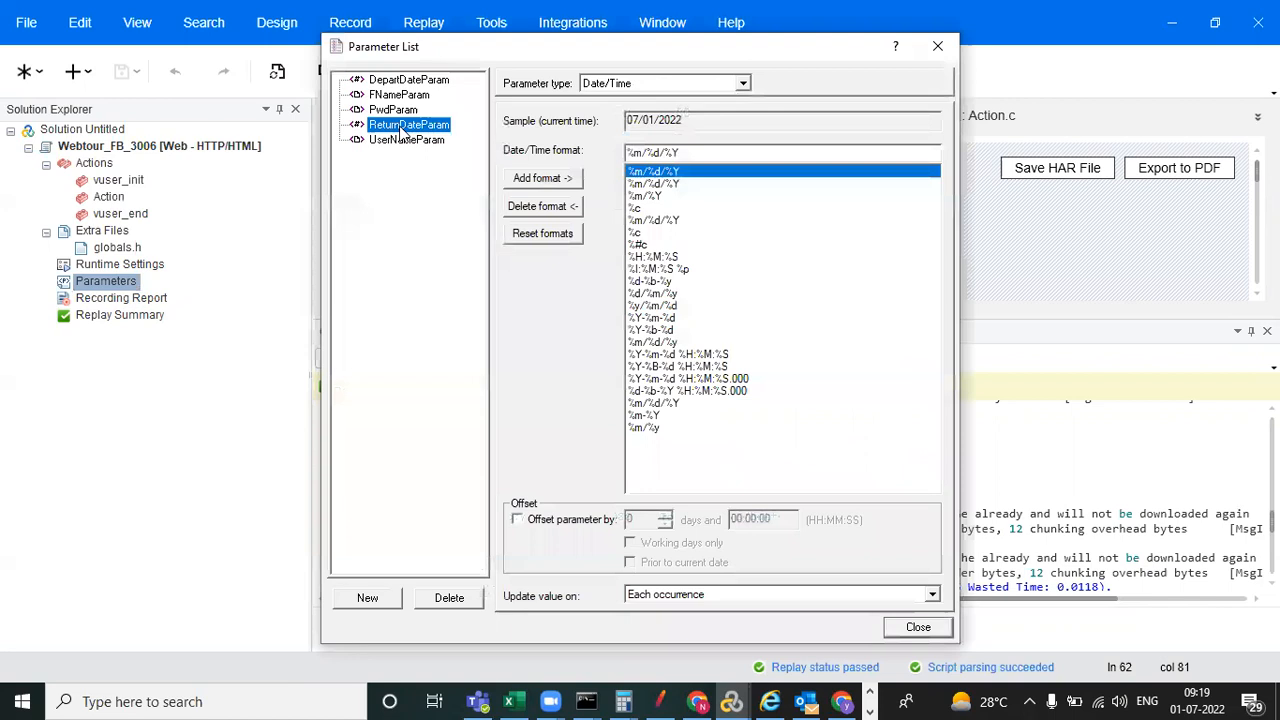
click(518, 521)
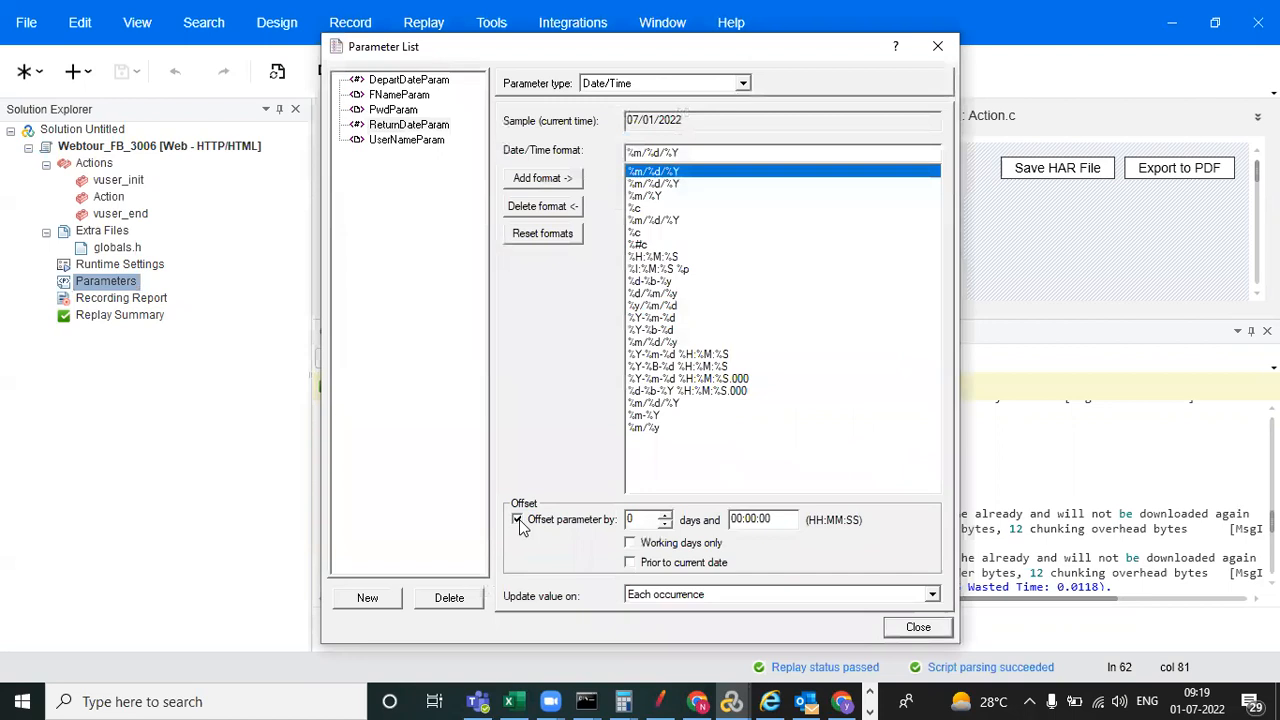
click(648, 518)
key(BackSpace)
text(2)
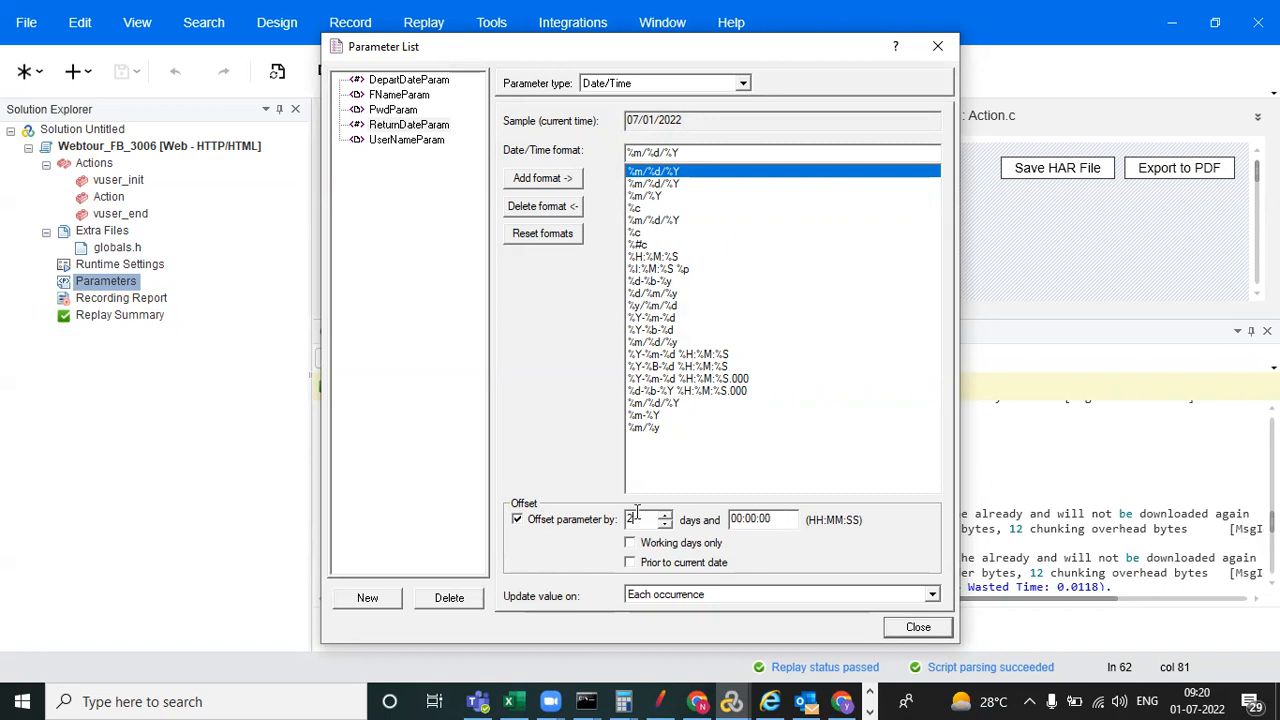
click(917, 628)
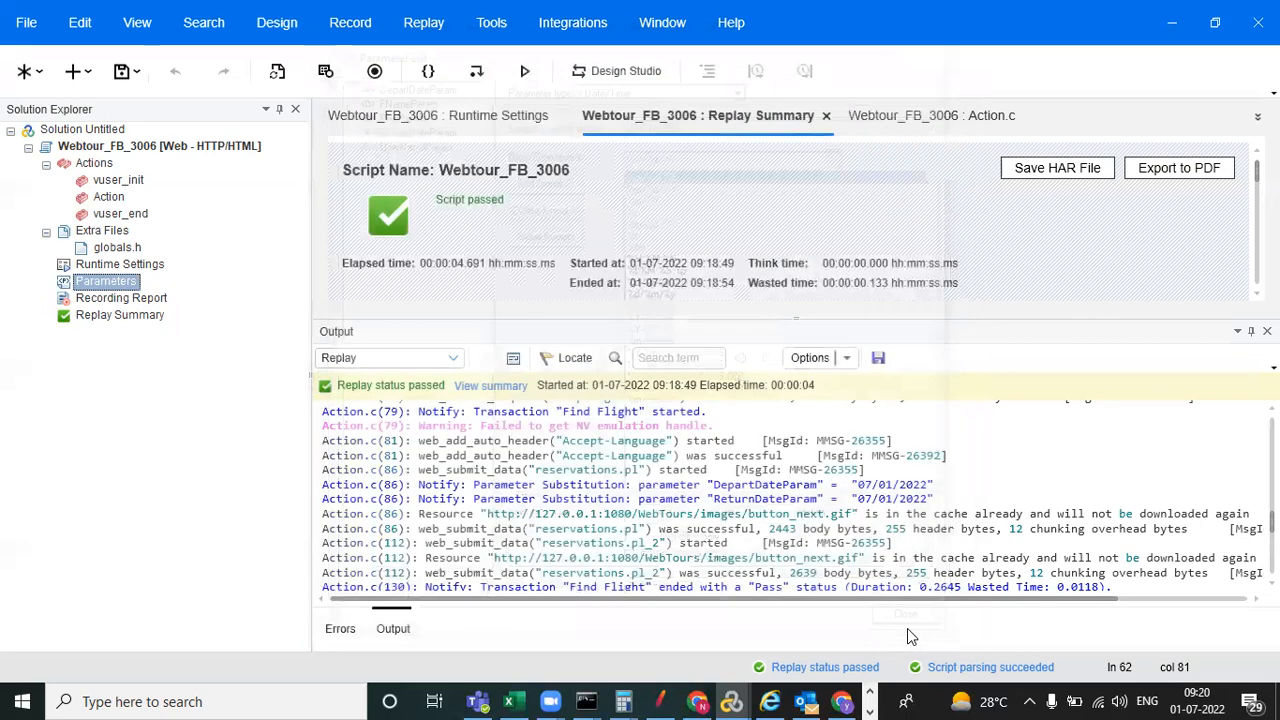
Save and replay the script, and find the DepartDateParam and ReturnDateParam substitutions in the replay log.
click(120, 84)
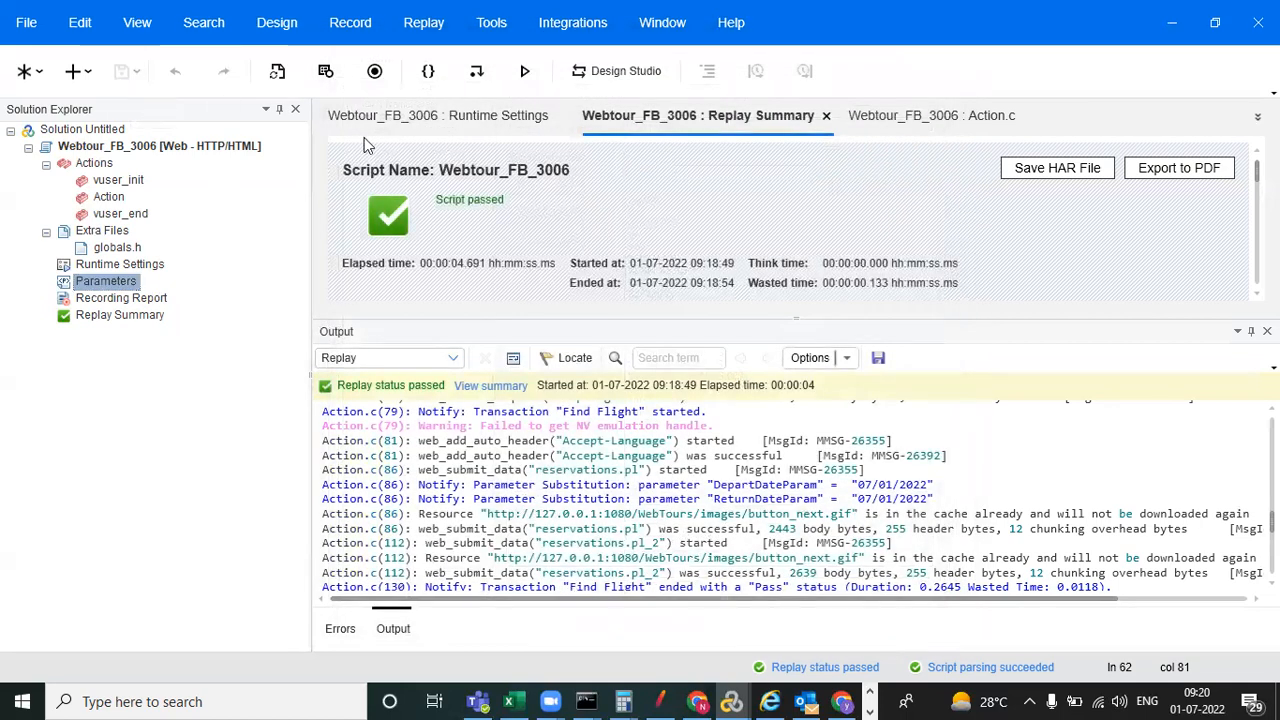
click(521, 70)
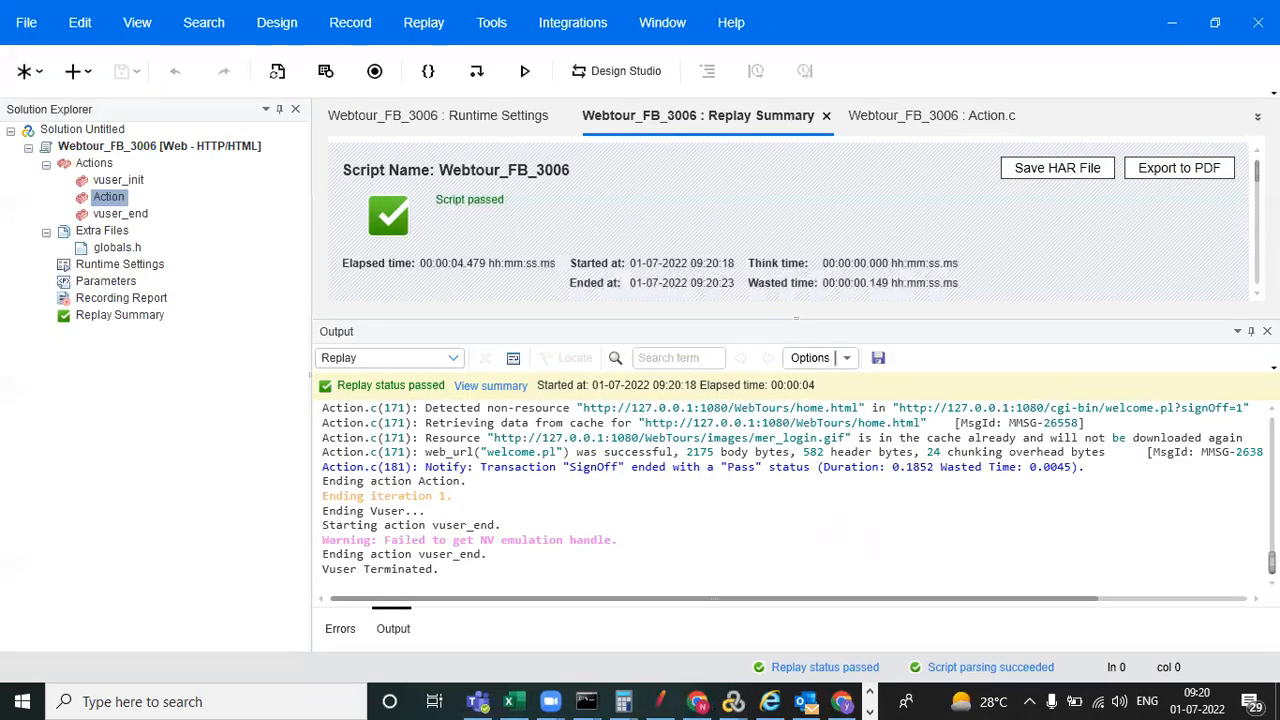
scroll(799, 496, up, 10)
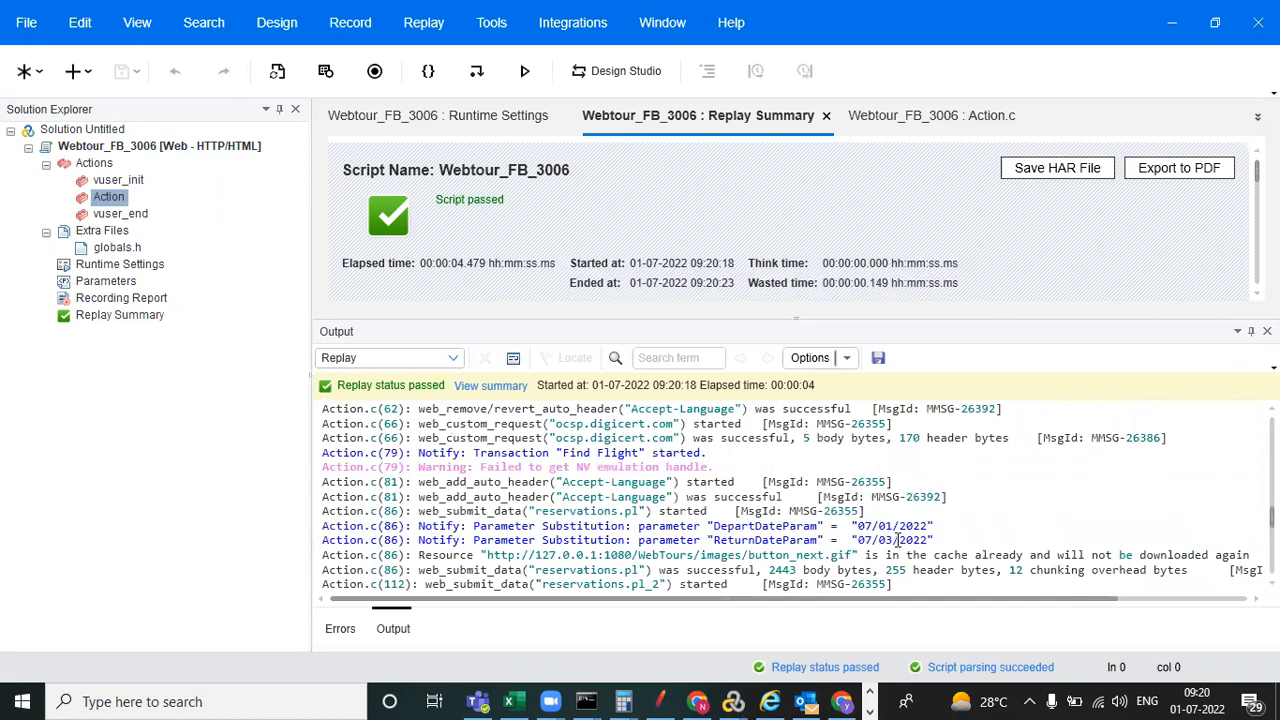
Restrict ReturnDateParam's offset to working days only, checking on the system calendar which date it should reach.
click(125, 287)
double_click(125, 287)
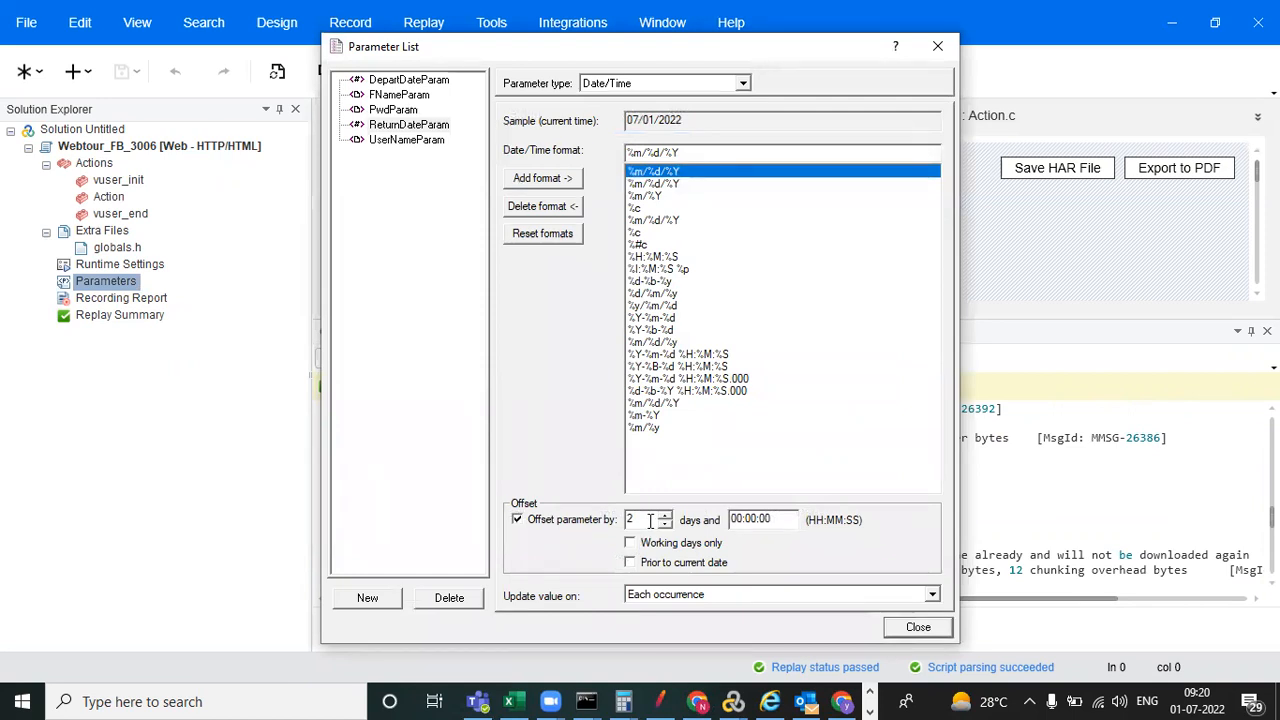
click(1210, 698)
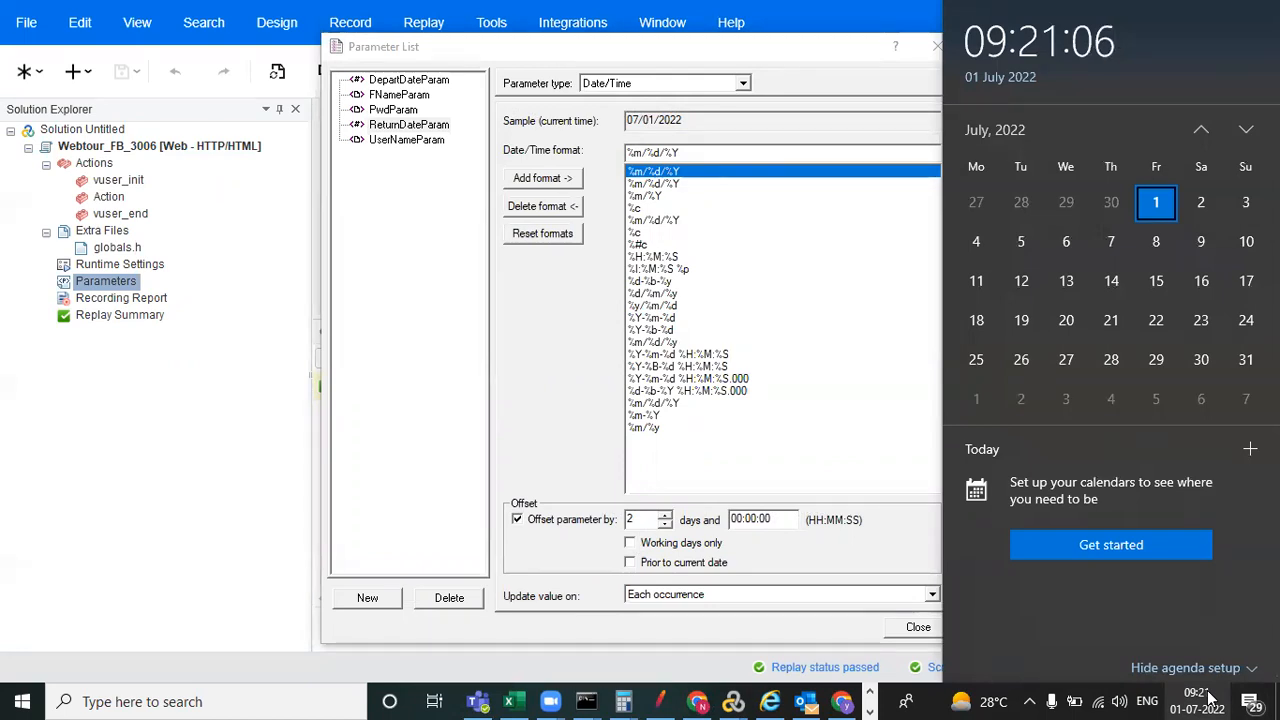
click(804, 450)
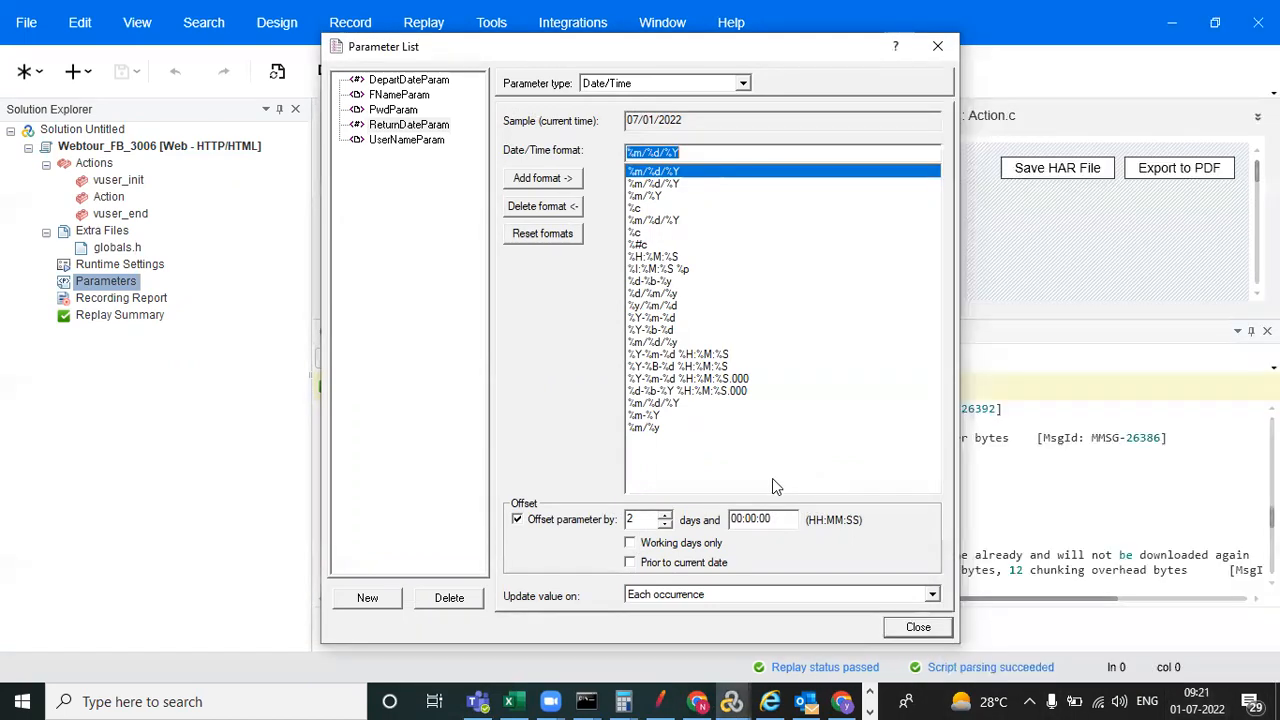
click(630, 545)
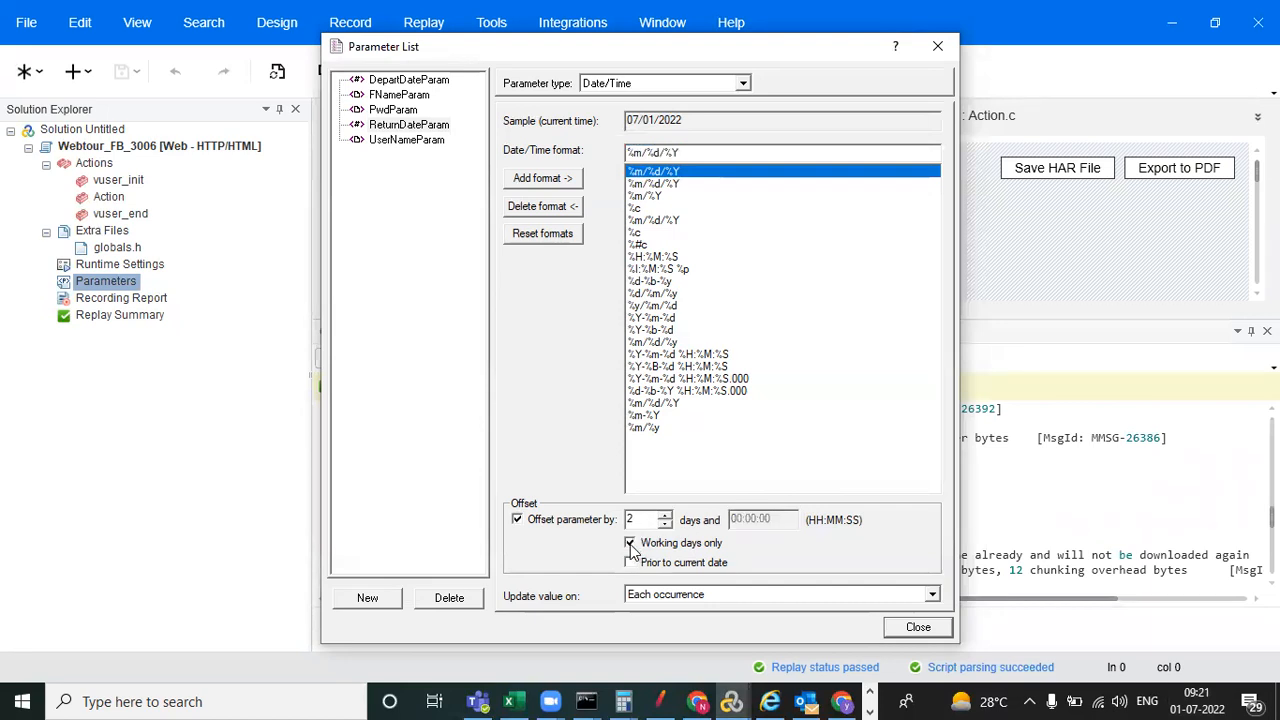
click(1188, 700)
click(1188, 697)
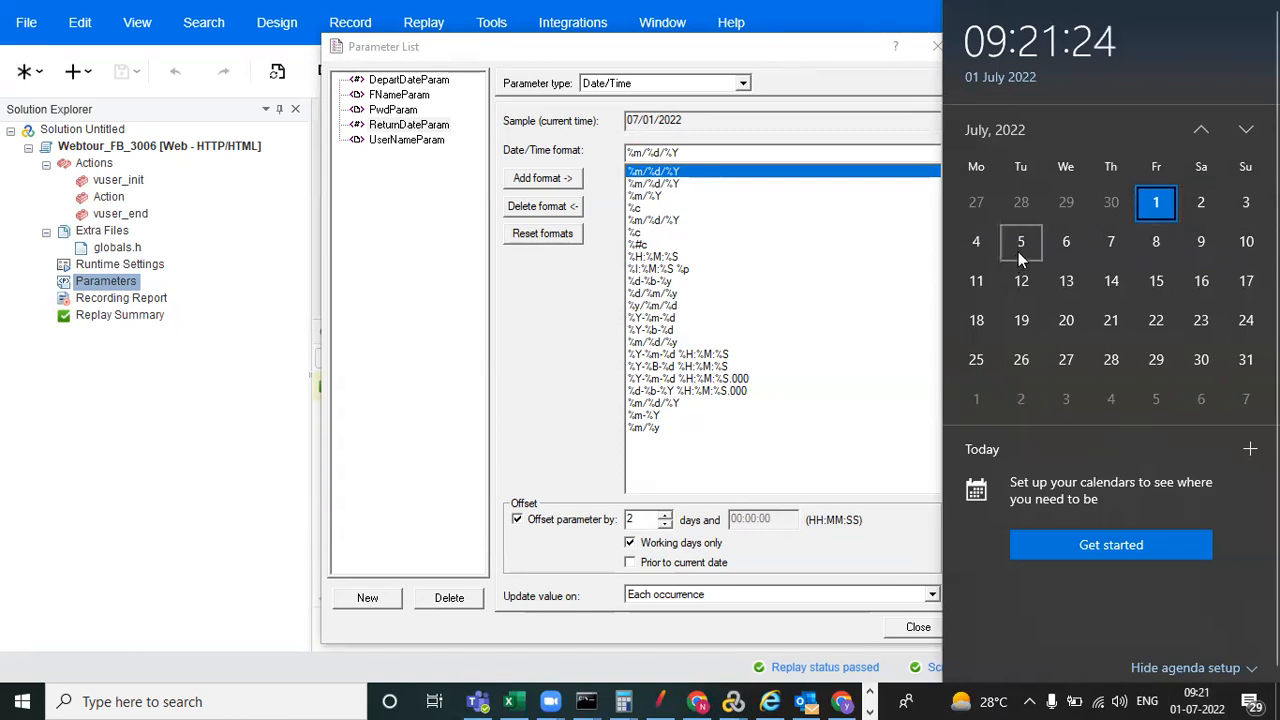
click(890, 317)
click(916, 627)
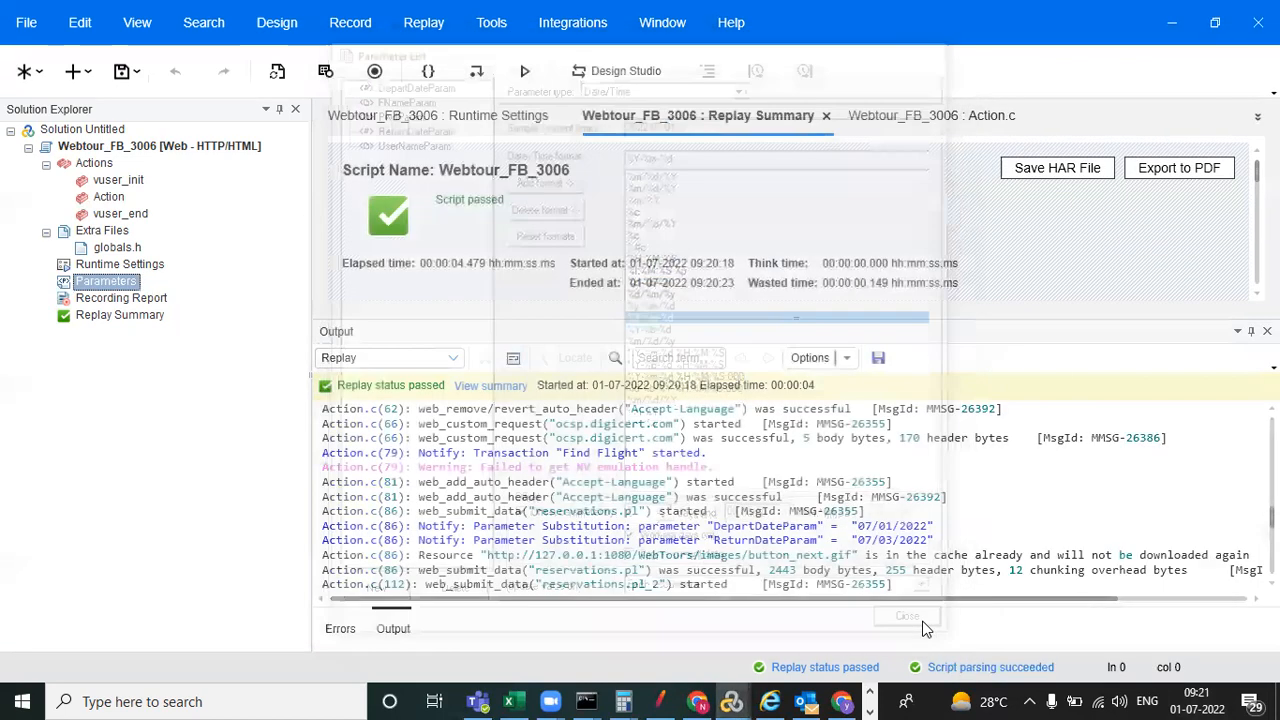
Save the script, replay it, and check the ReturnDateParam substitution in the replay log.
click(121, 75)
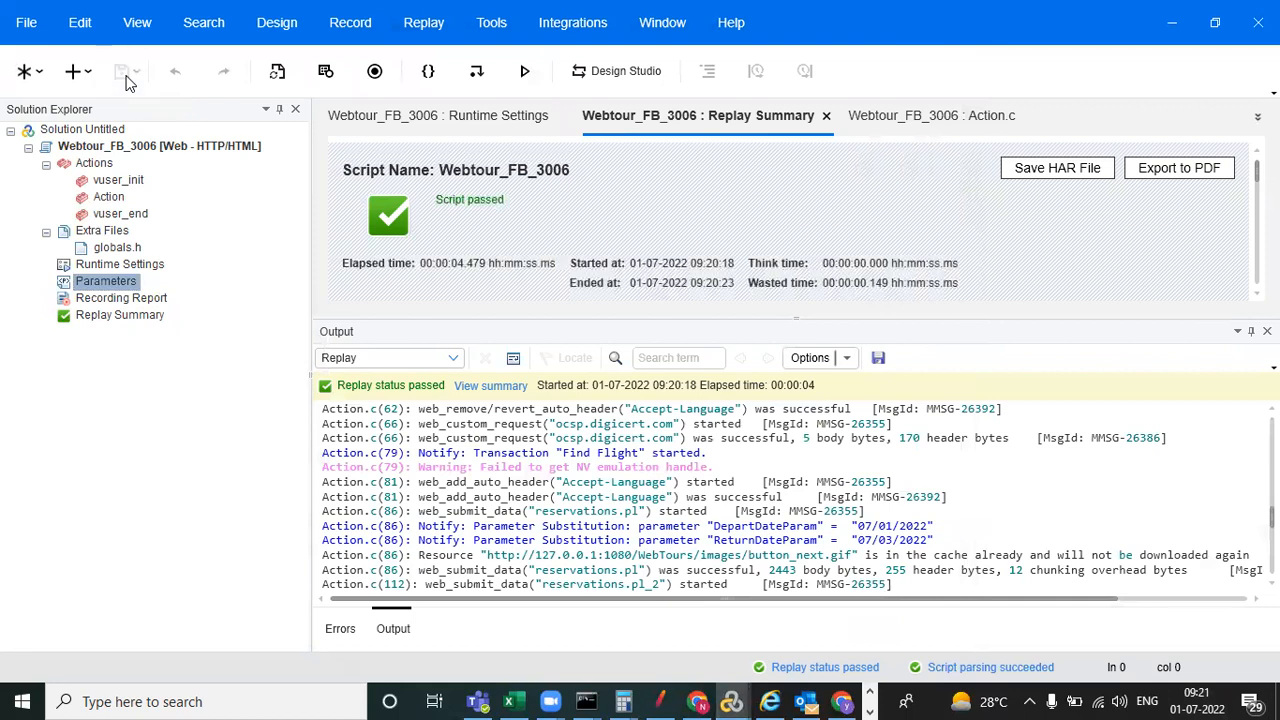
click(523, 71)
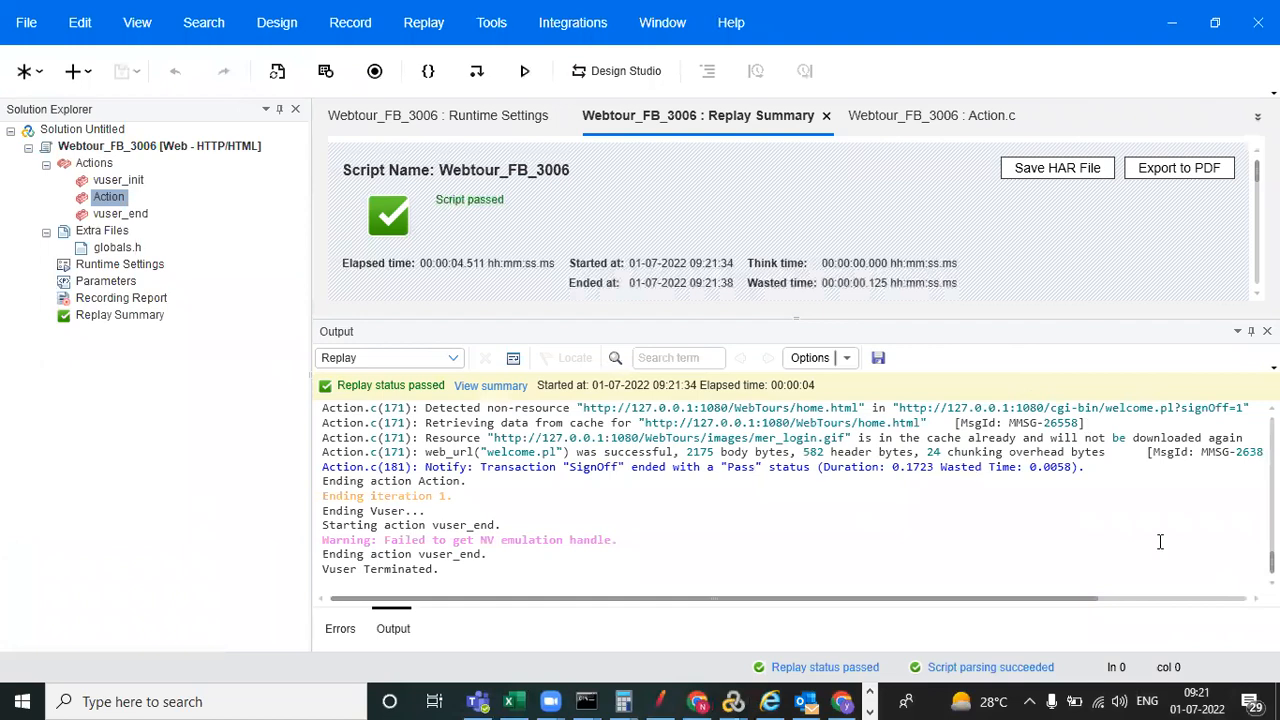
scroll(914, 518, up, 10)
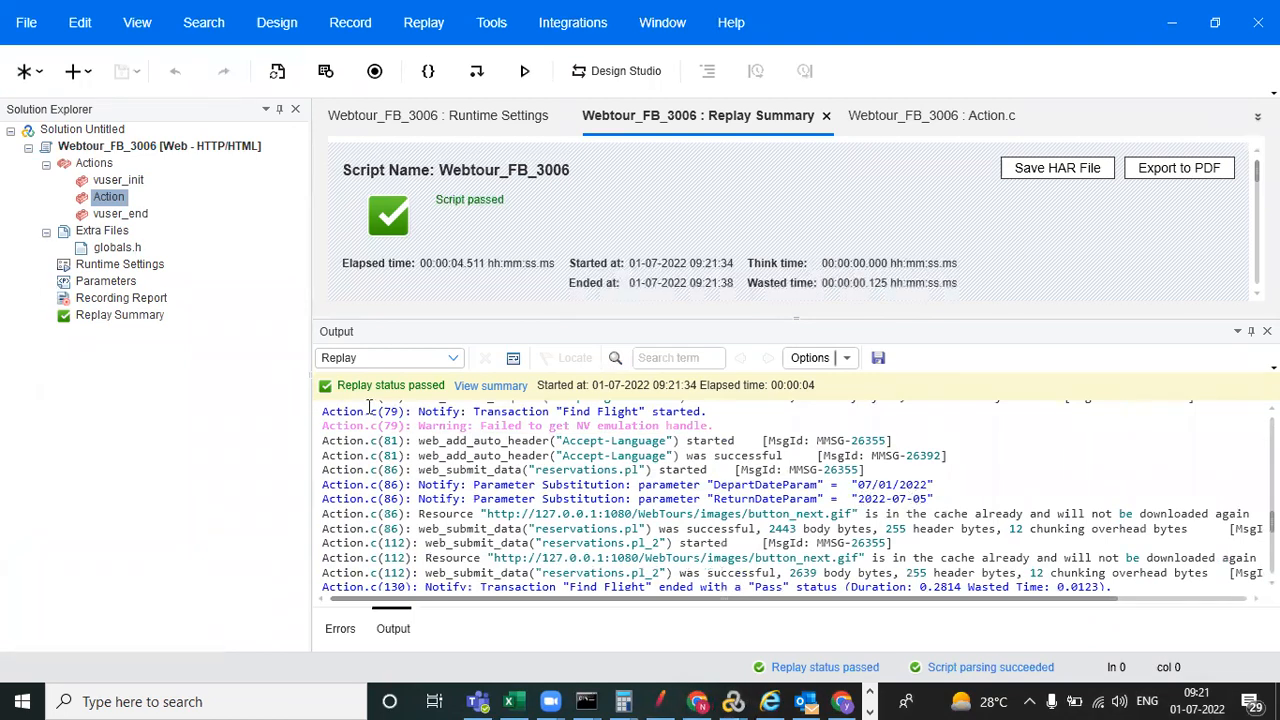
Change ReturnDateParam's date format to %m/%d/%Y in the parameter list.
double_click(118, 282)
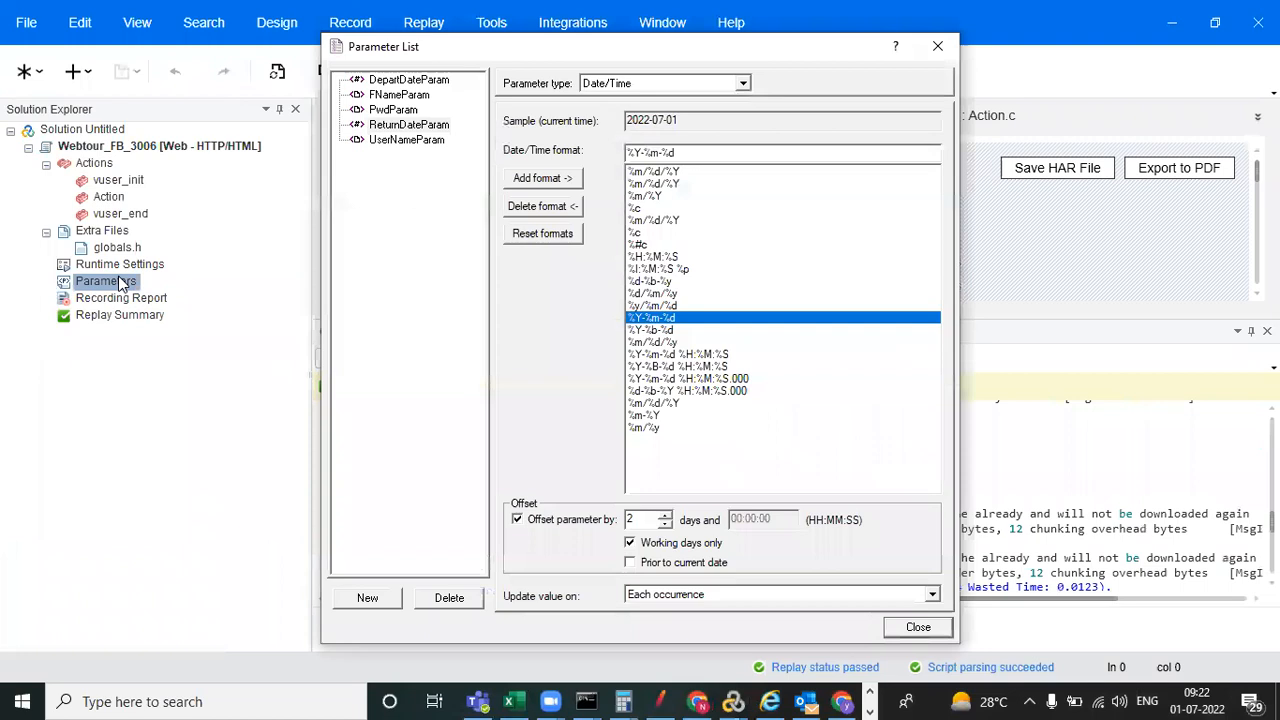
click(659, 186)
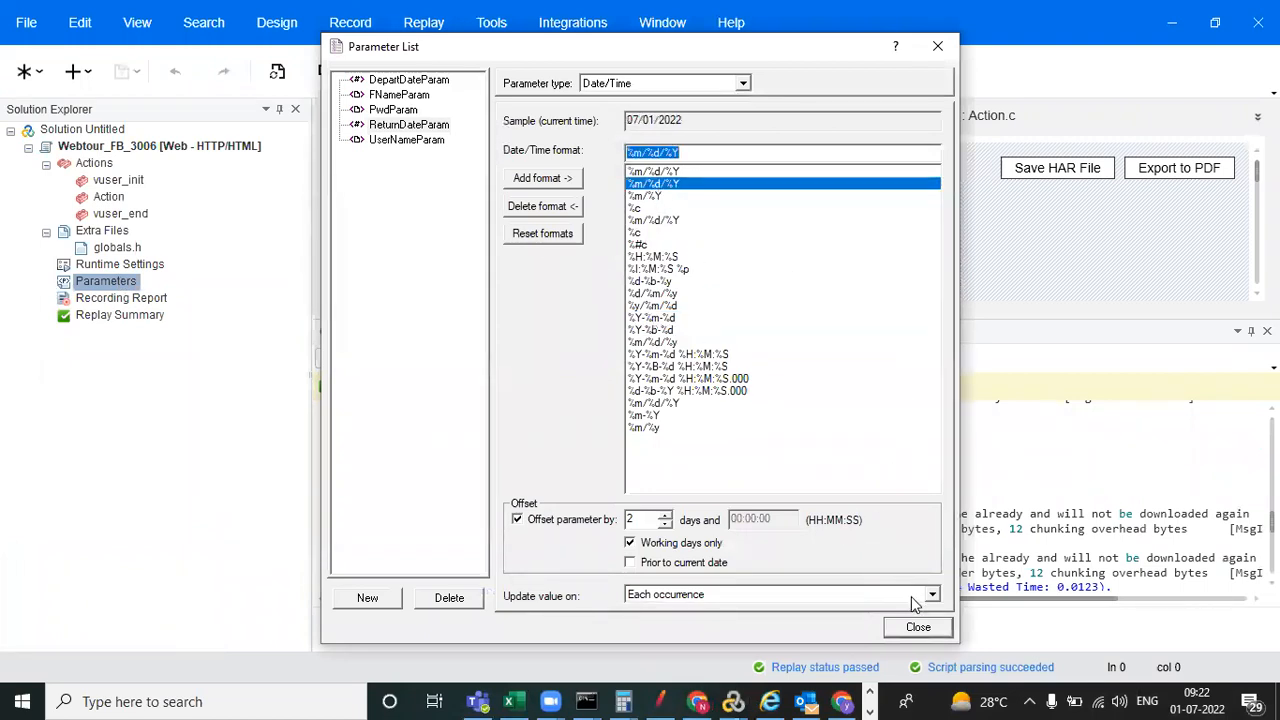
click(917, 628)
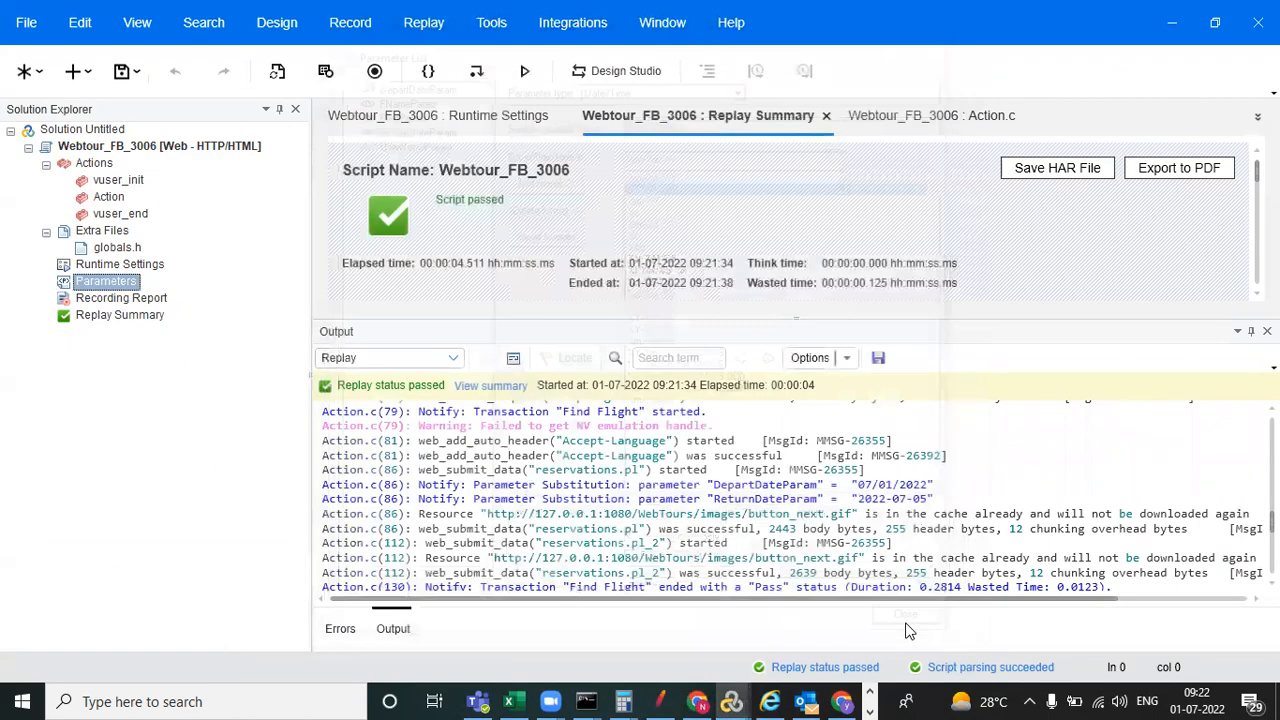
Save and replay the script, and compare the substituted ReturnDateParam date with the working days on the system calendar.
click(117, 80)
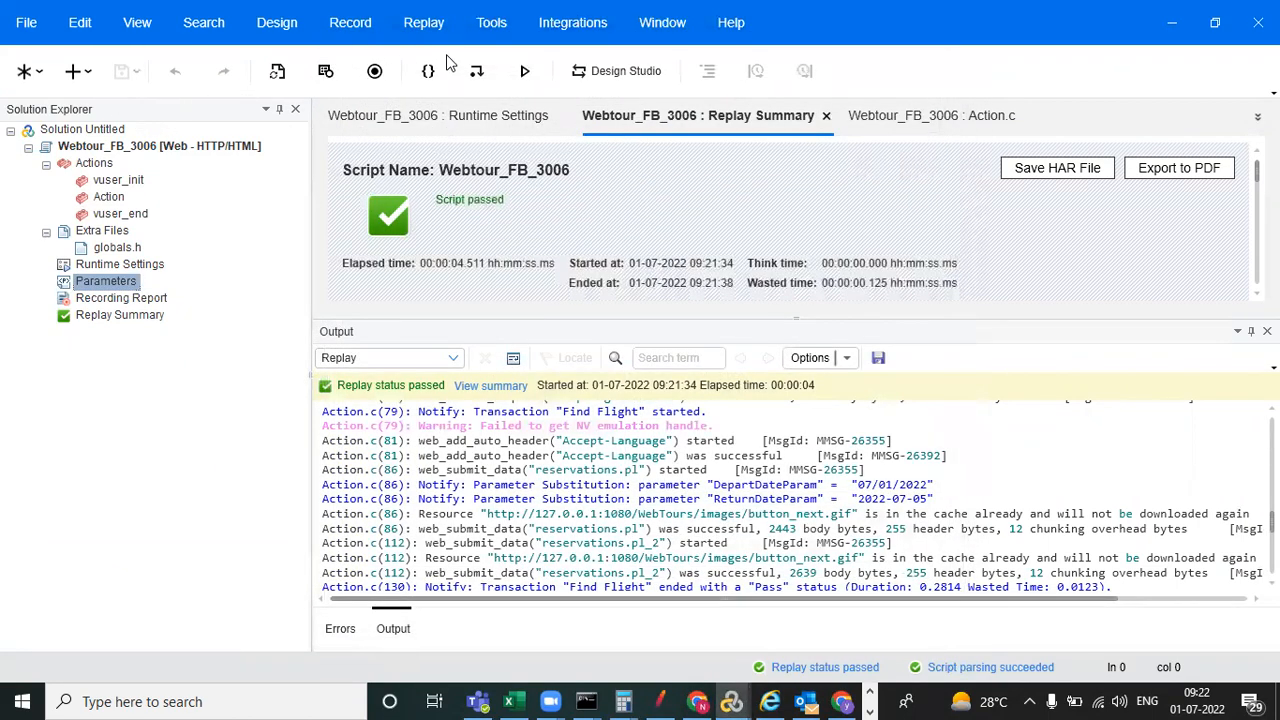
click(524, 72)
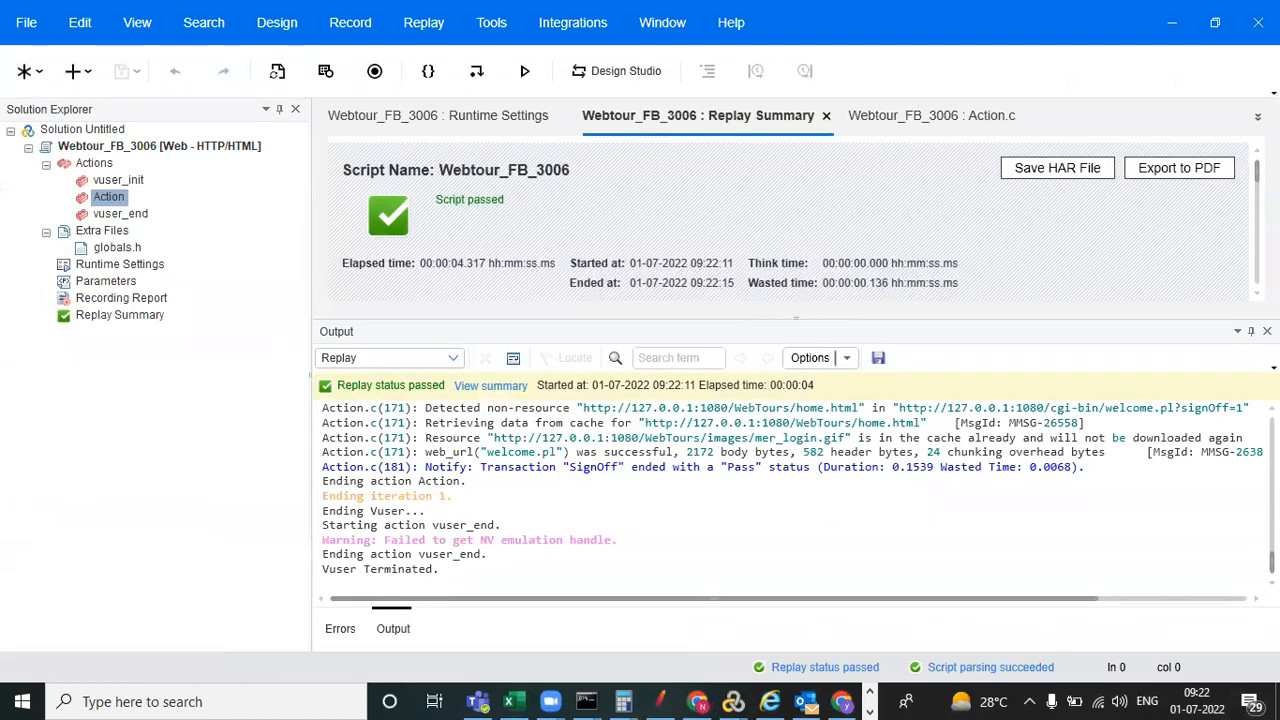
scroll(912, 518, up, 10)
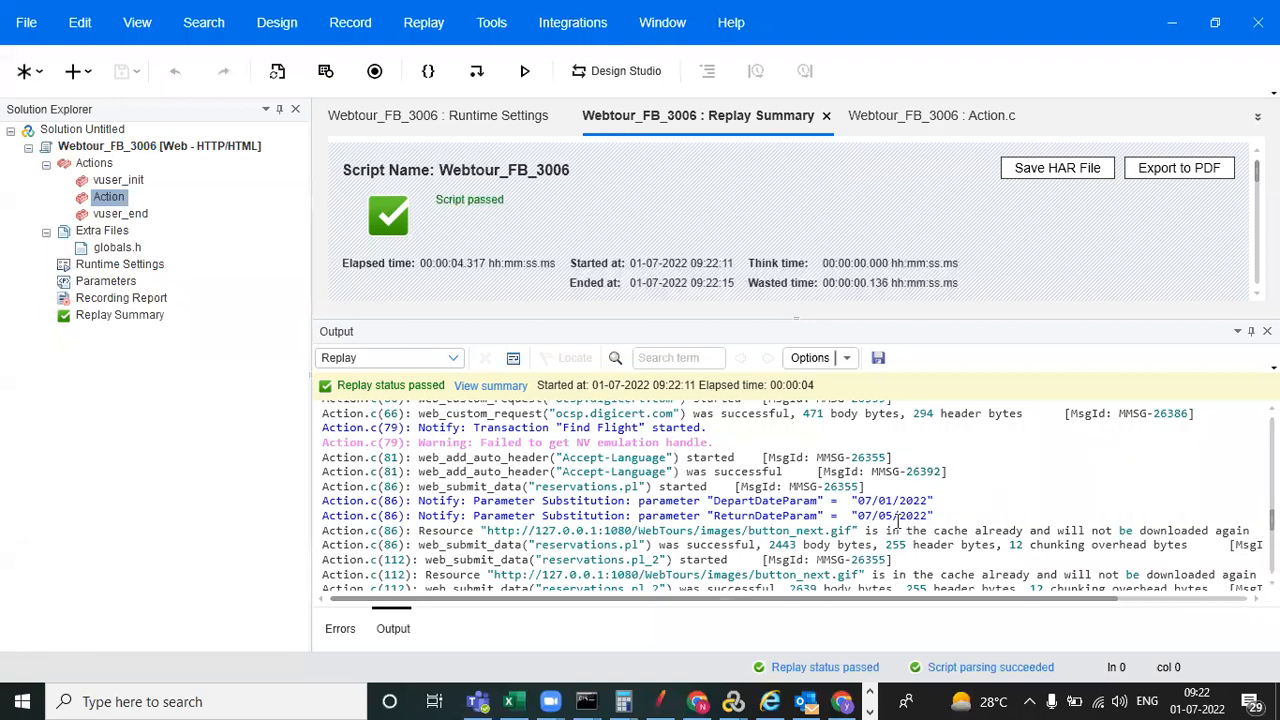
click(1208, 696)
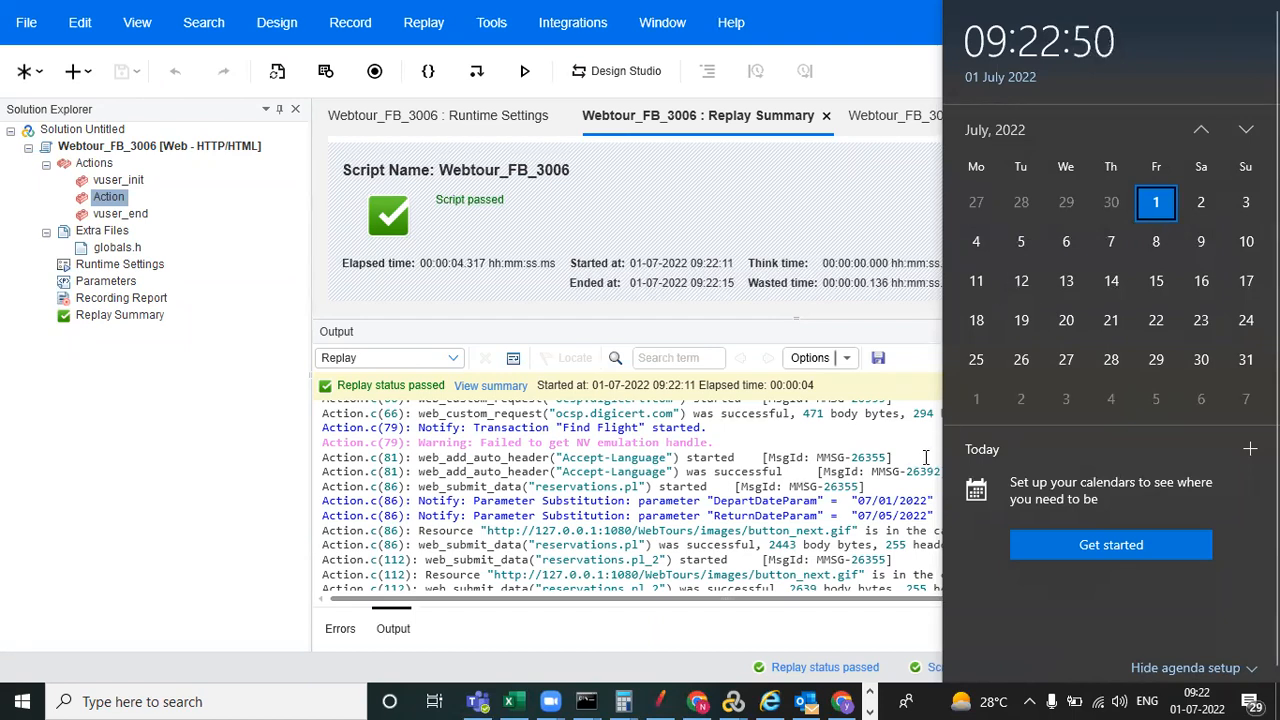
click(880, 516)
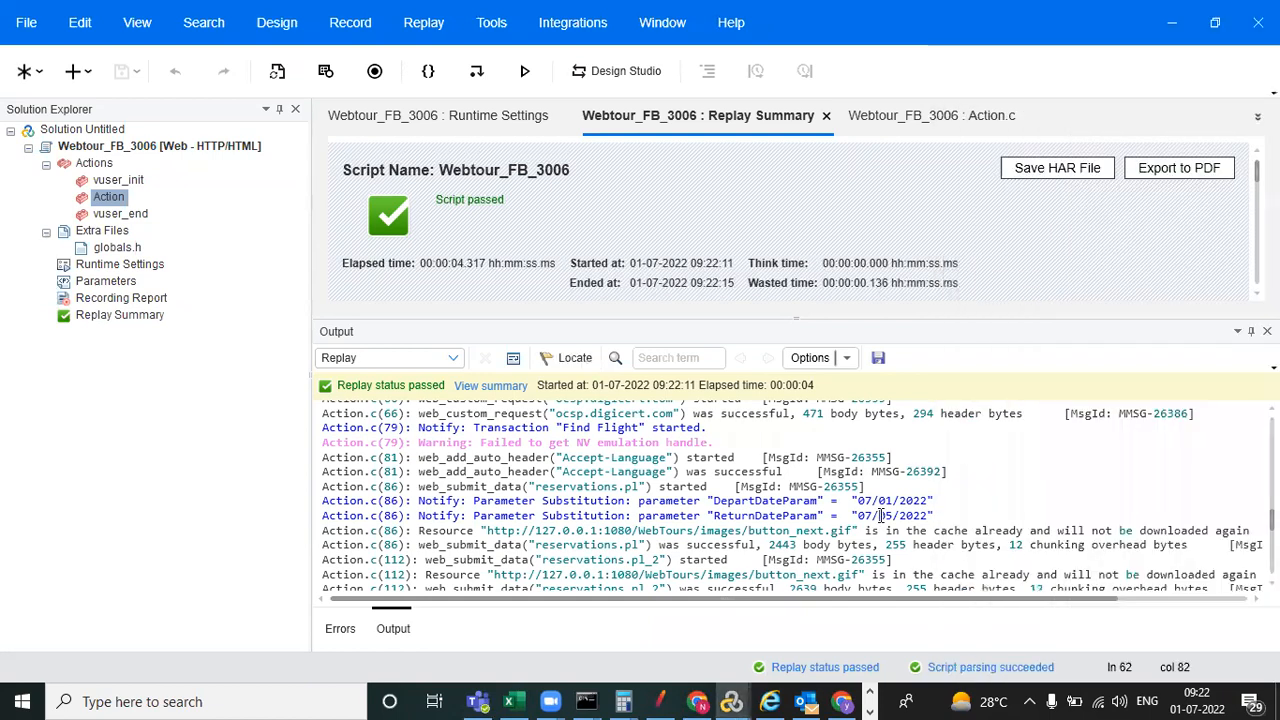
Make ReturnDateParam's offset prior to the current date, checking the expected date on the system calendar, and save the script.
double_click(116, 283)
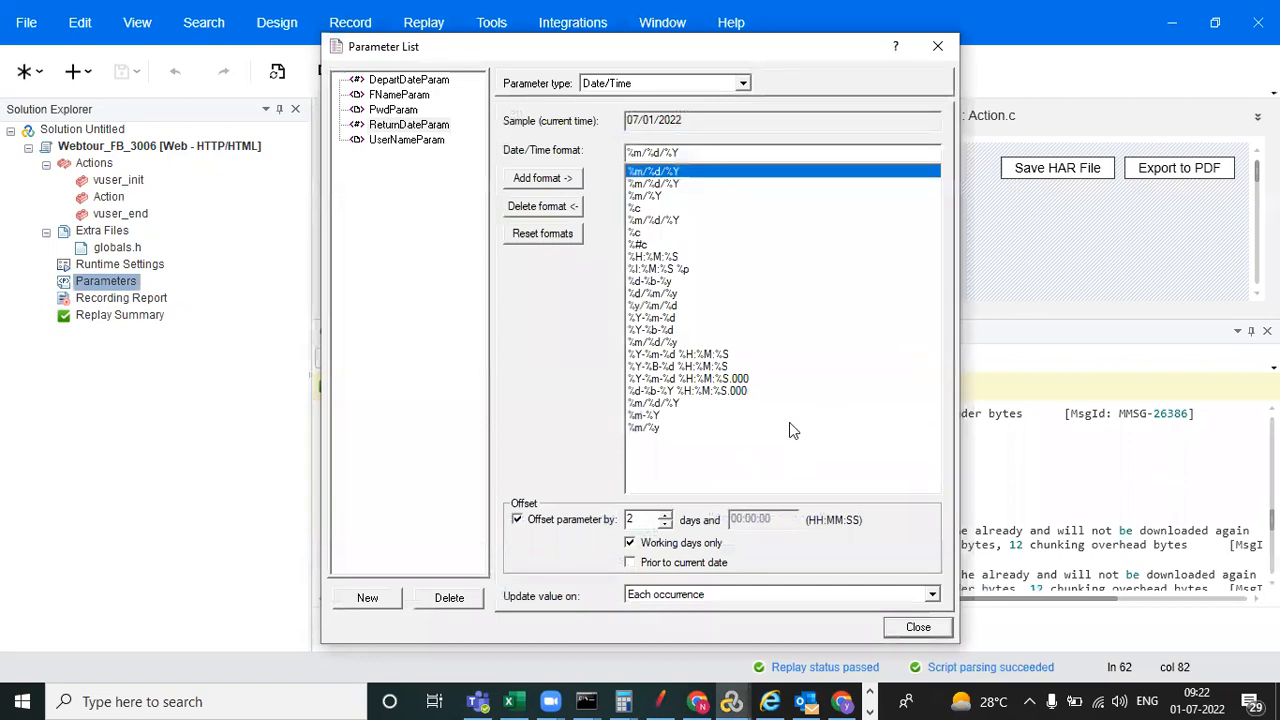
click(630, 563)
click(1207, 697)
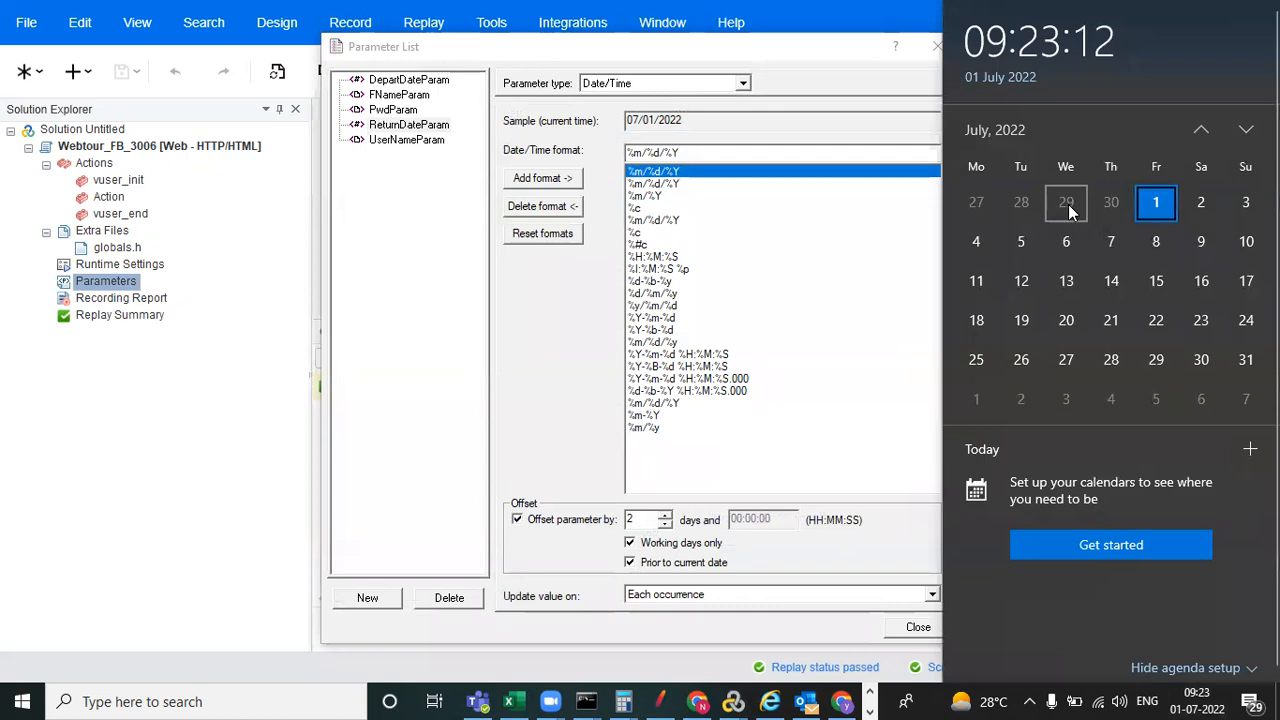
click(805, 379)
click(918, 627)
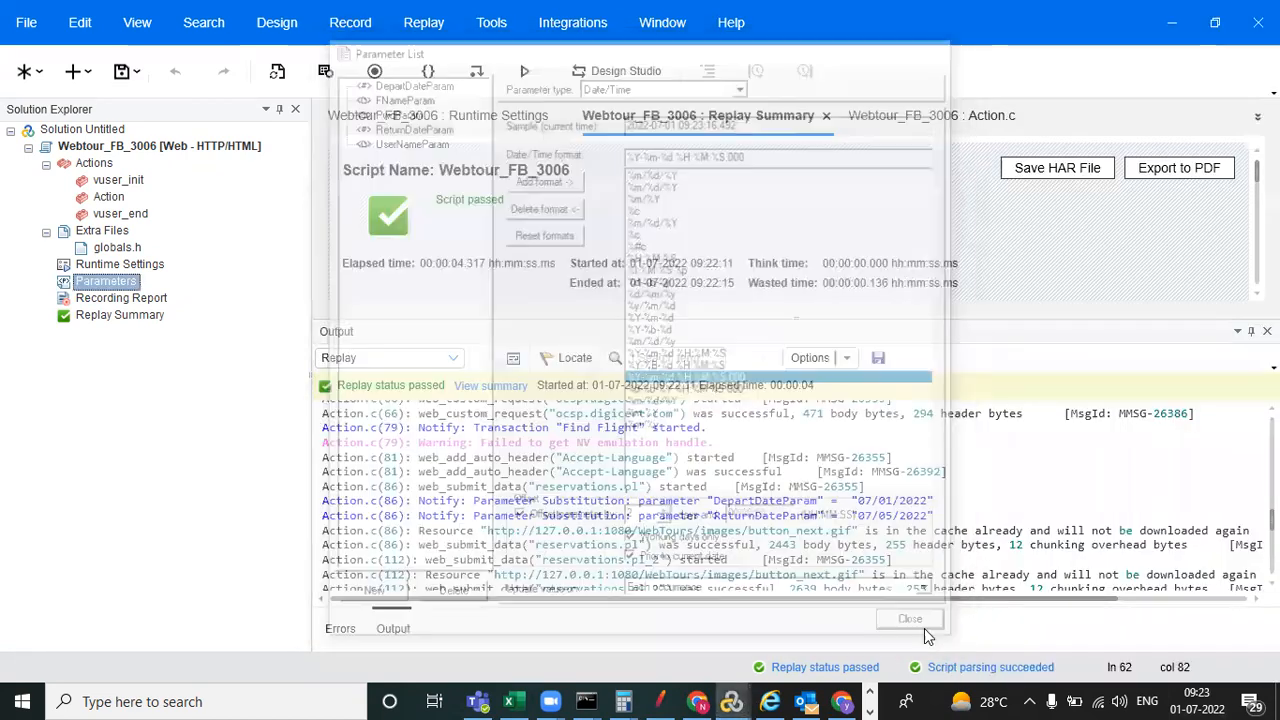
click(123, 72)
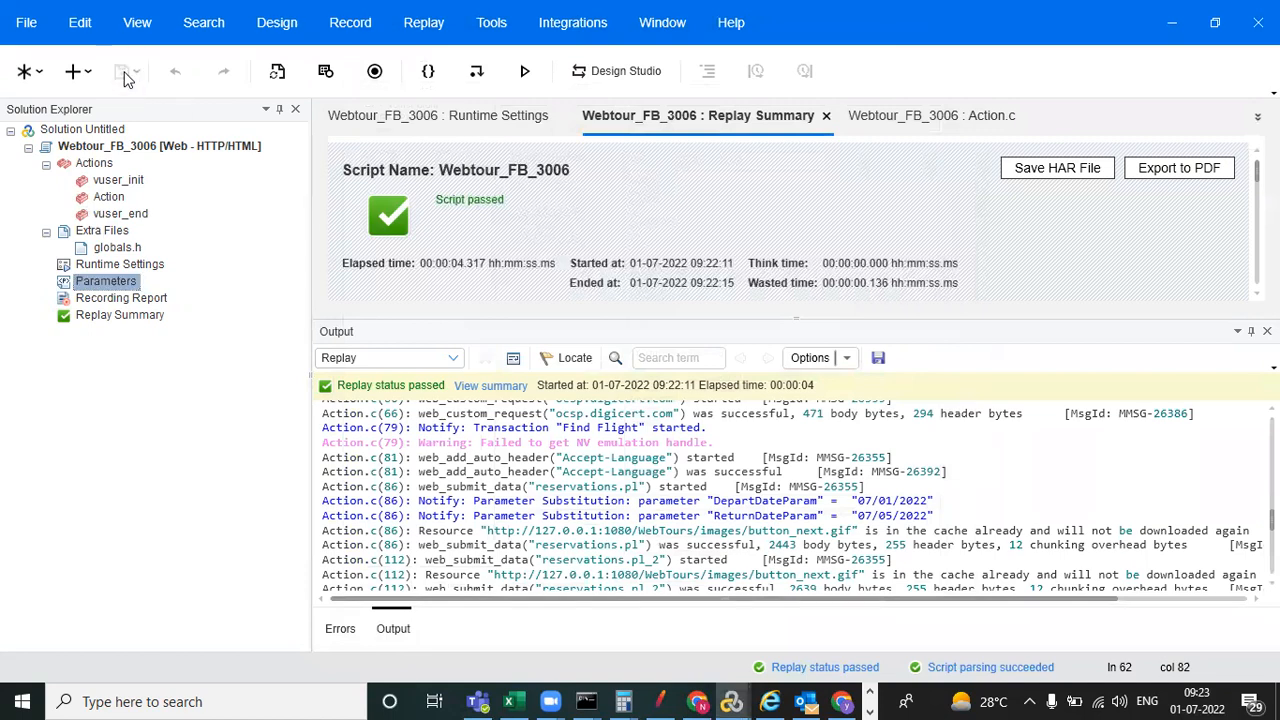
Set ReturnDateParam's date format back to %m/%d/%Y in the parameter list.
double_click(110, 281)
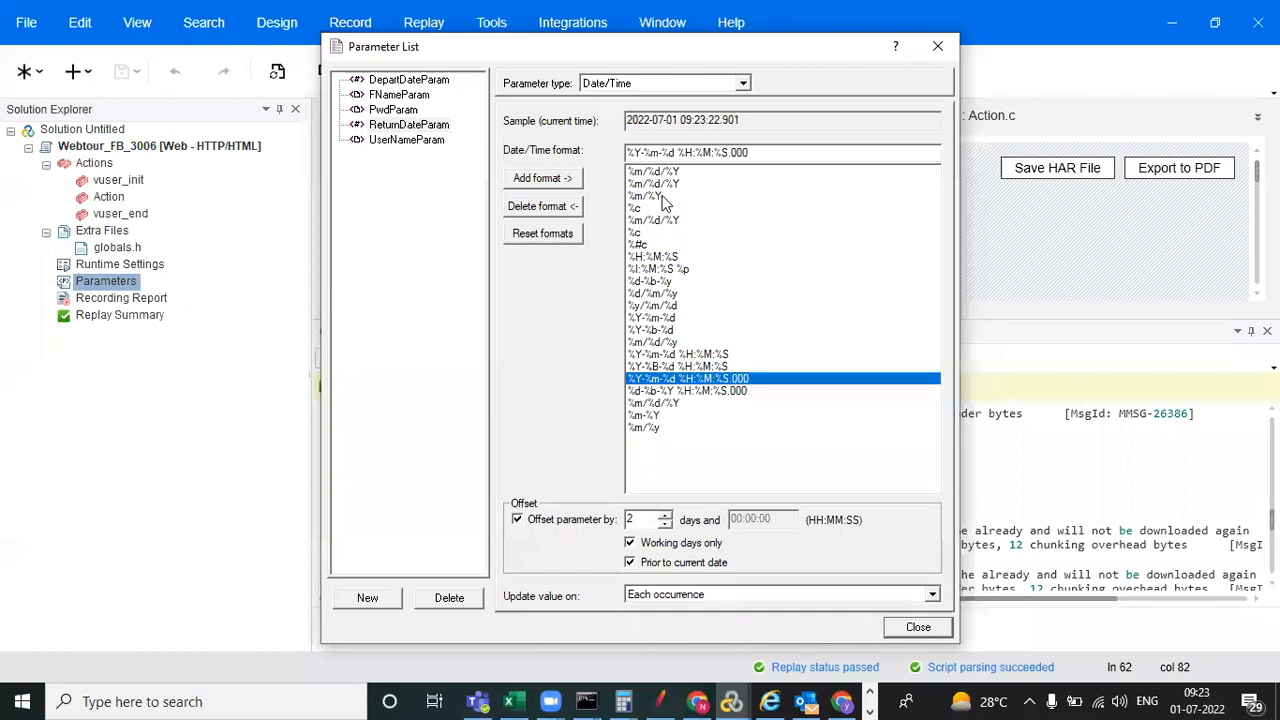
click(662, 184)
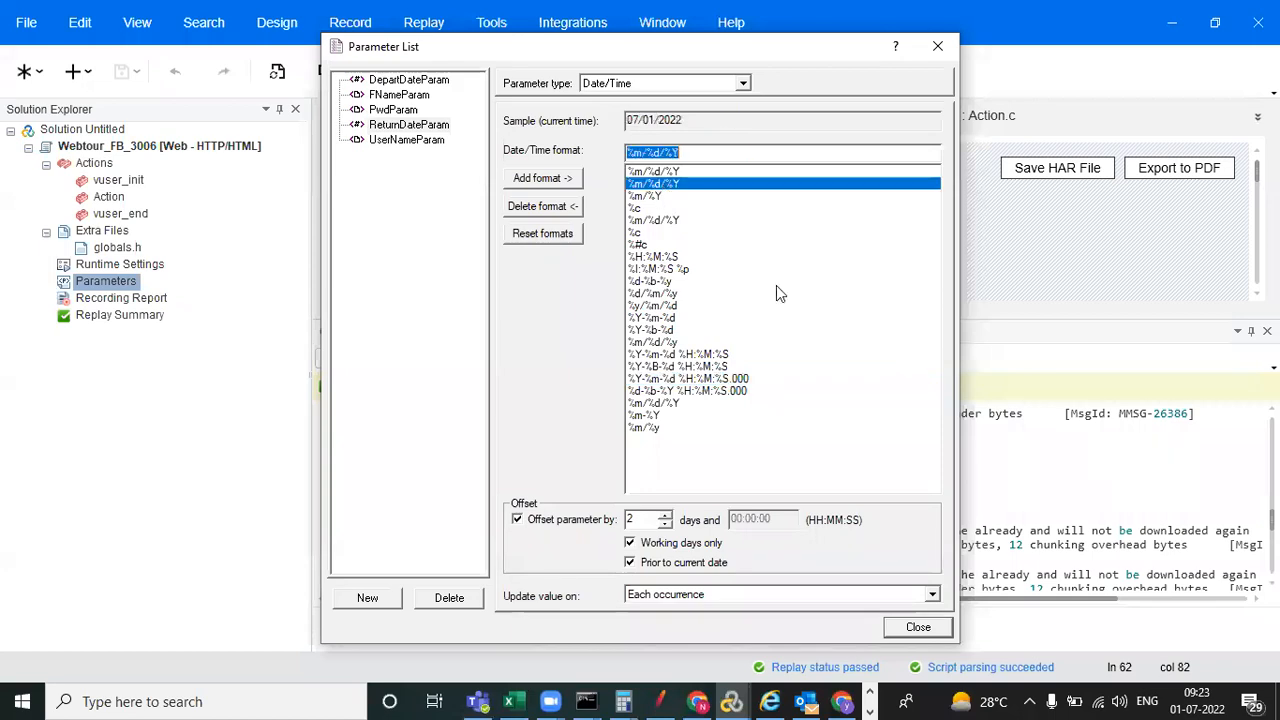
click(917, 628)
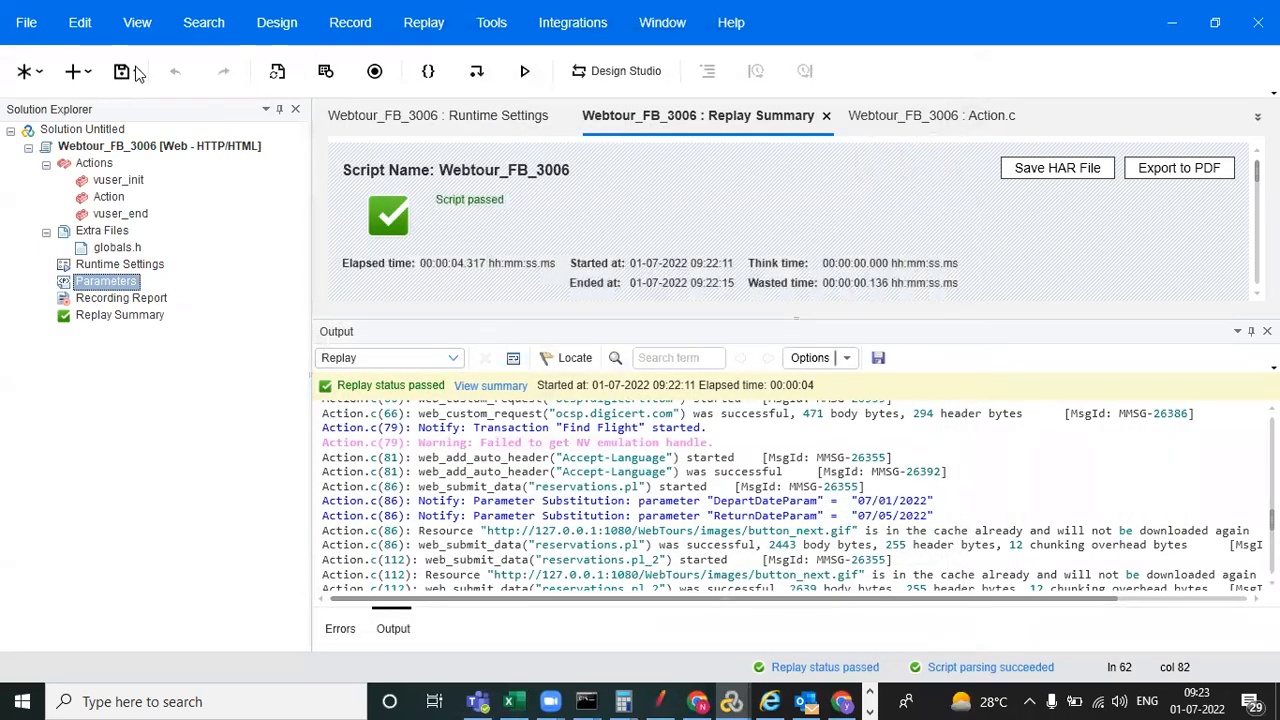
Save the script and replay it with the backward working-day offset for ReturnDateParam.
click(124, 68)
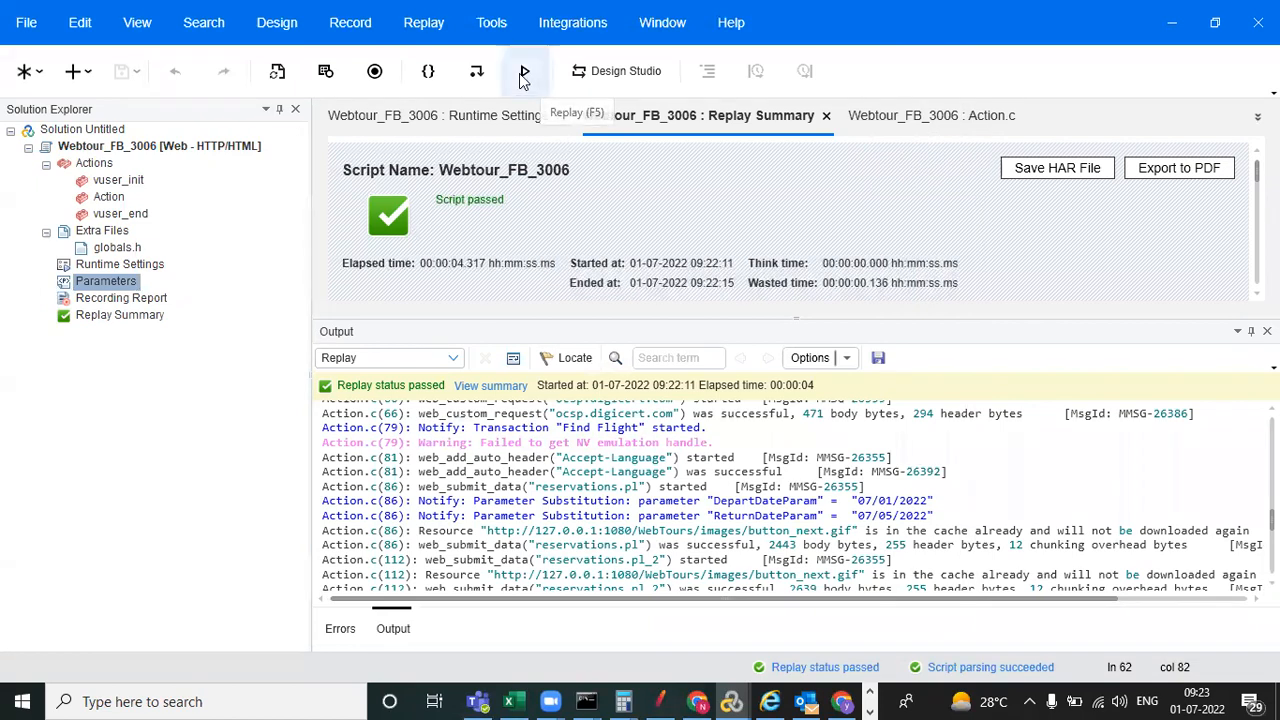
click(524, 71)
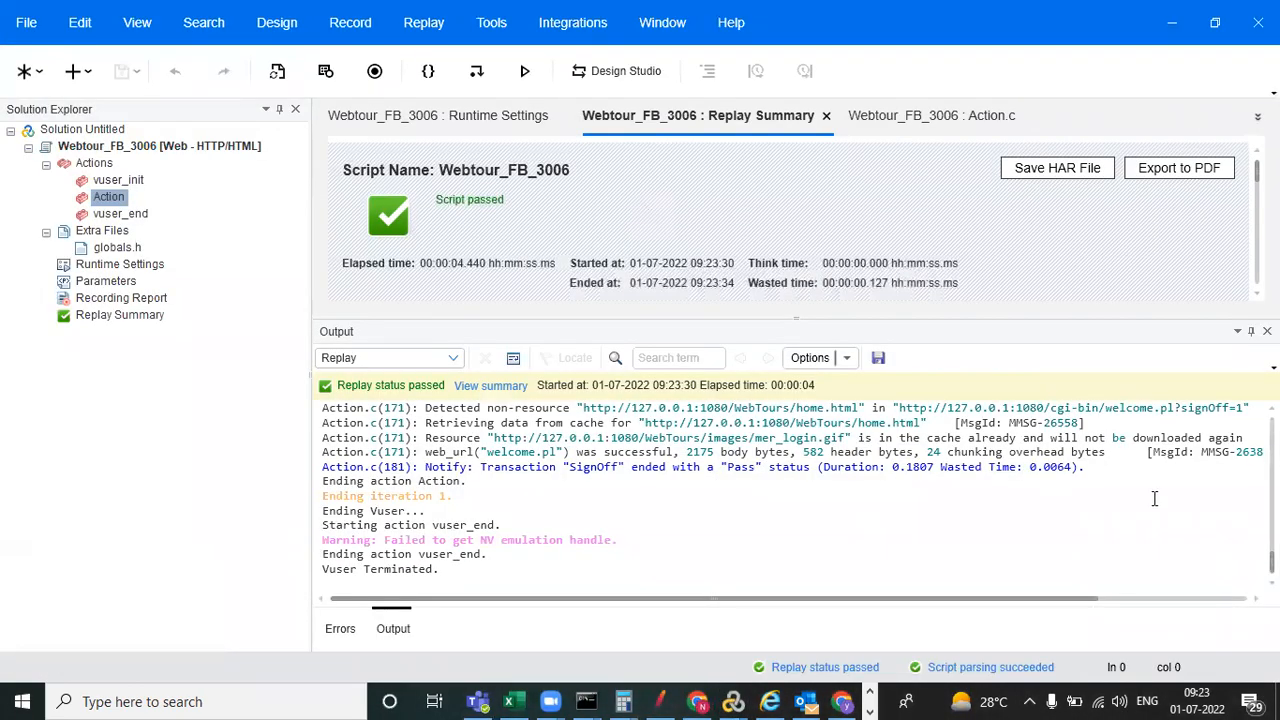
Compare ReturnDateParam's substituted date in the replay log with its offset settings in the parameter list.
scroll(793, 495, up, 10)
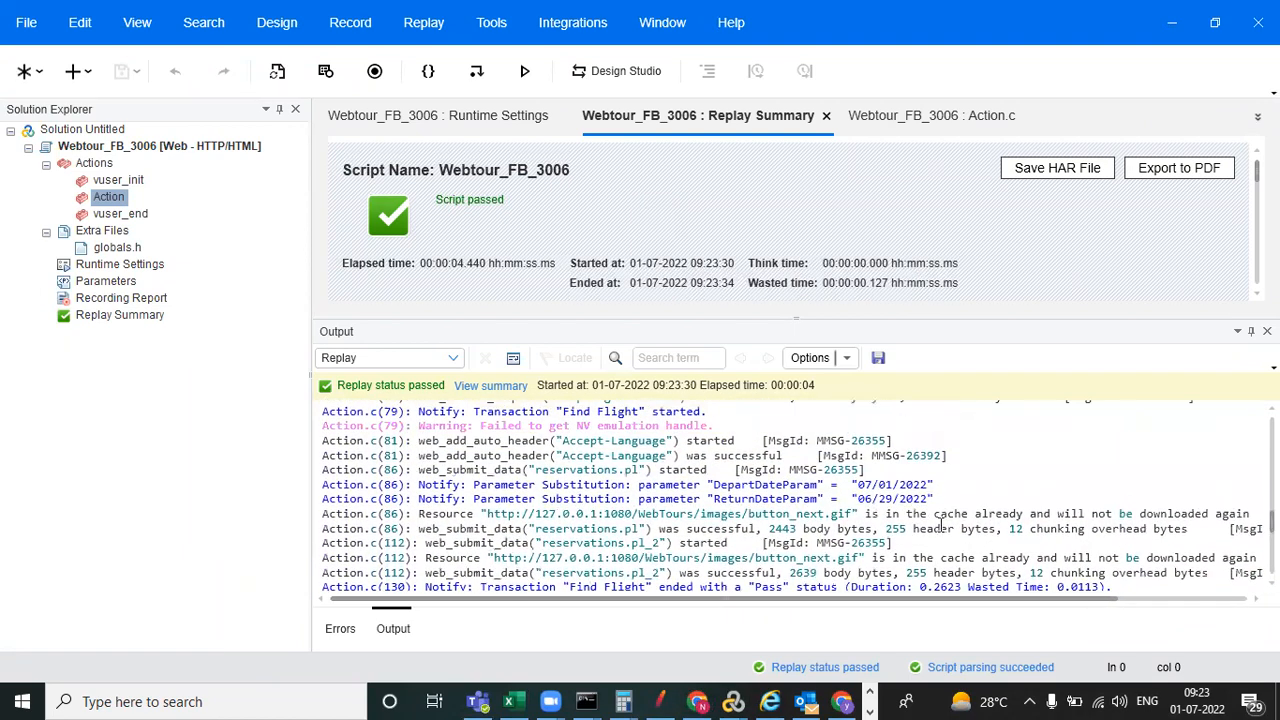
click(893, 500)
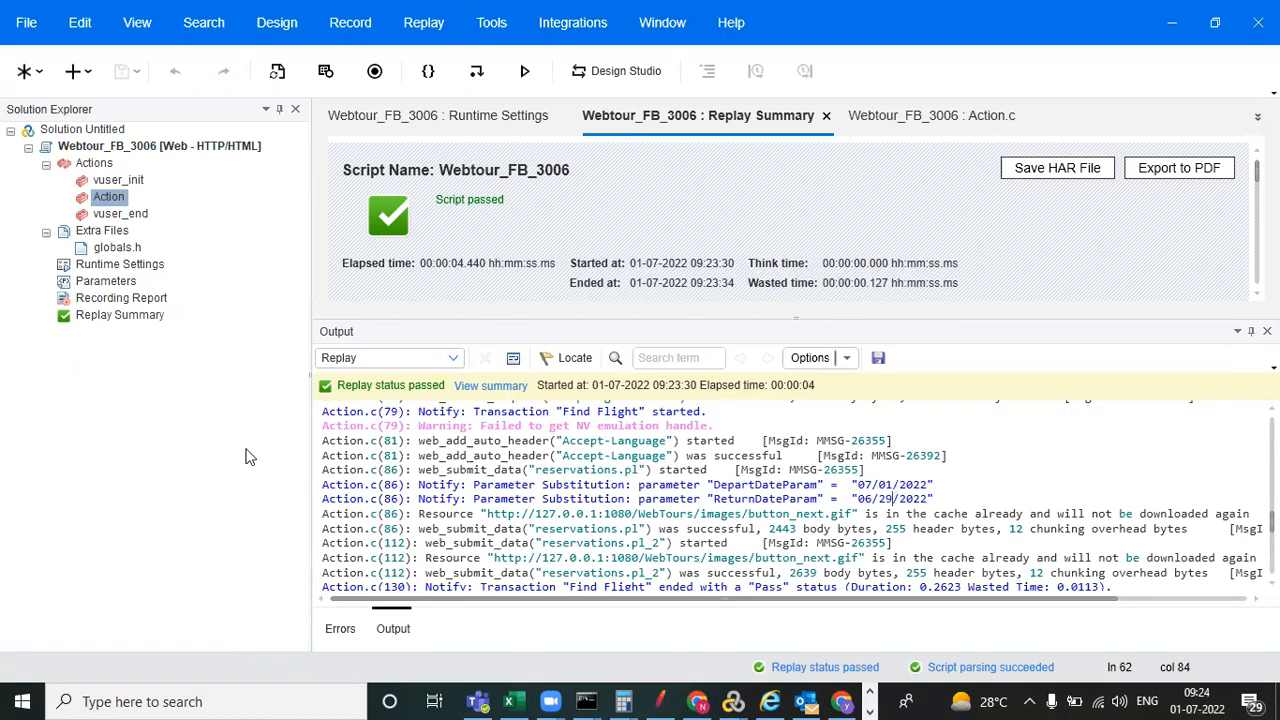
click(108, 285)
double_click(108, 285)
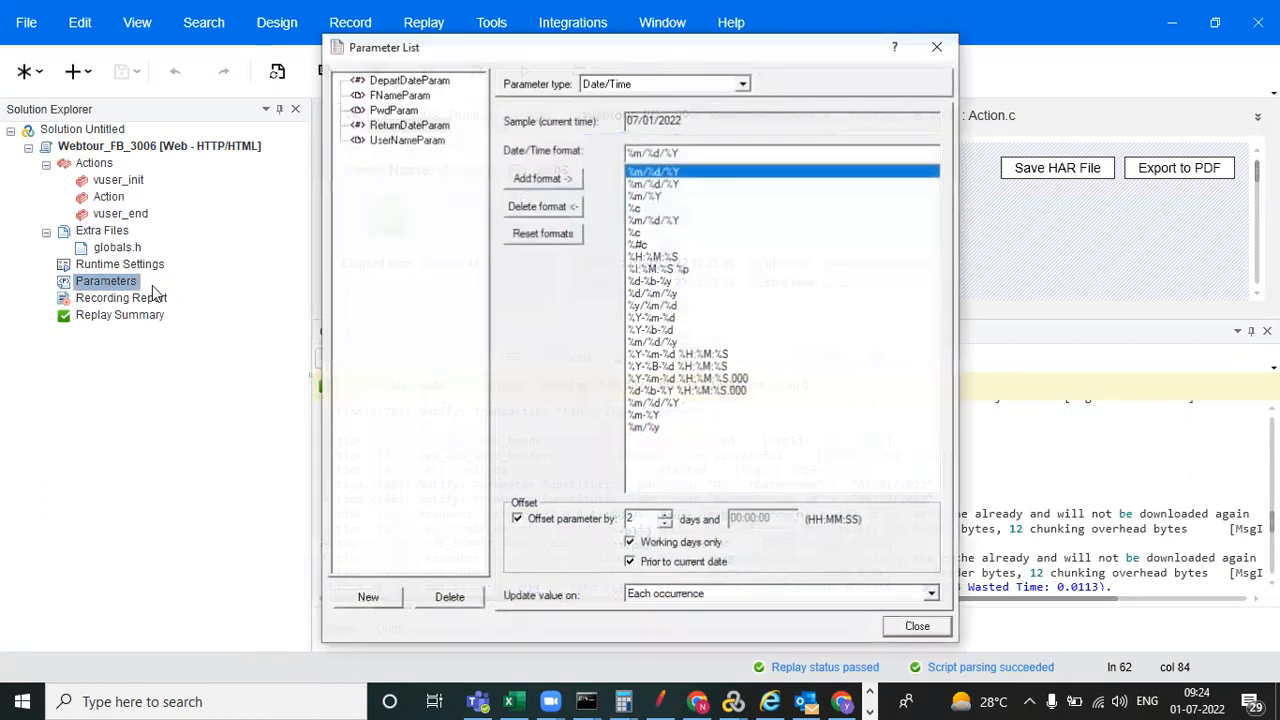
click(630, 563)
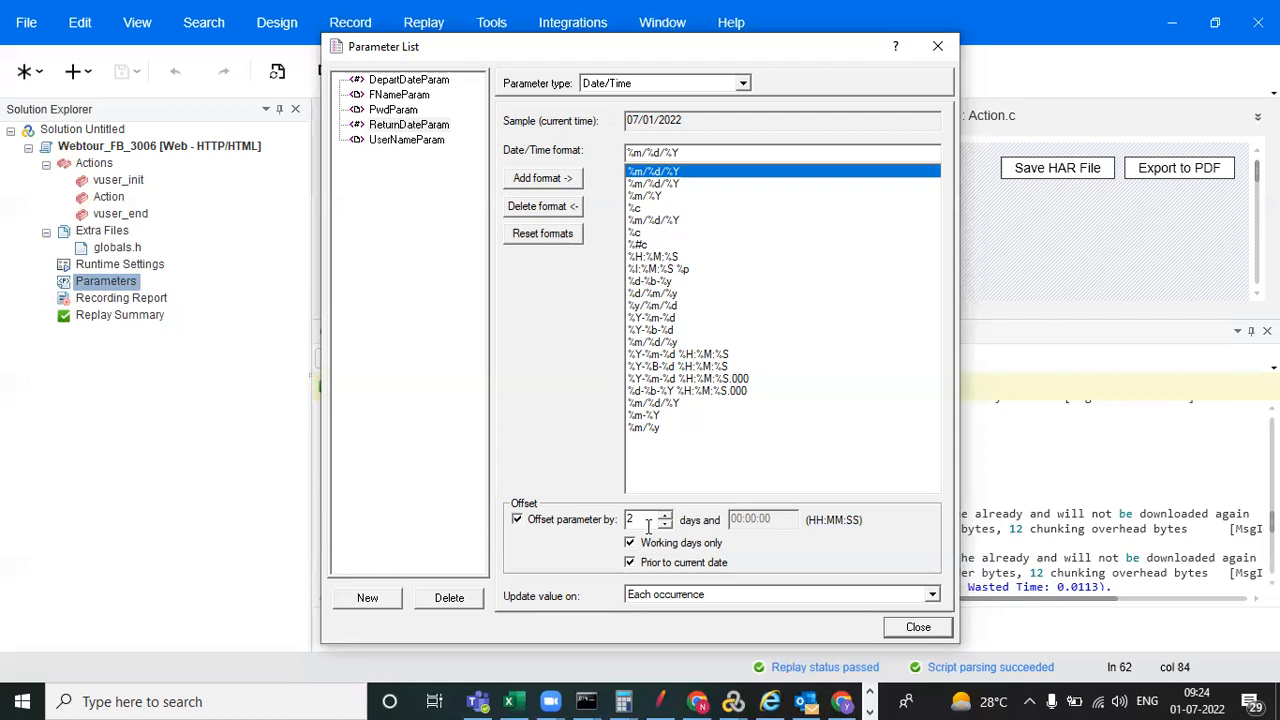
click(938, 46)
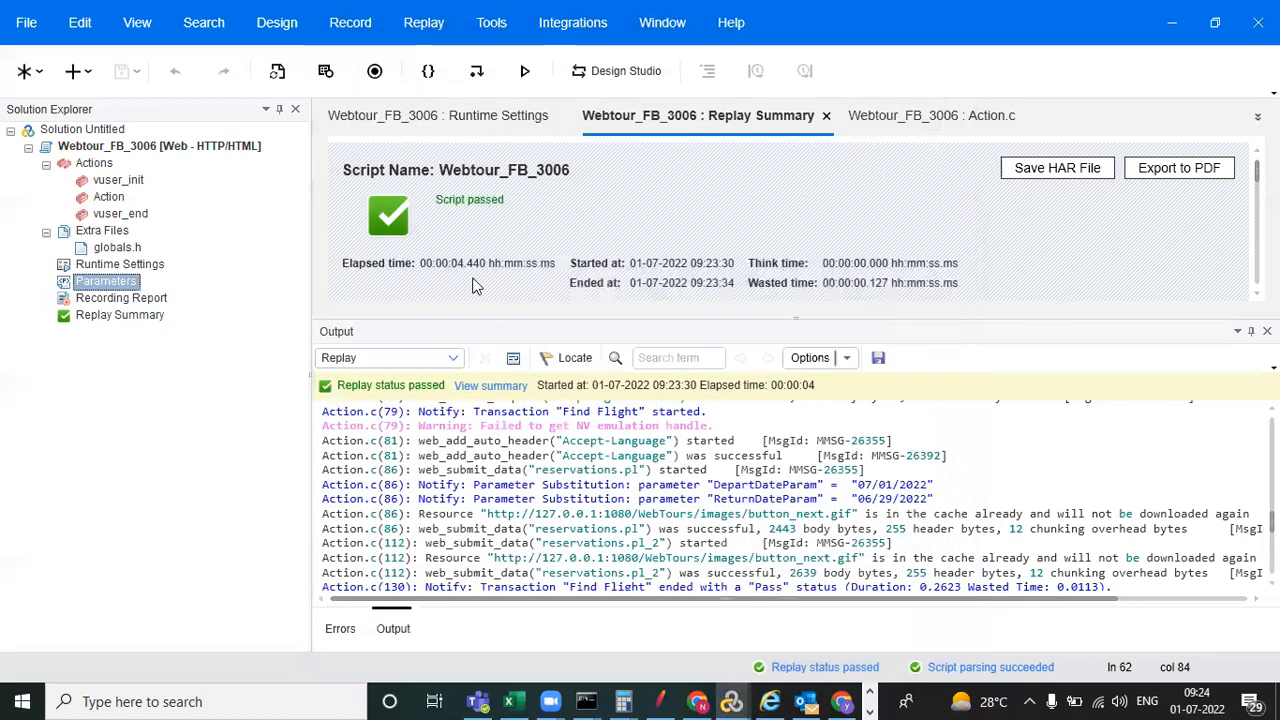
Turn off the working-days-only and prior-to-current-date options for ReturnDateParam, keeping the 2-day offset enabled.
double_click(104, 286)
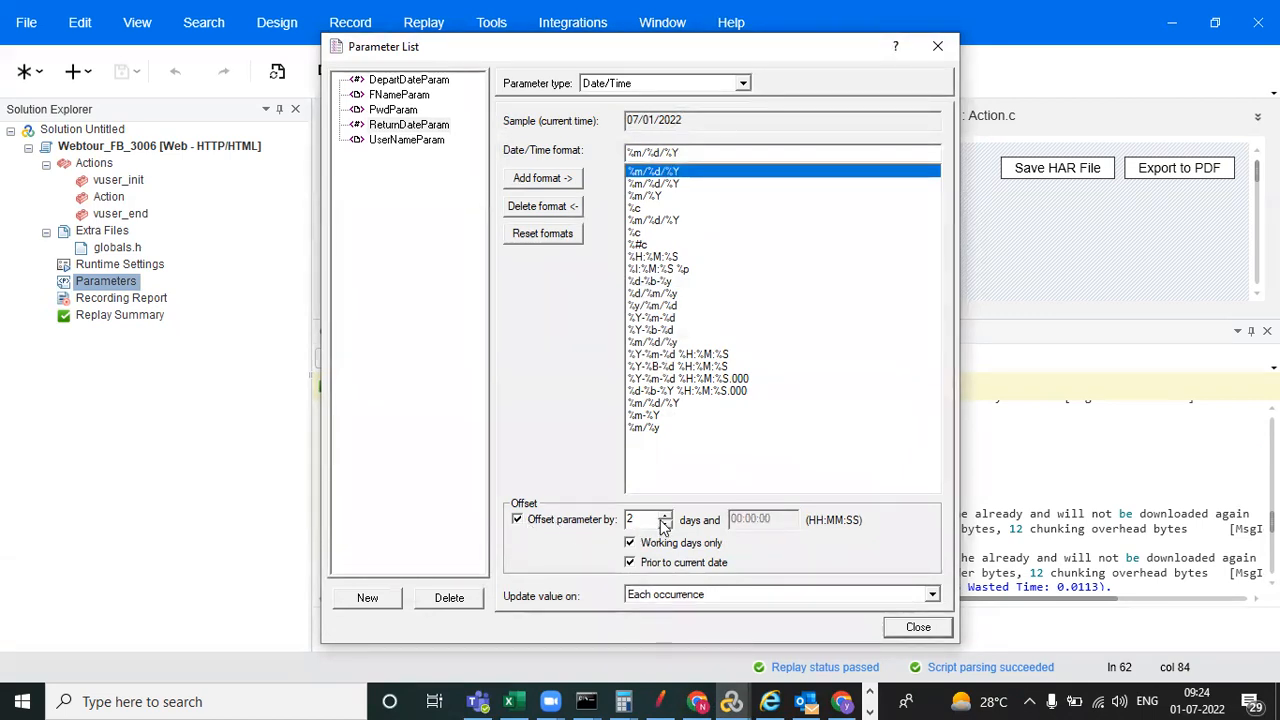
click(630, 562)
click(629, 545)
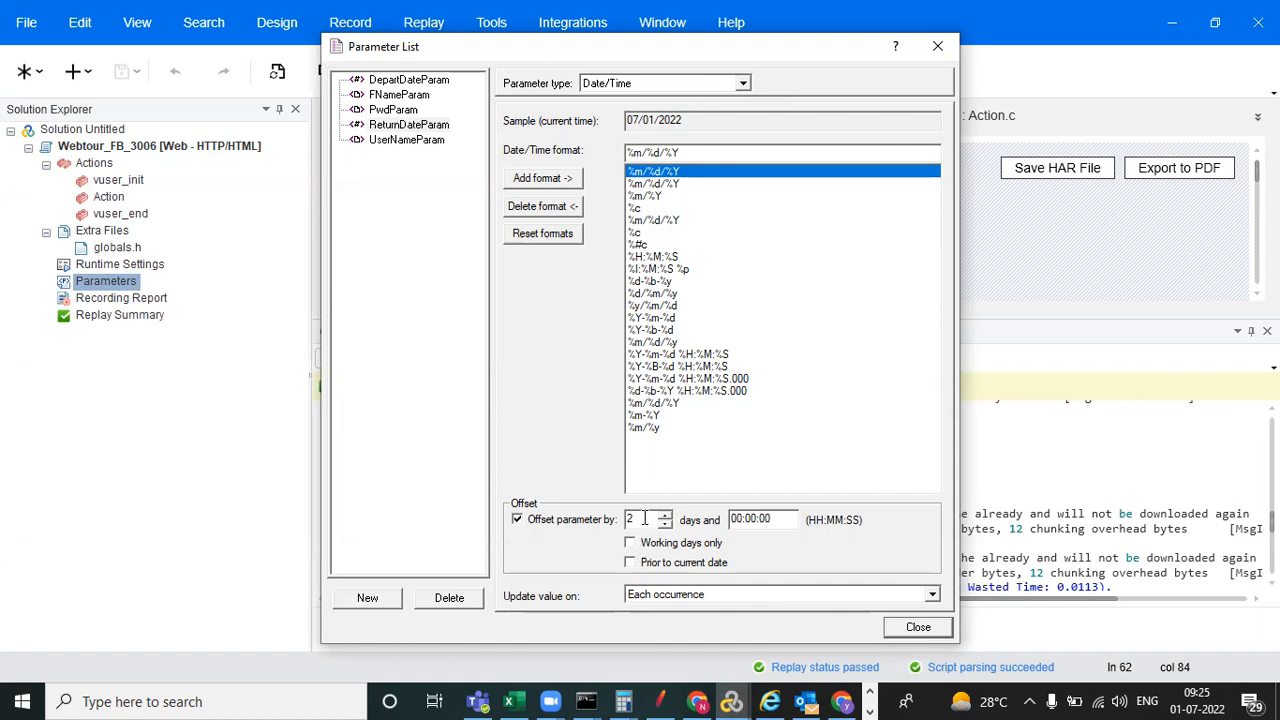
click(517, 519)
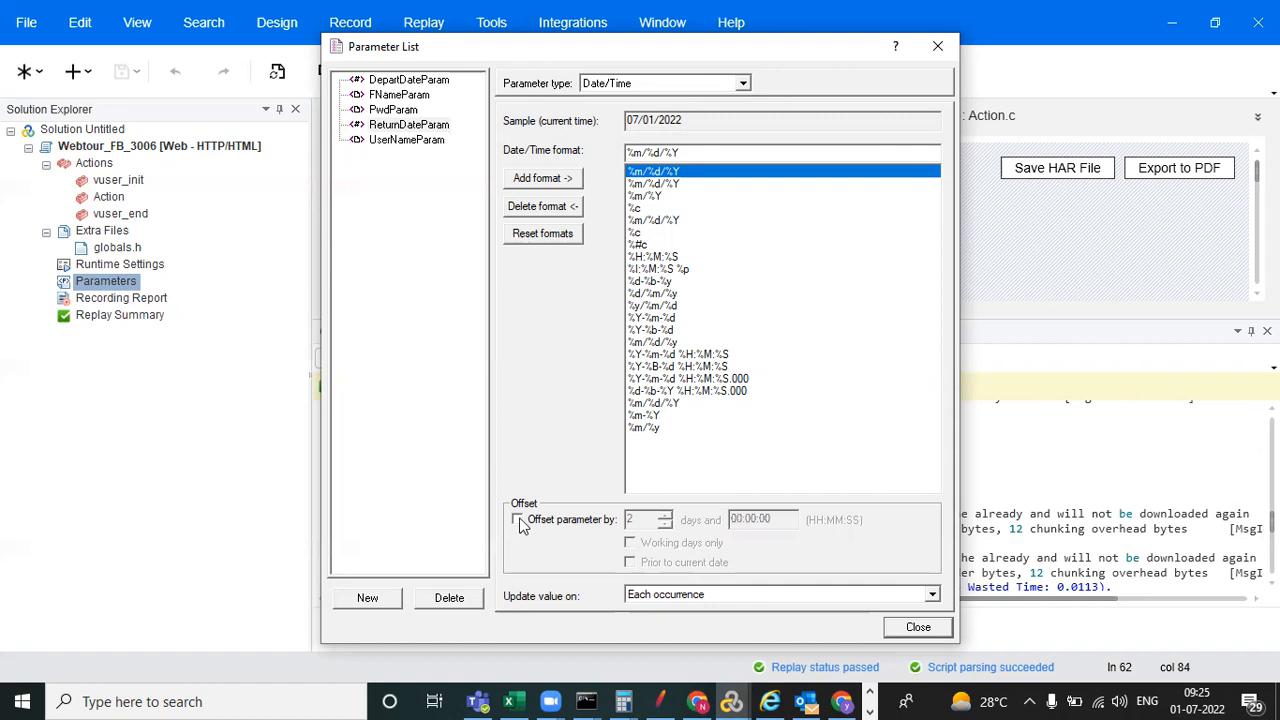
click(518, 520)
click(918, 628)
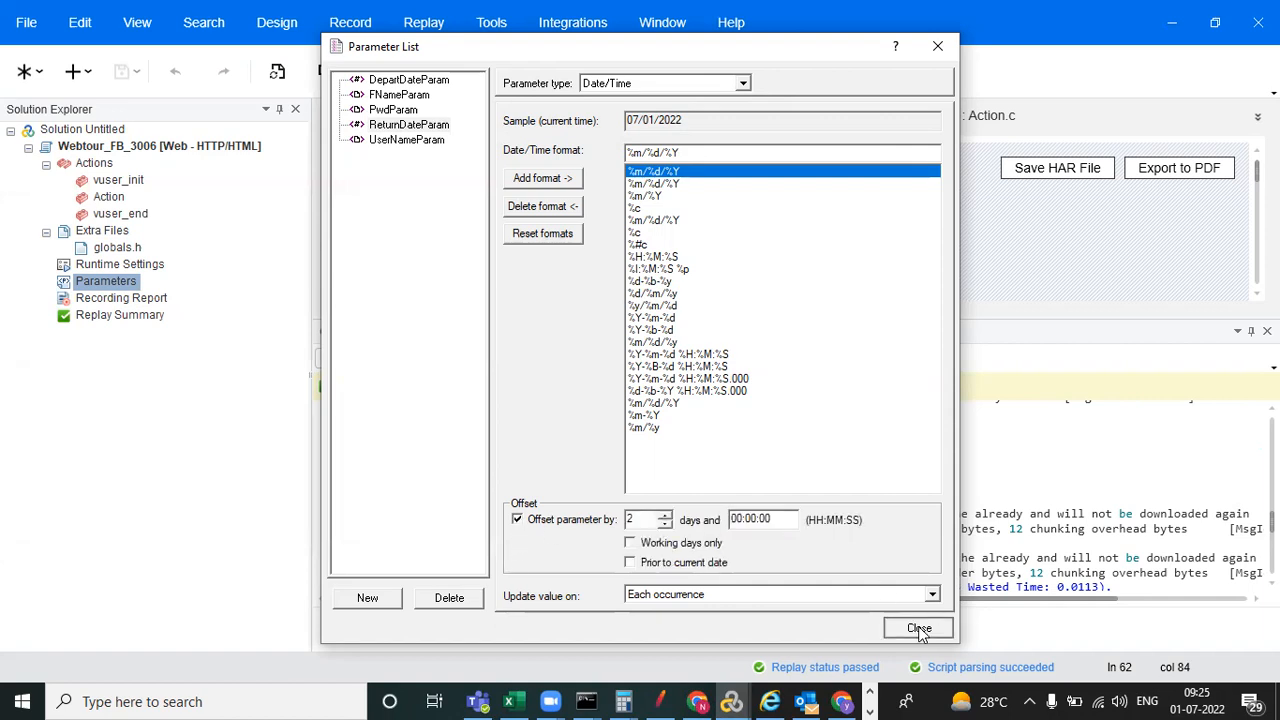
double_click(113, 283)
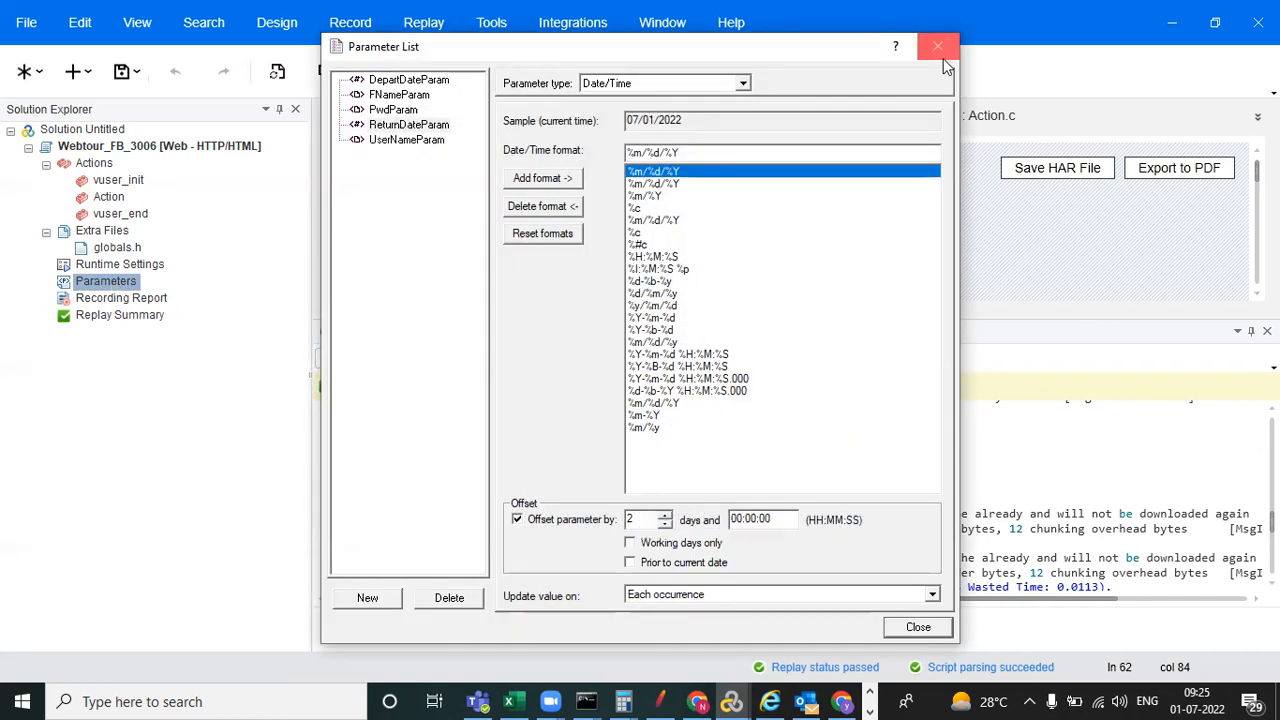
click(941, 54)
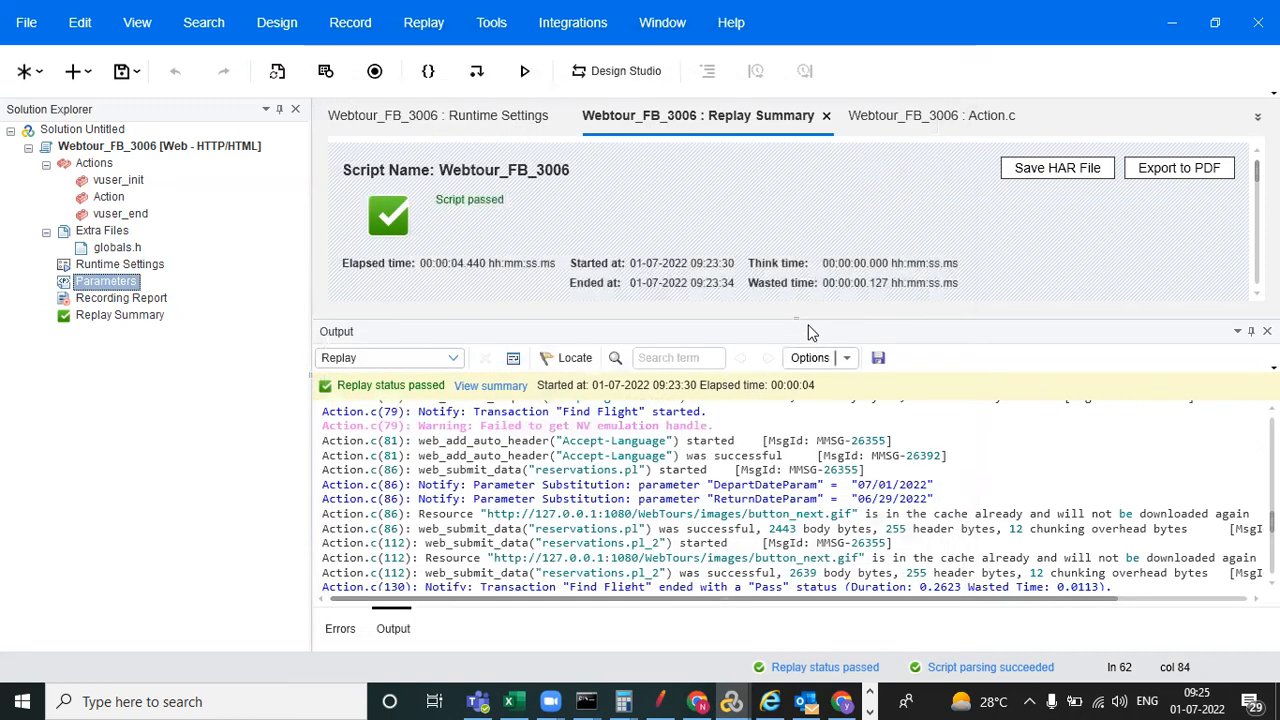
Enlarge the script area, show the parameterized departDate and returnDate lines in Action, and save the script.
drag(801, 316, 796, 430)
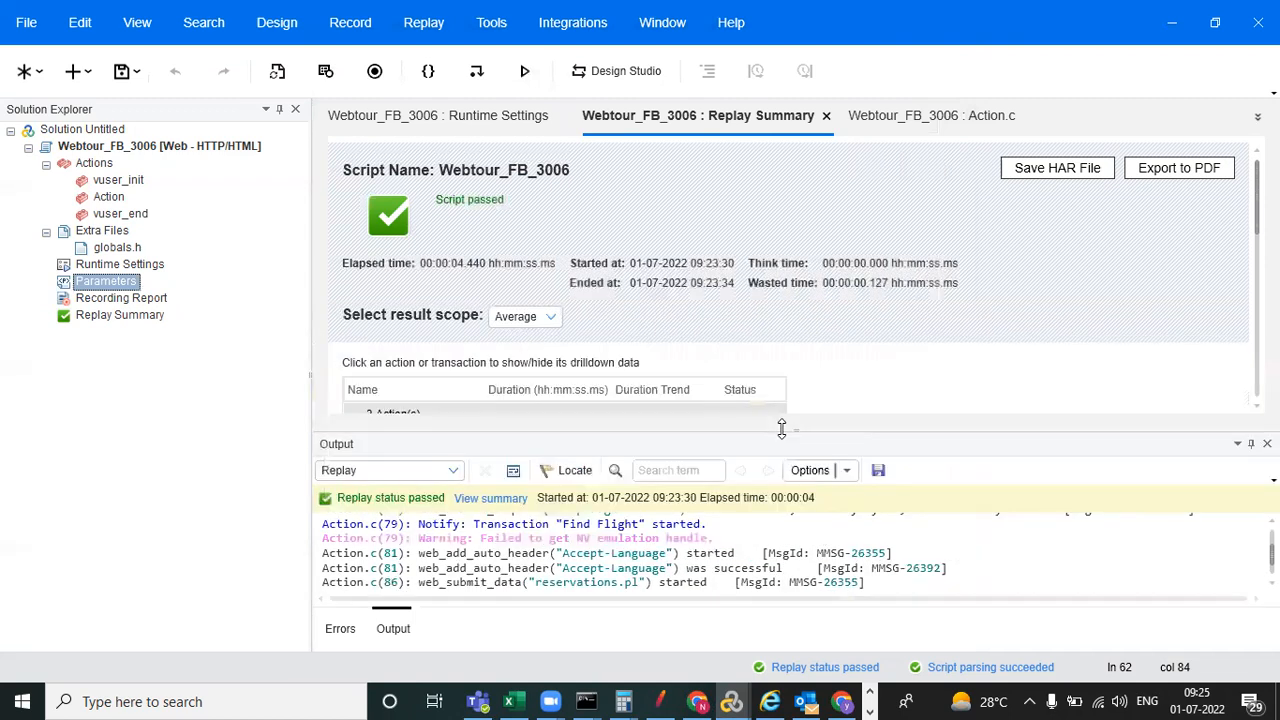
double_click(106, 198)
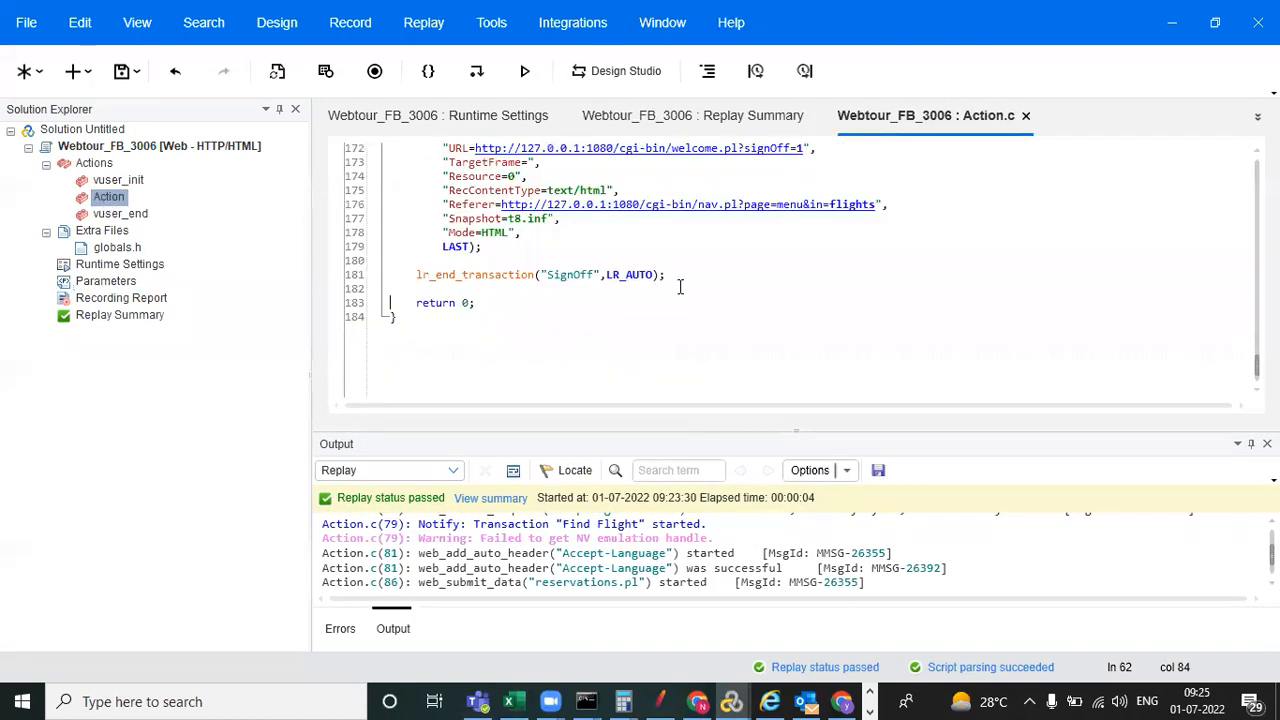
drag(1257, 366, 1257, 279)
click(121, 71)
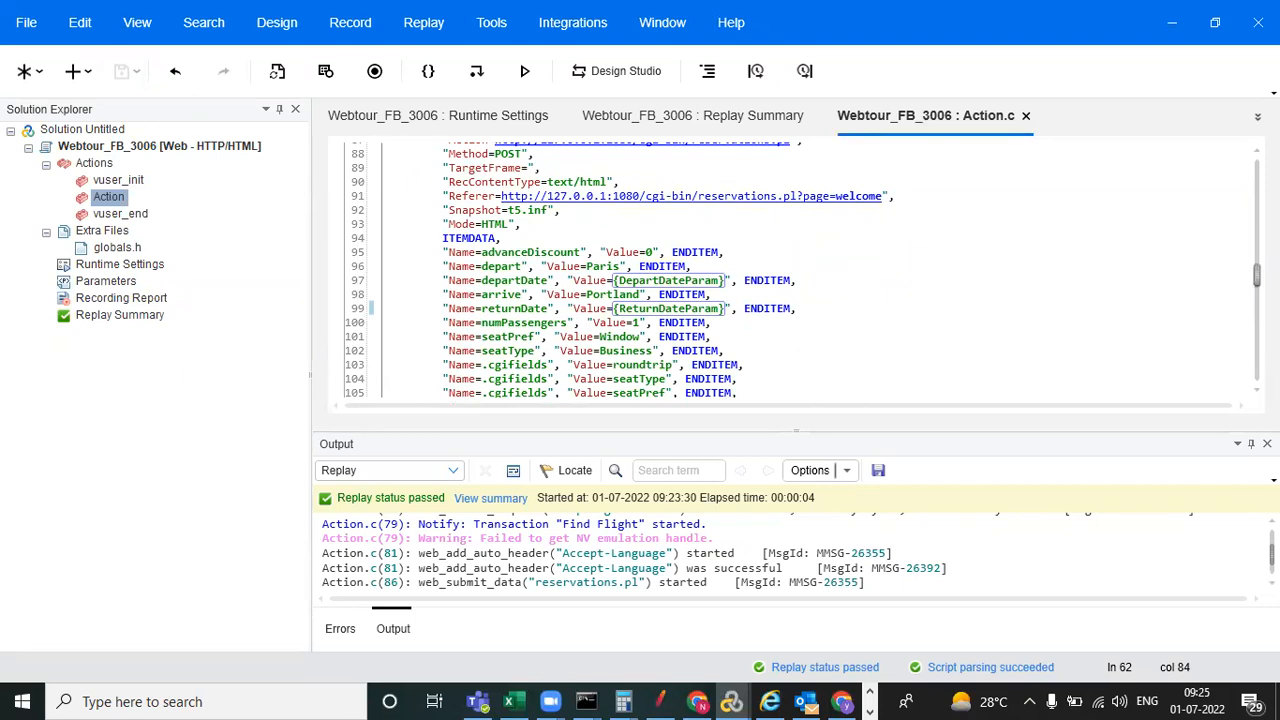
Examine UserNameParam's available parameter types, next-row selection methods and value update options in the parameter list.
double_click(123, 284)
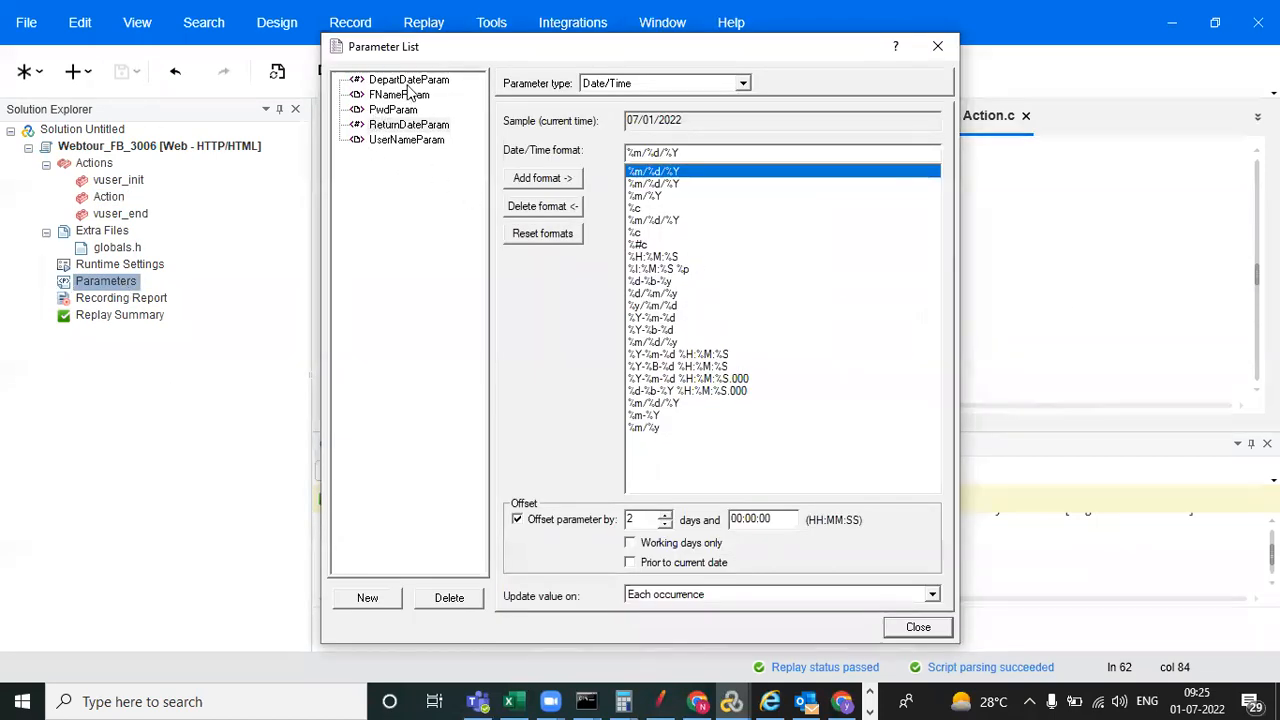
click(399, 141)
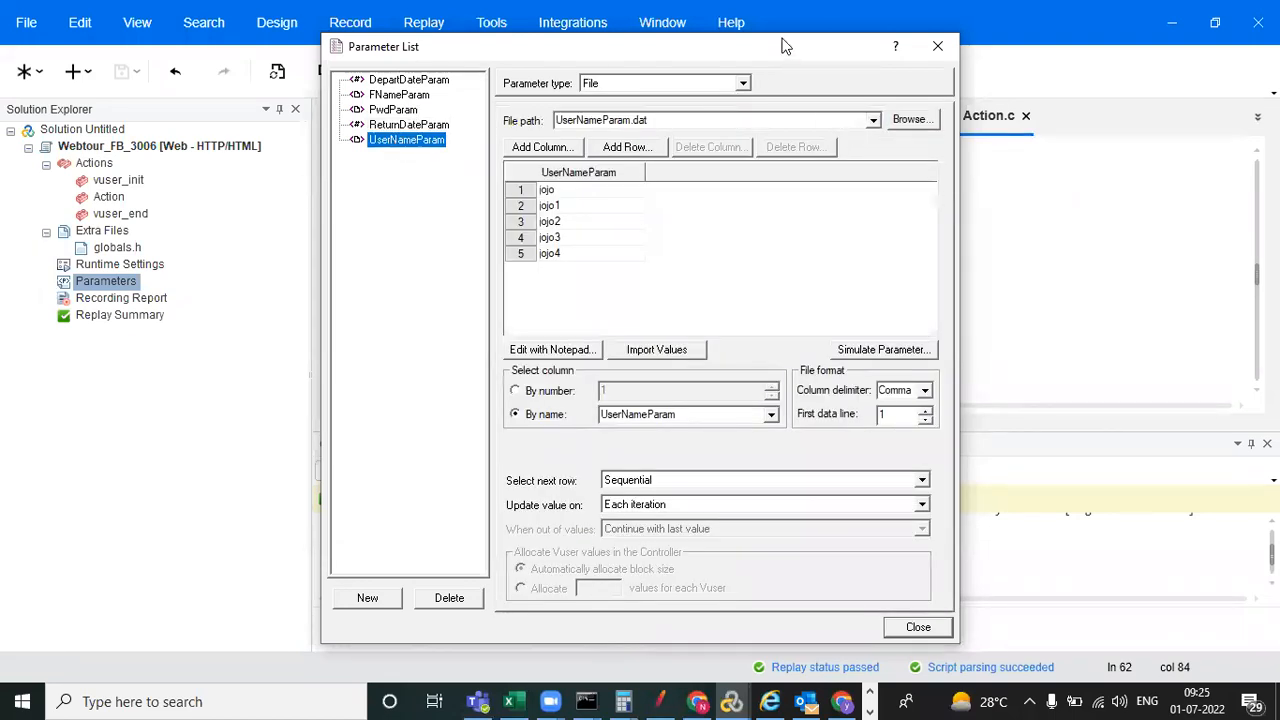
drag(785, 46, 786, 26)
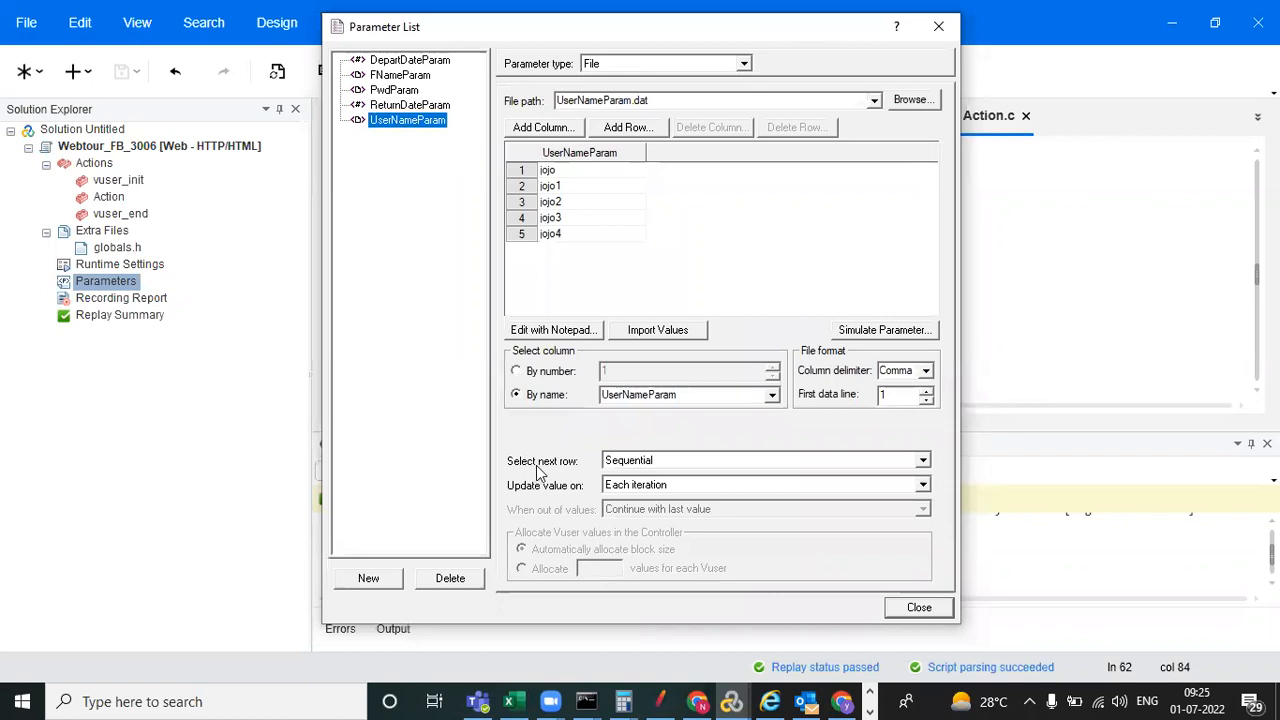
click(743, 65)
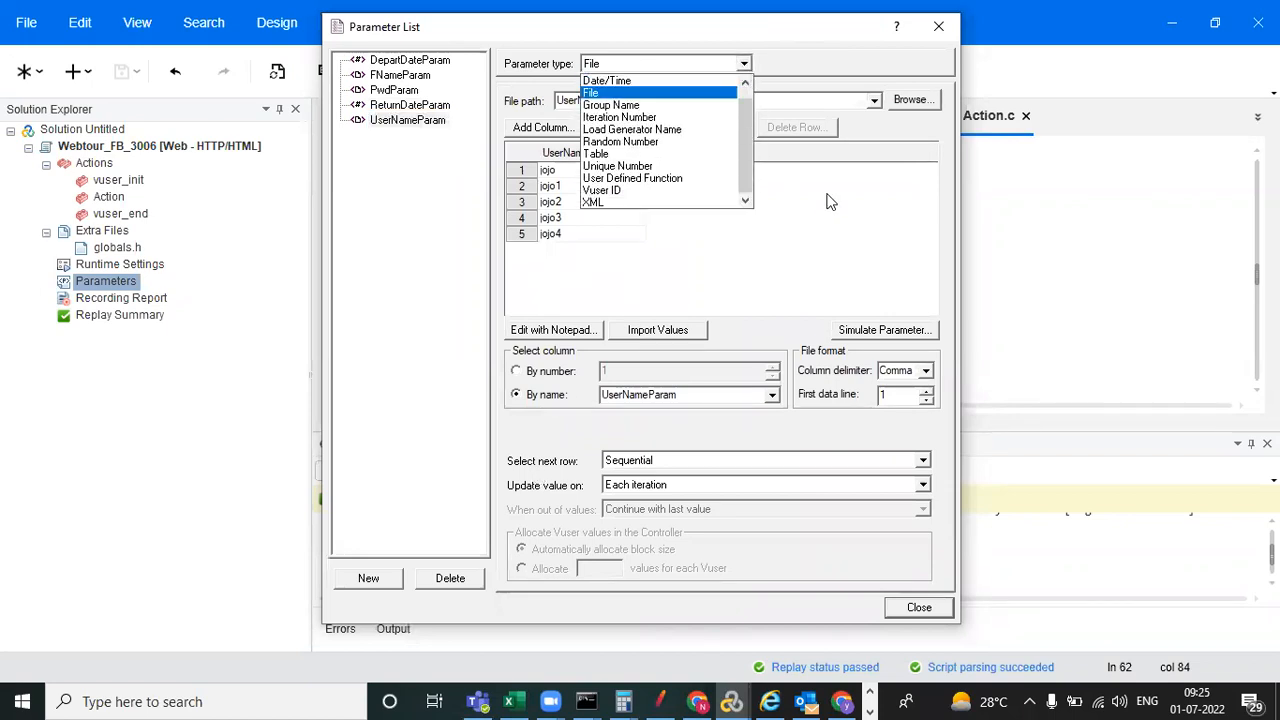
click(863, 200)
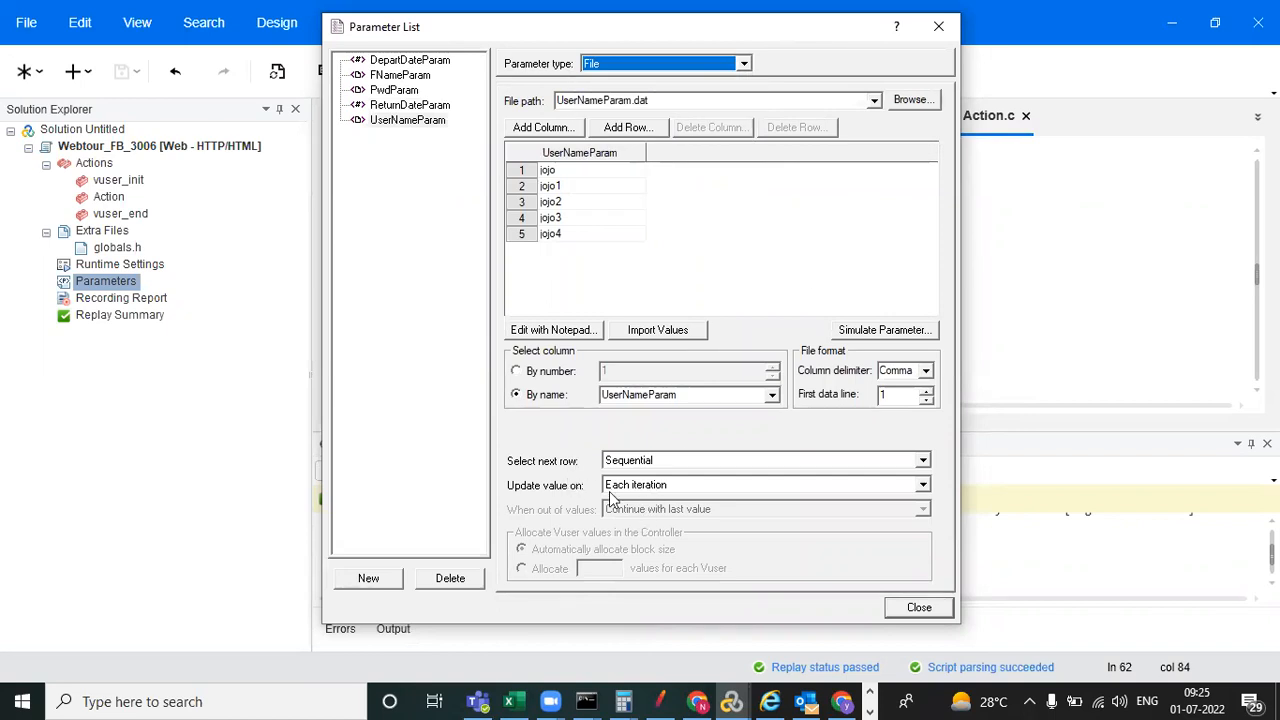
click(697, 463)
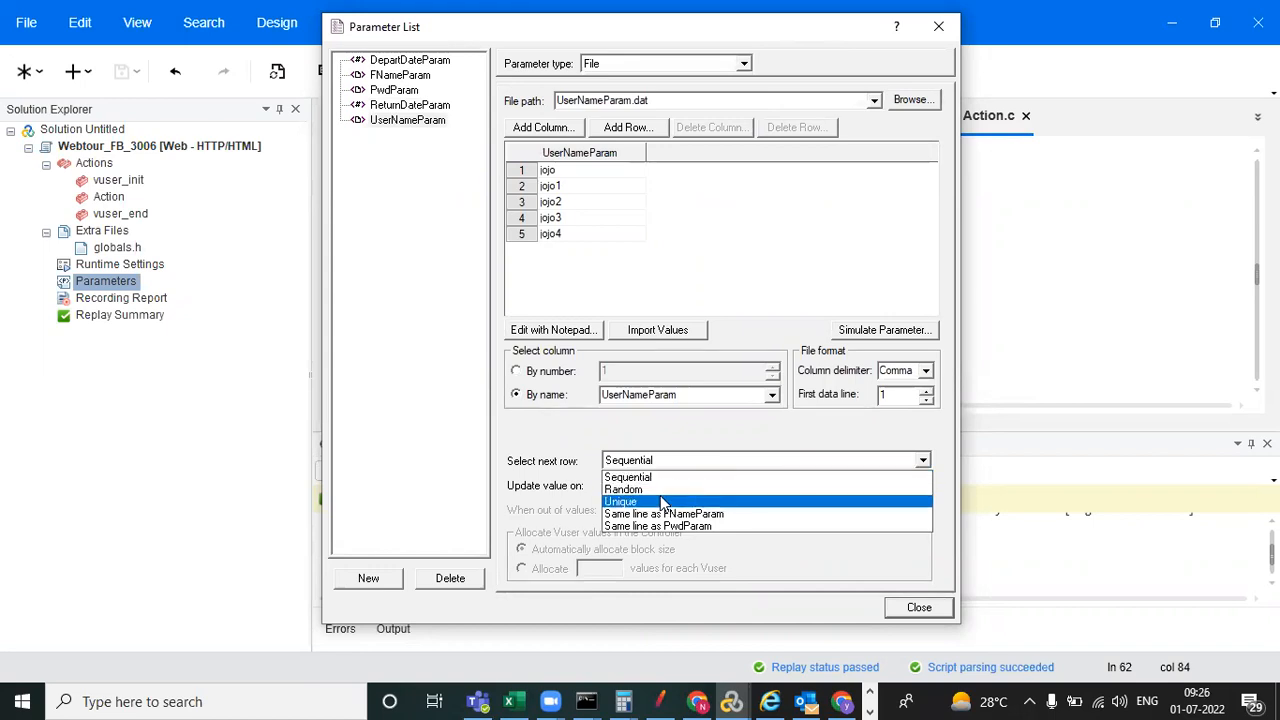
click(660, 439)
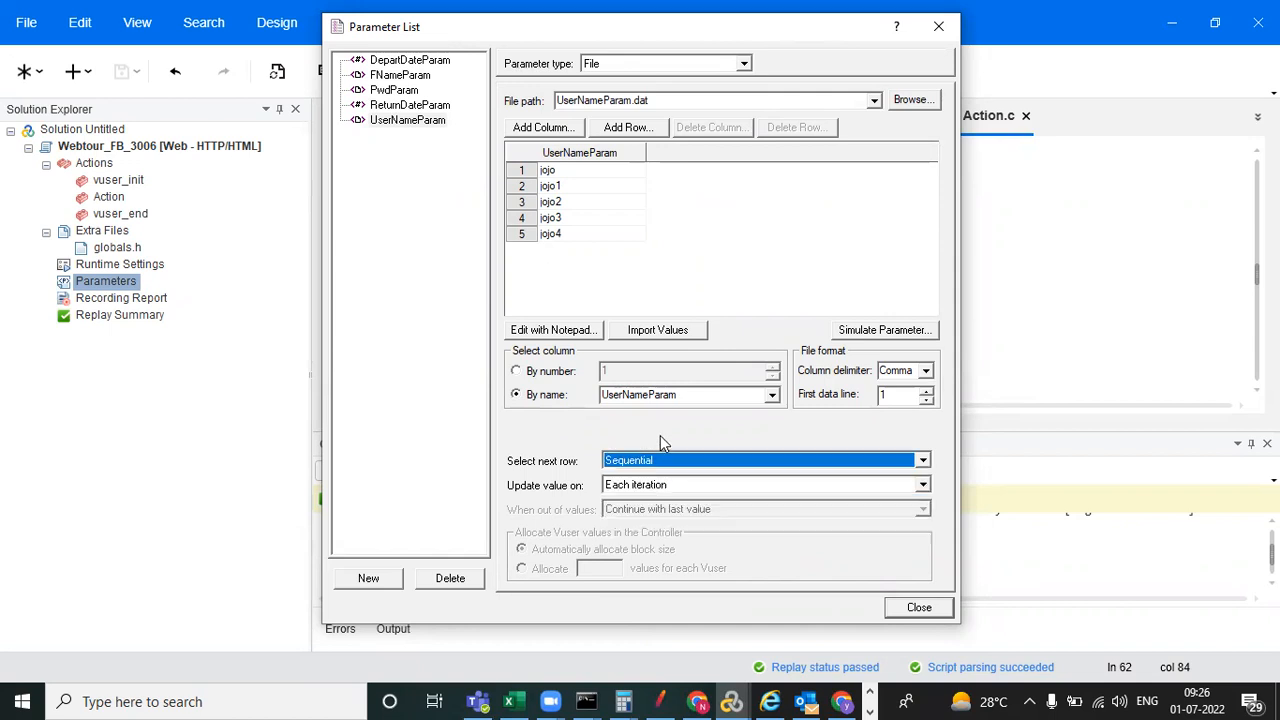
click(670, 484)
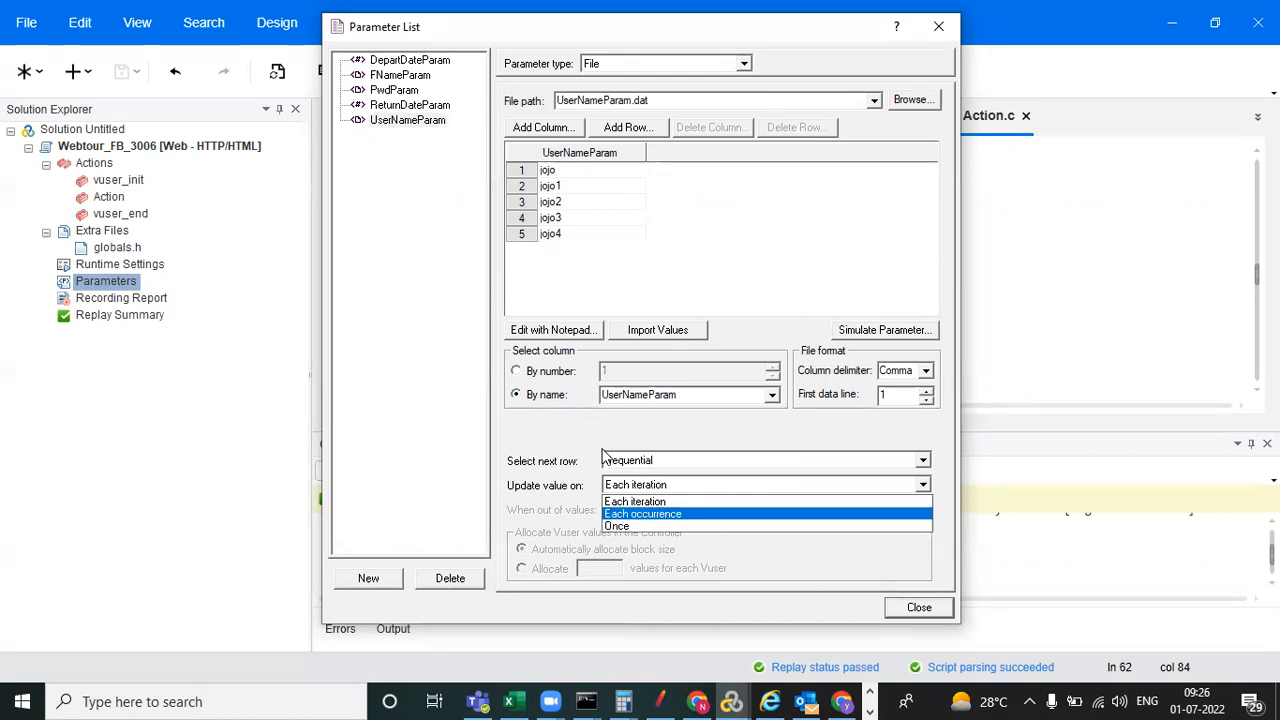
click(660, 459)
click(660, 459)
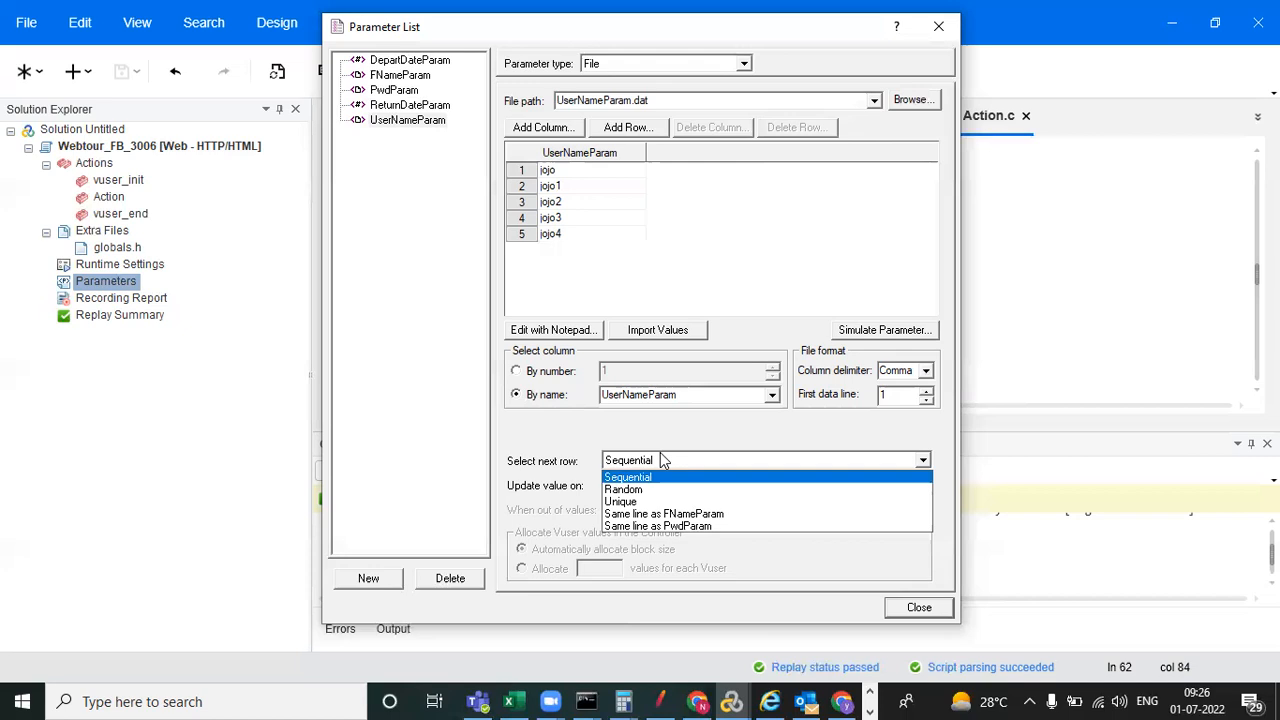
click(579, 435)
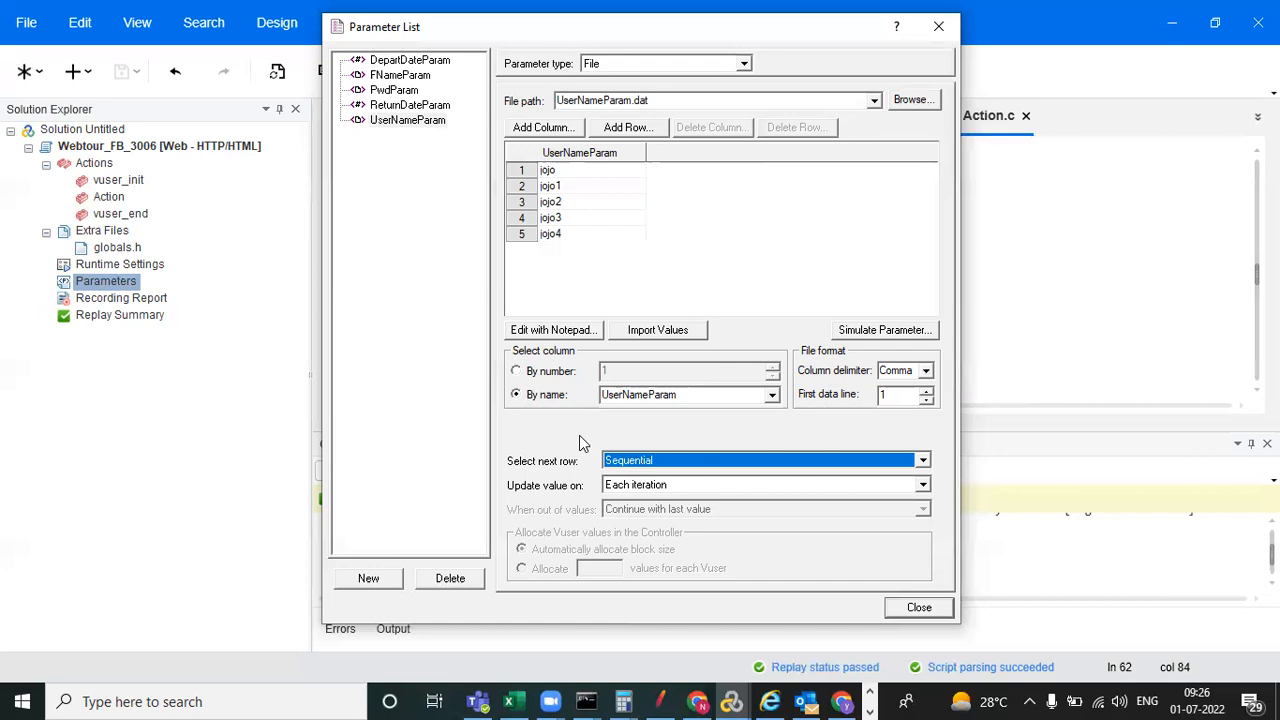
Set UserNameParam to select the next row as Unique and update its value on Each iteration.
click(683, 460)
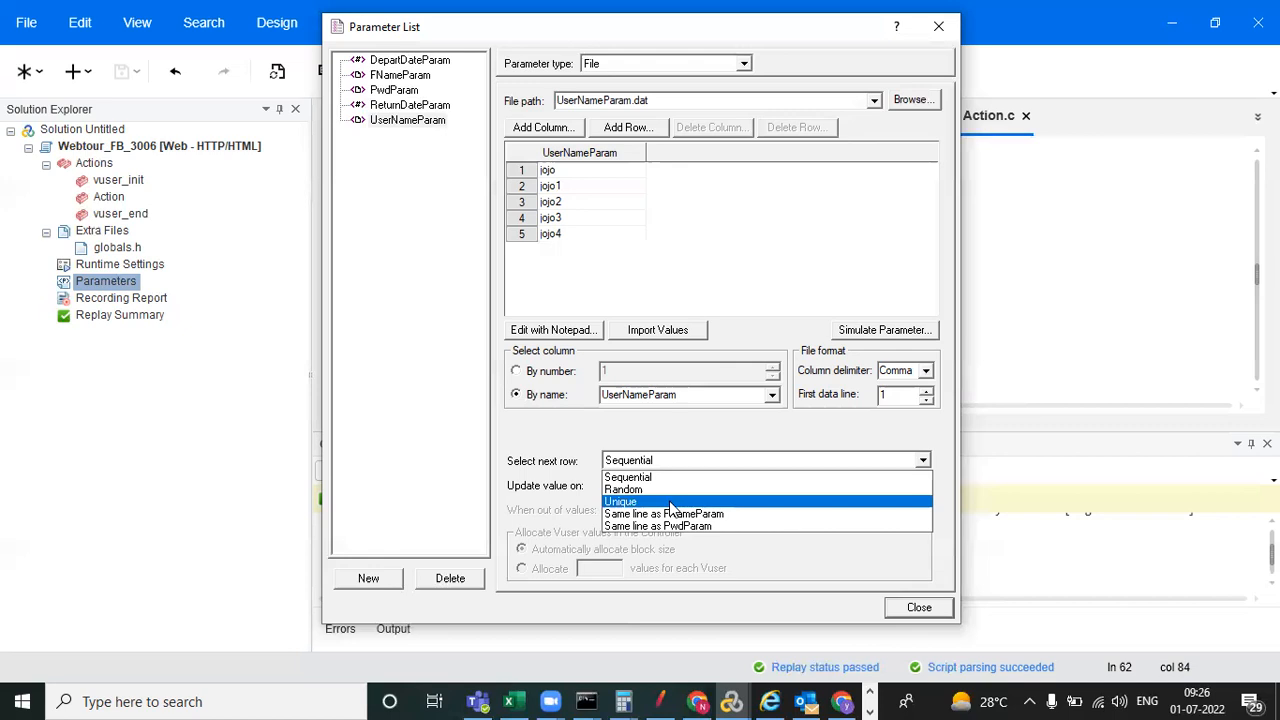
click(672, 502)
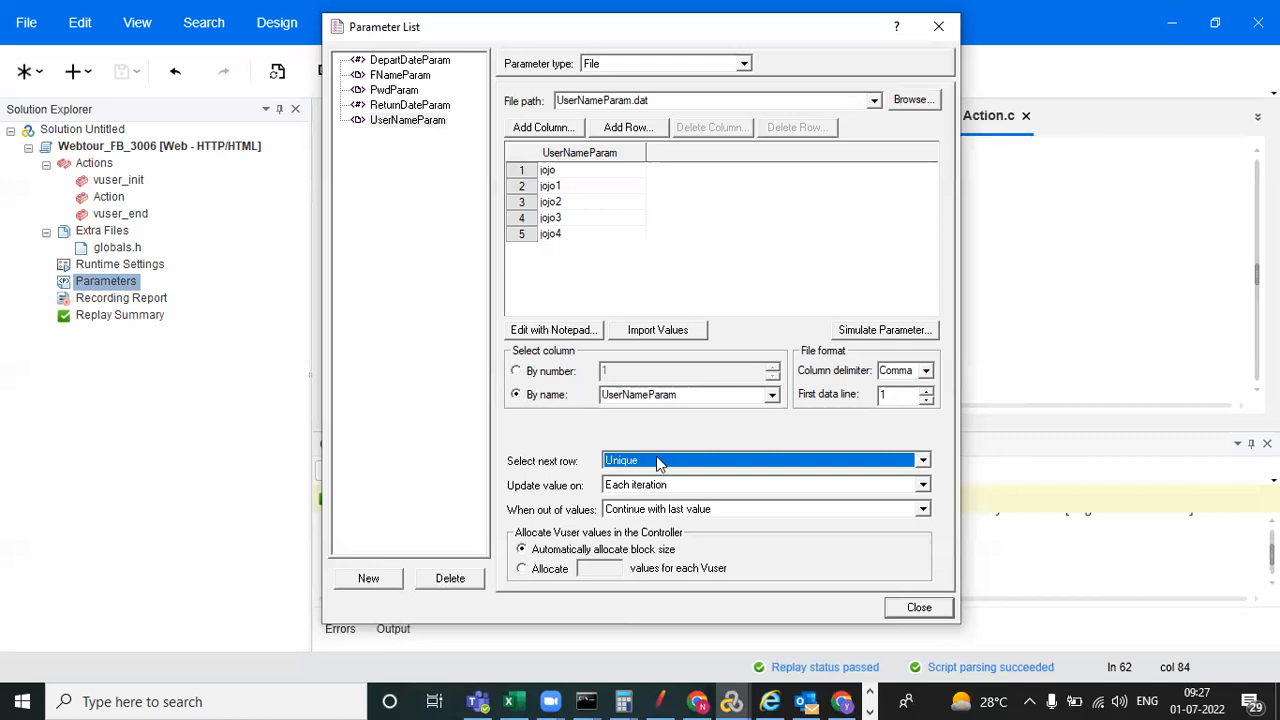
click(658, 463)
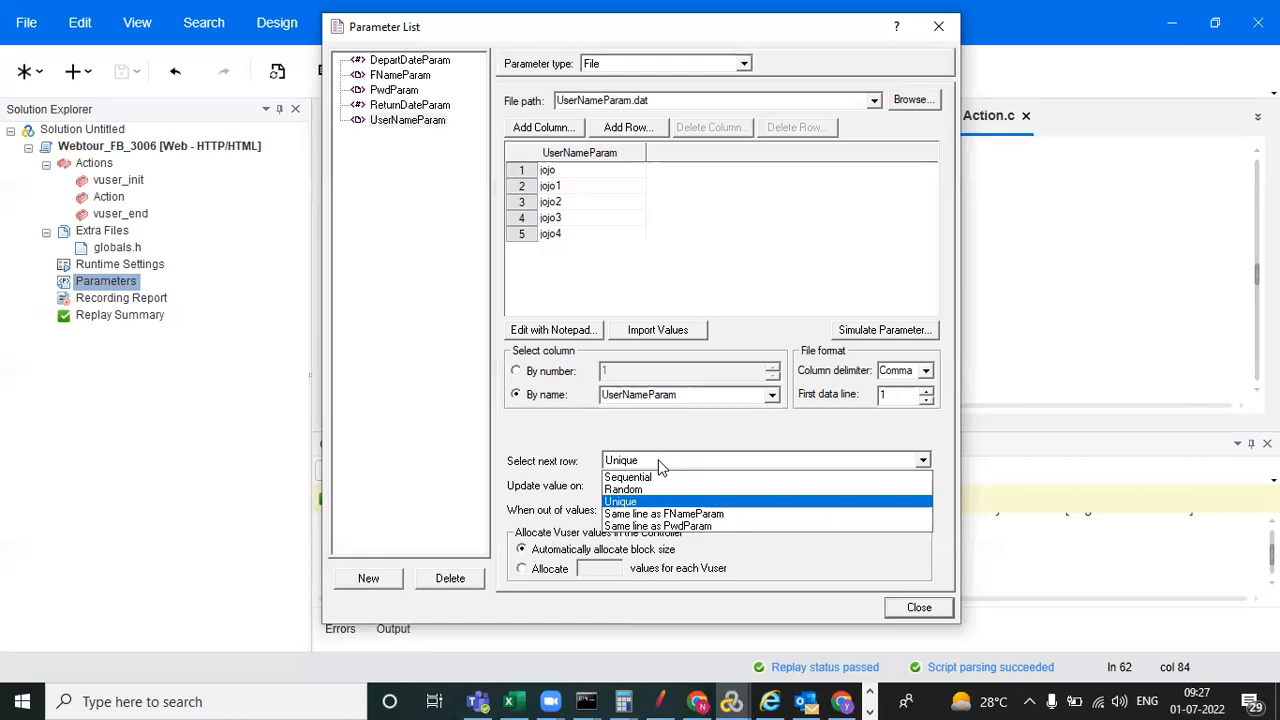
click(659, 466)
click(659, 466)
click(661, 463)
click(679, 490)
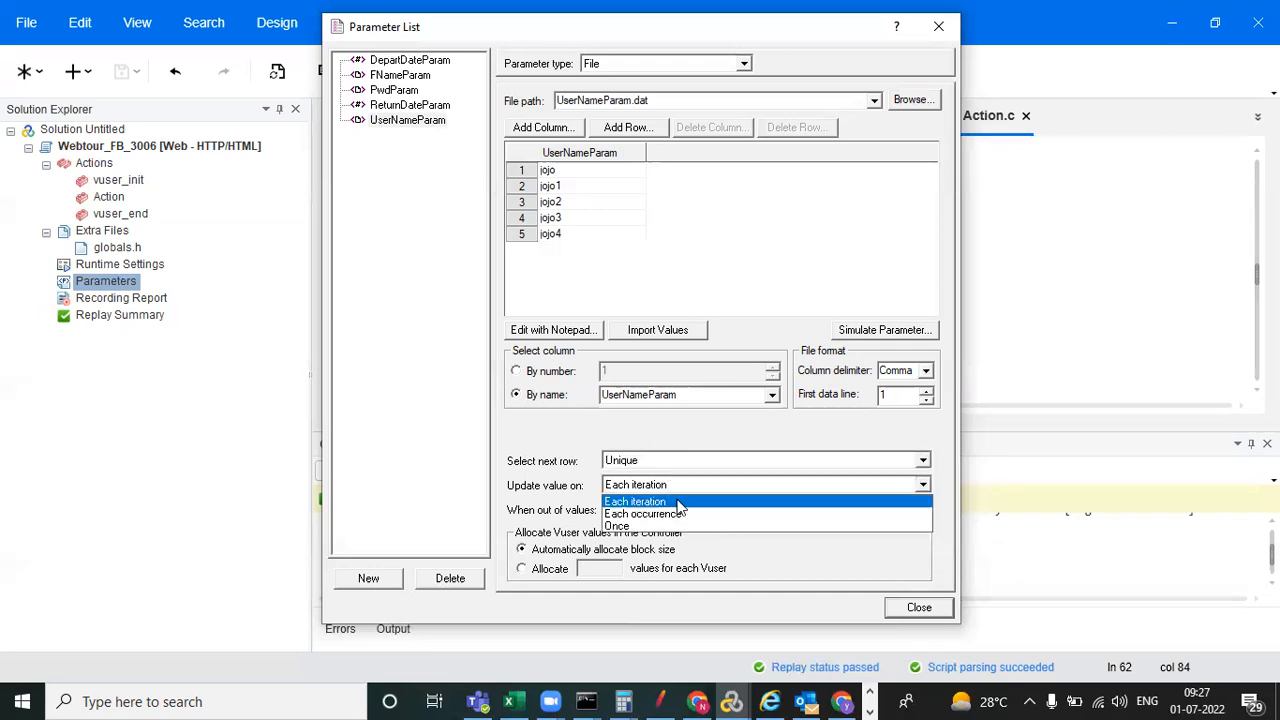
click(678, 503)
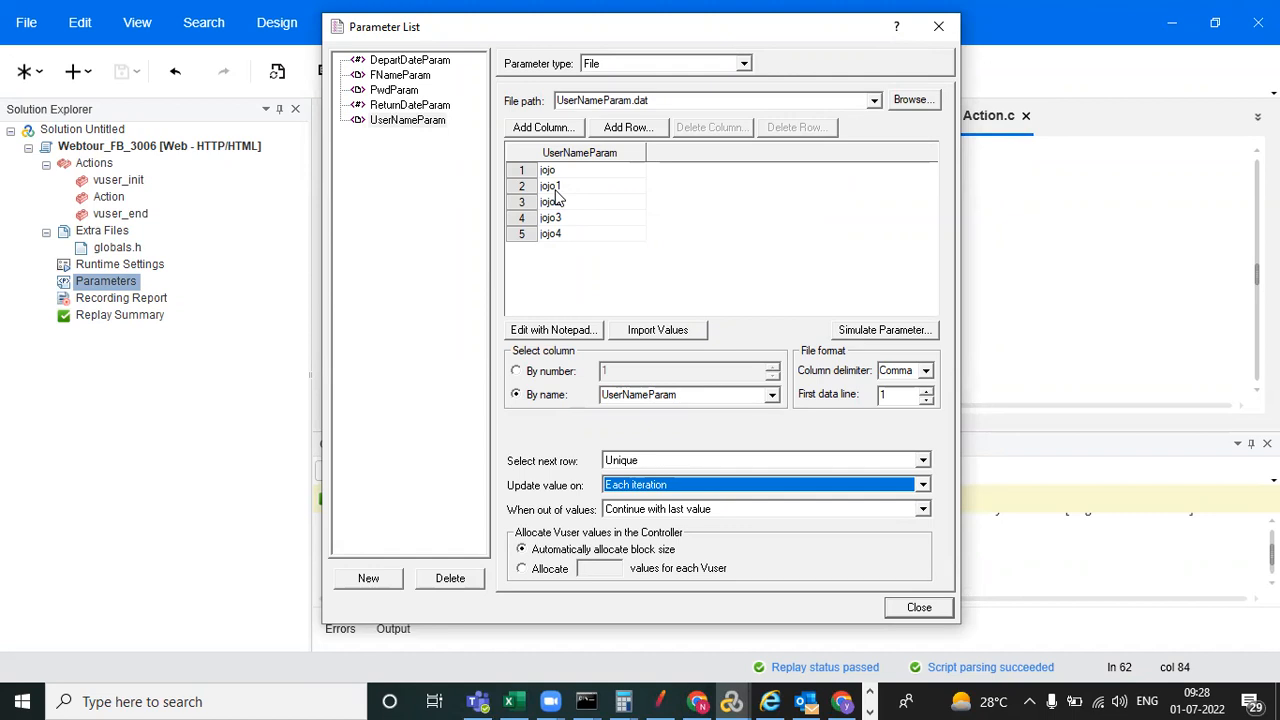
Set UserNameParam's value update to Each occurrence, and change it to Once with Unique row selection.
click(668, 486)
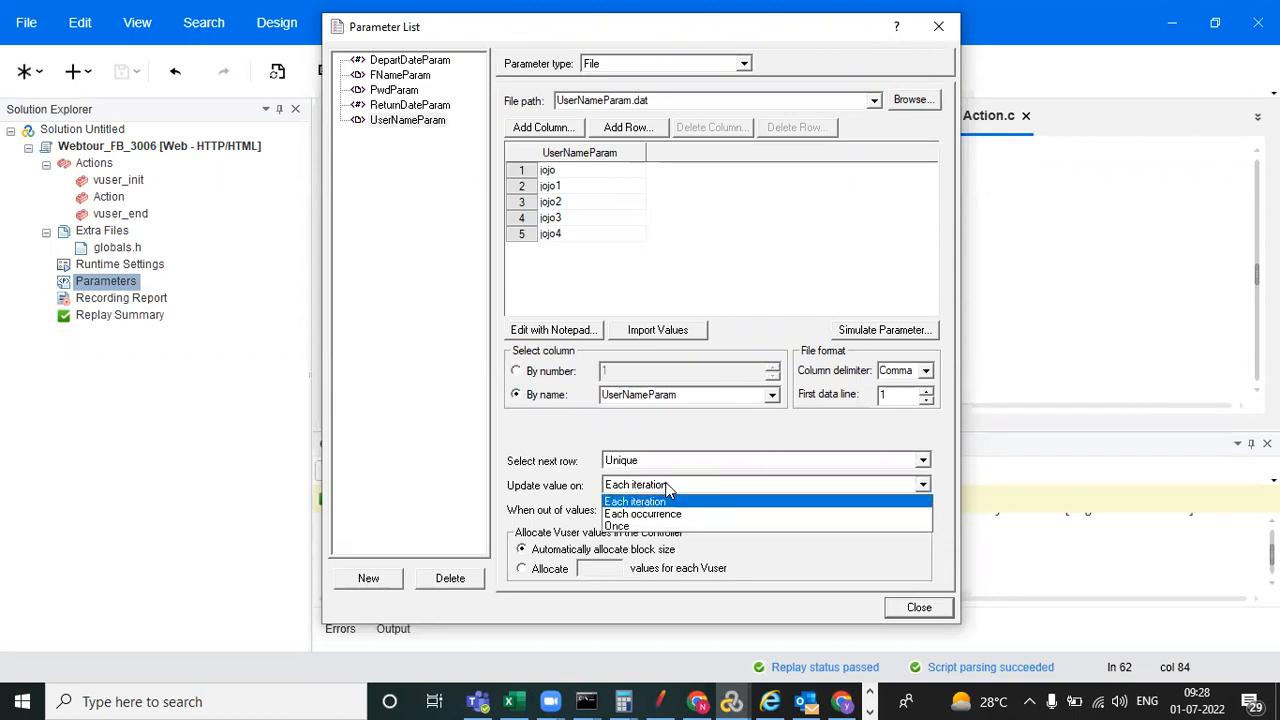
click(665, 516)
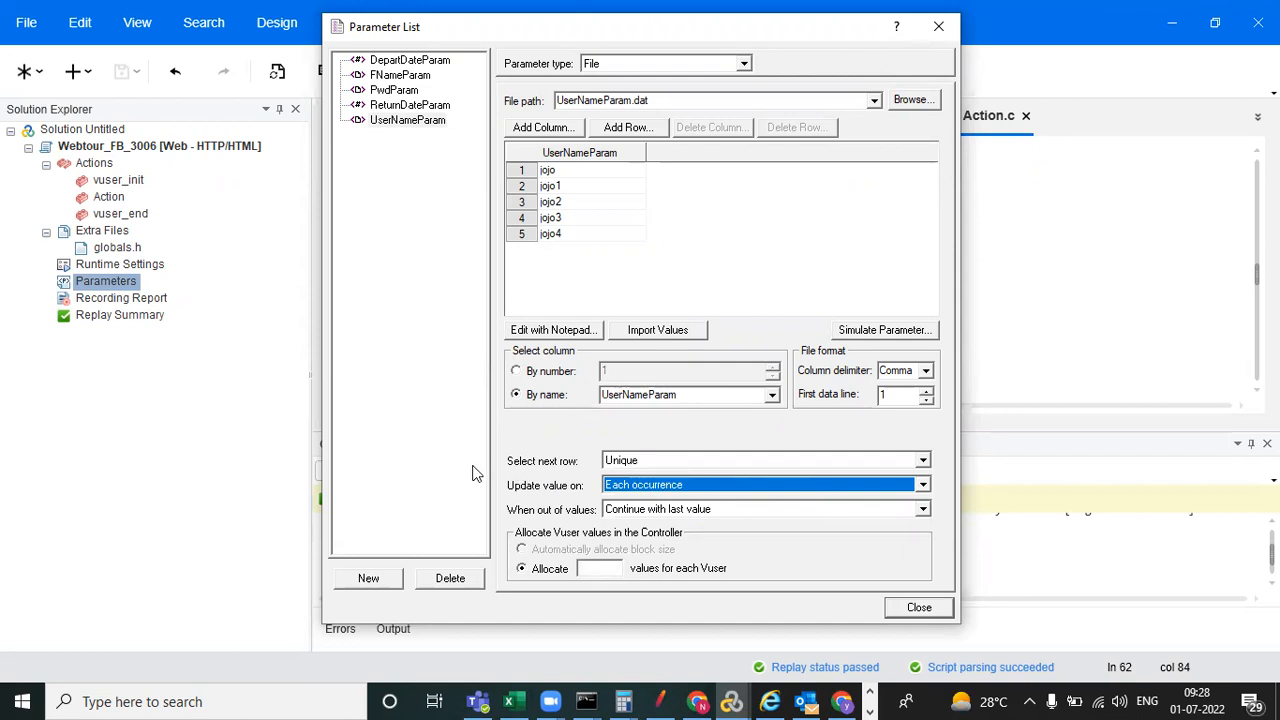
click(712, 486)
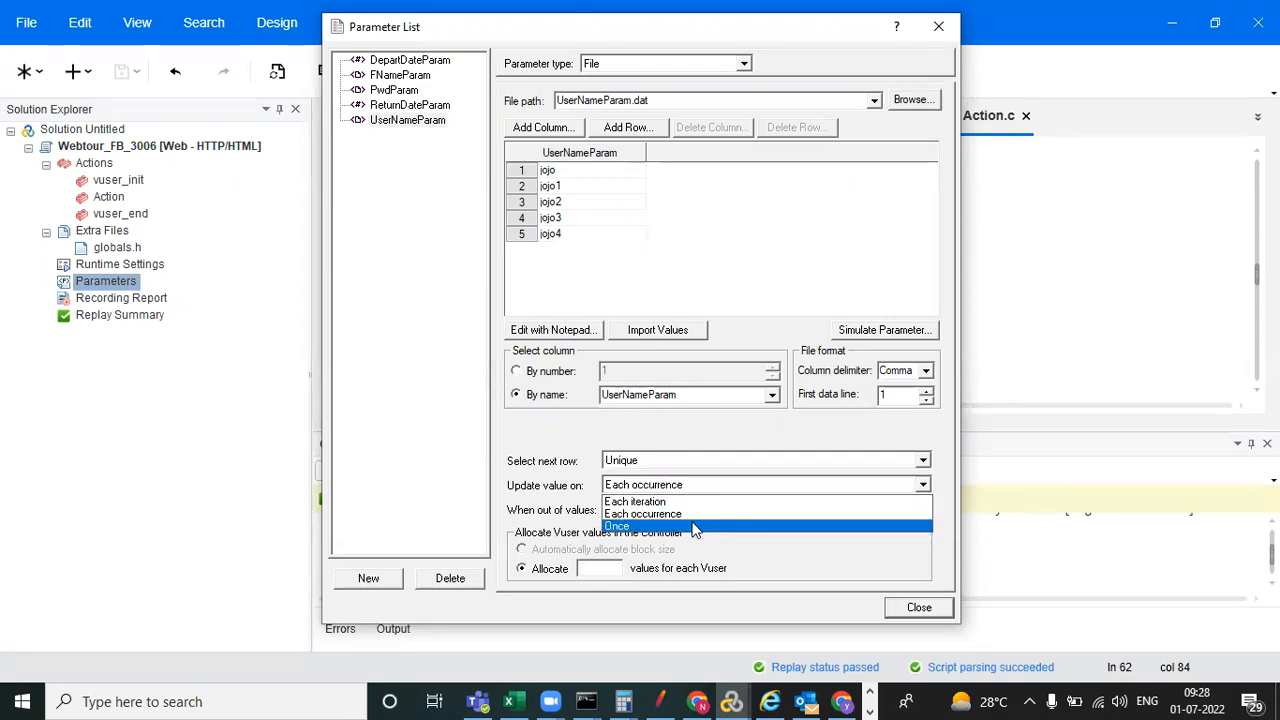
click(697, 526)
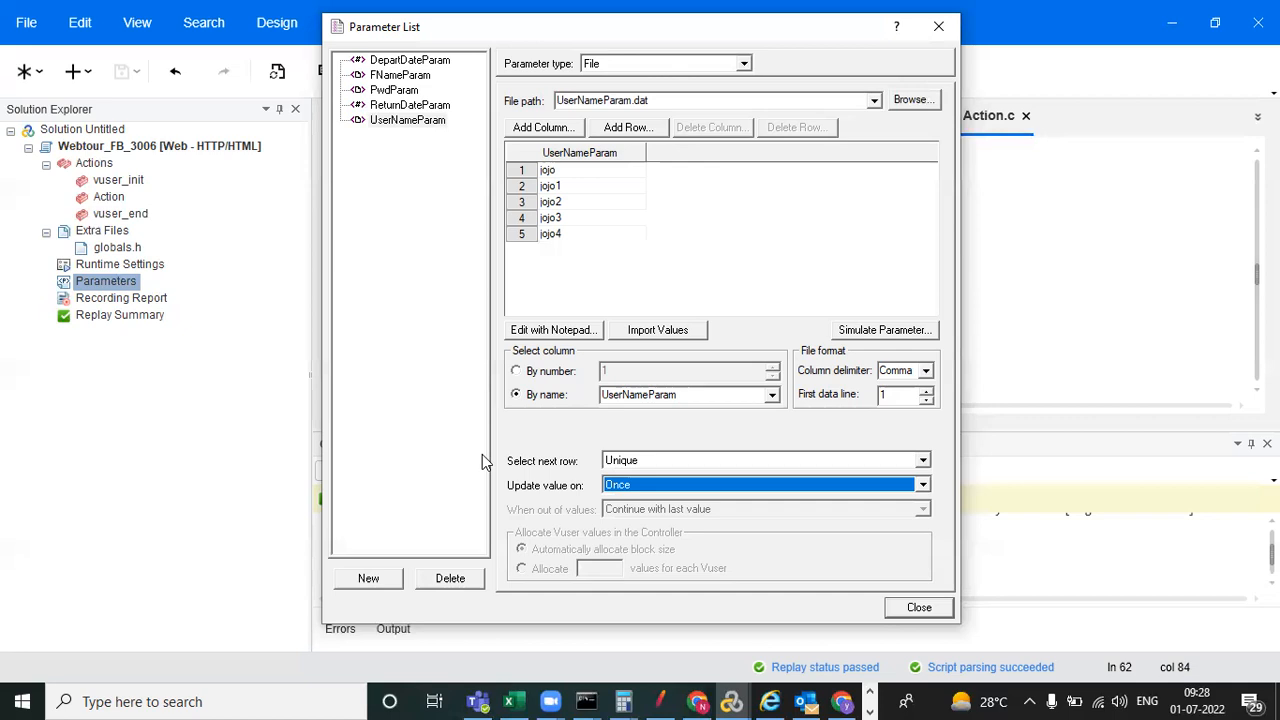
Set UserNameParam to select the next row as Sequential and update its value on Each iteration.
click(684, 460)
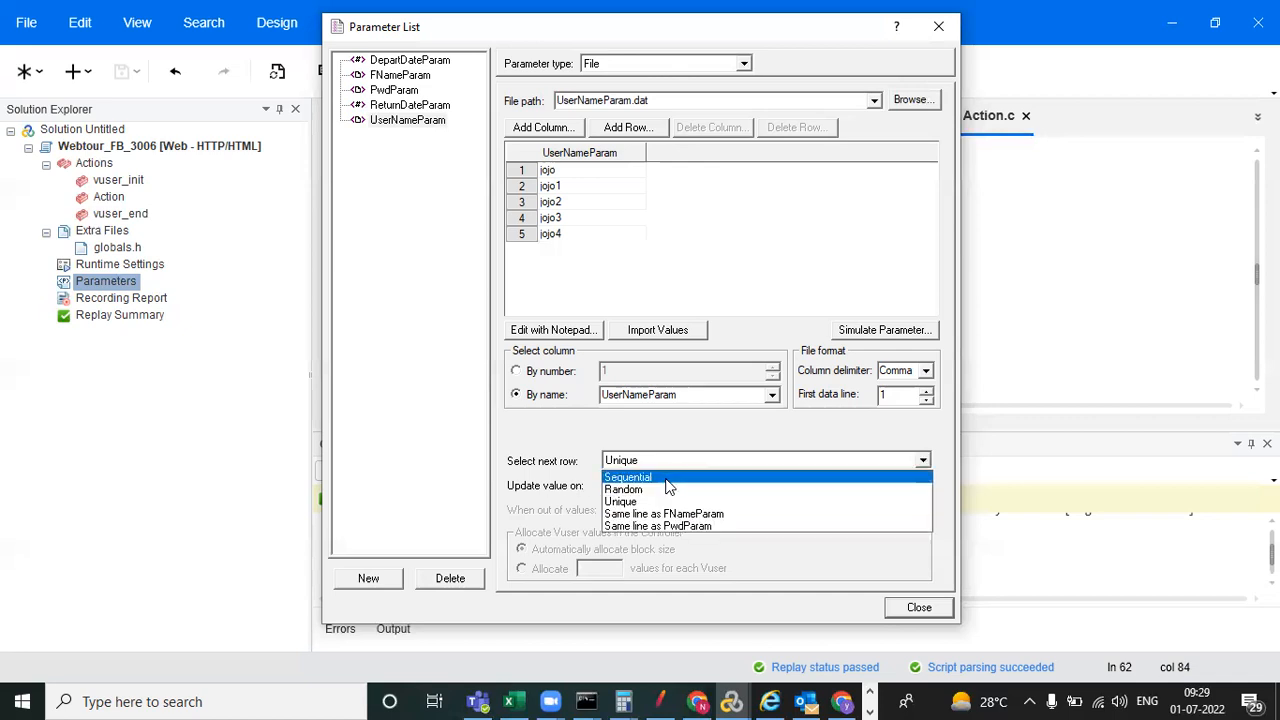
click(666, 479)
click(666, 486)
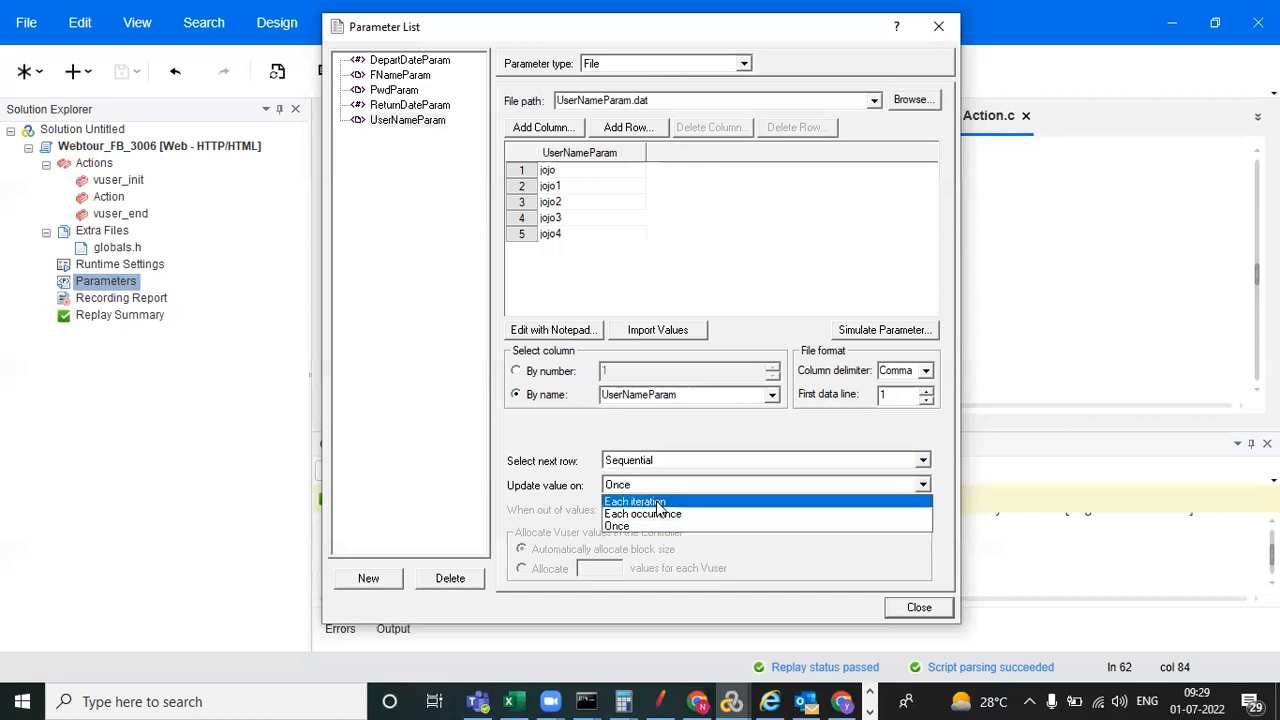
click(658, 502)
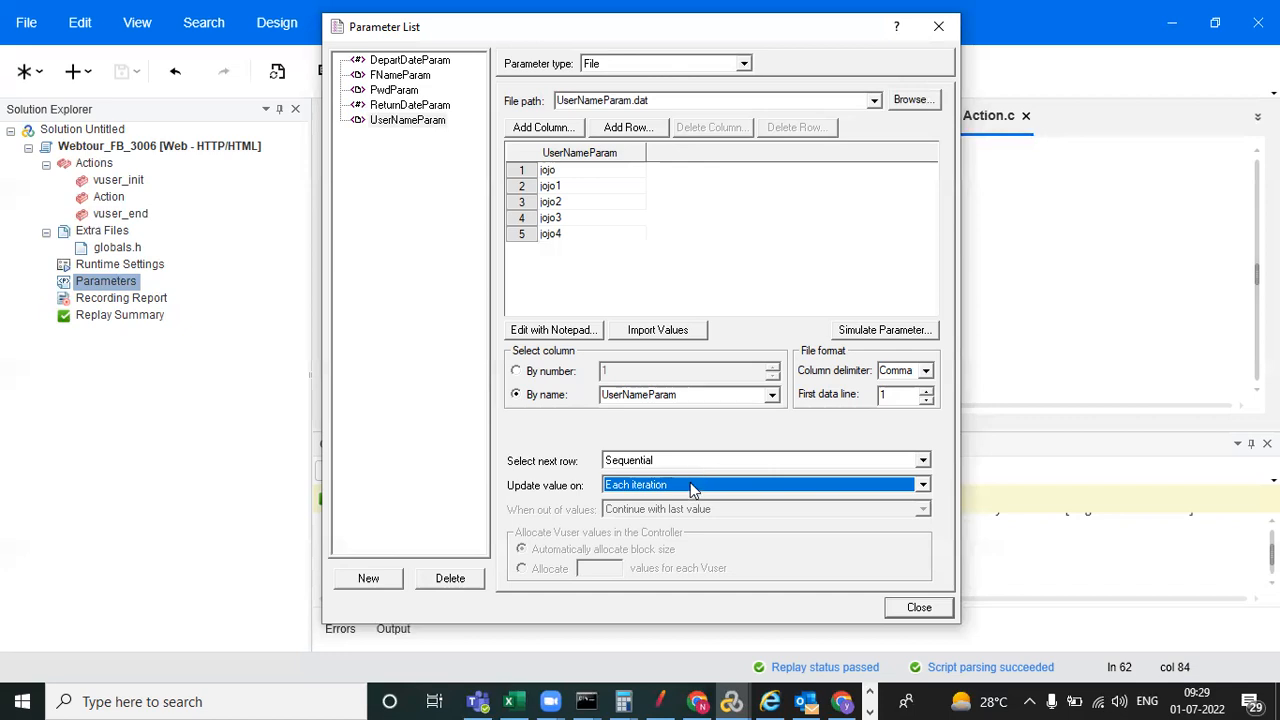
Switch to Paint with a maximized window and enlarge the blank canvas to about 875 × 517 px.
click(205, 700)
text(Paint)
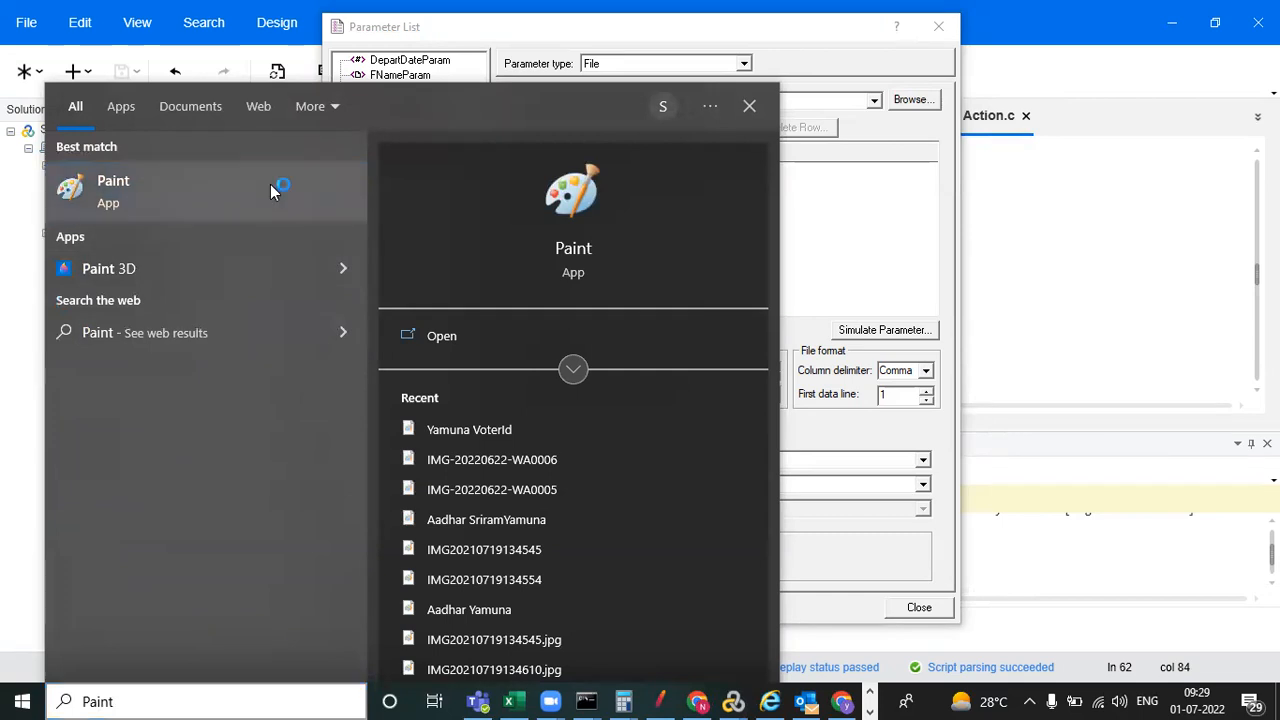
click(270, 184)
click(937, 64)
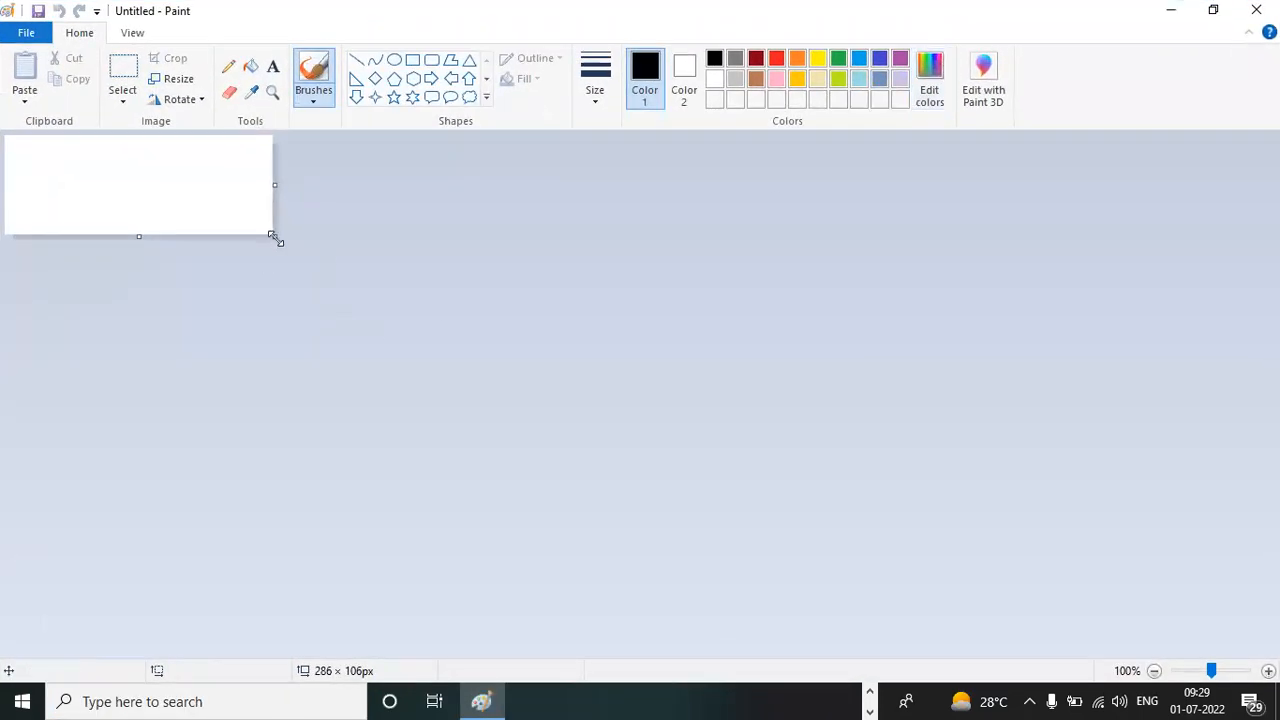
drag(275, 237, 826, 621)
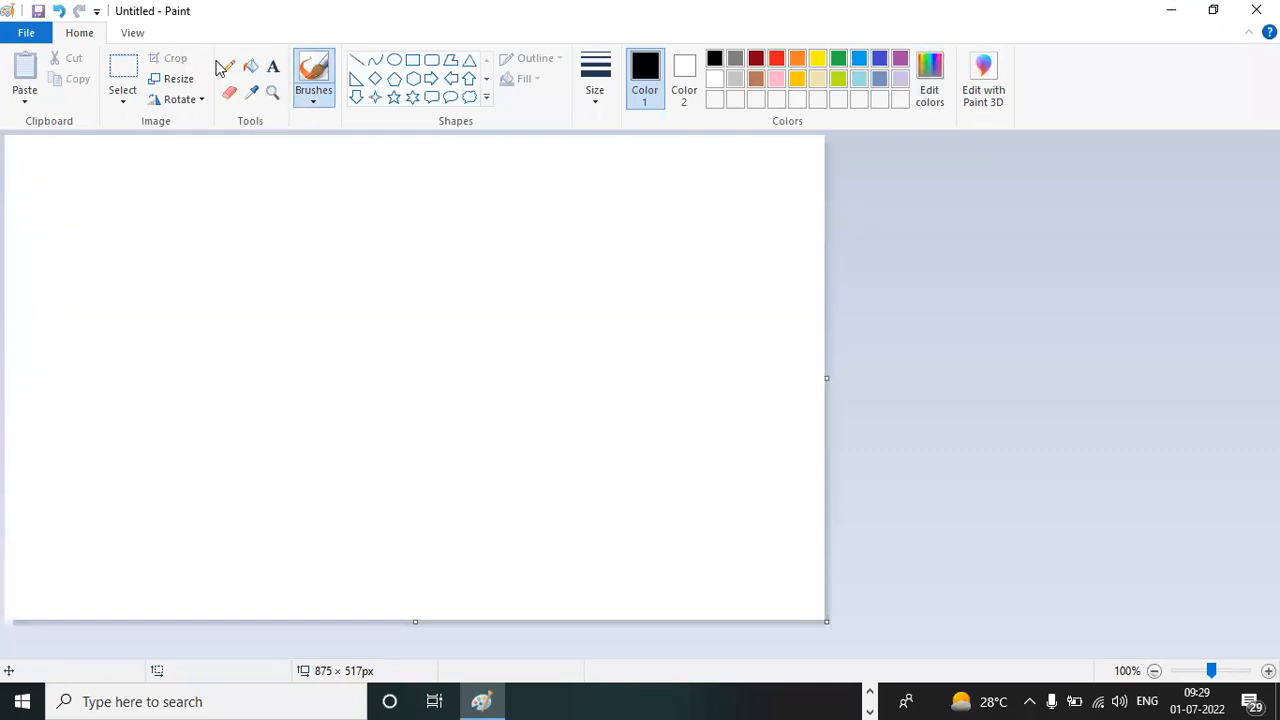
Add the text "Sequential Each Iteration" as a title near the top of the canvas.
click(273, 67)
drag(198, 179, 477, 227)
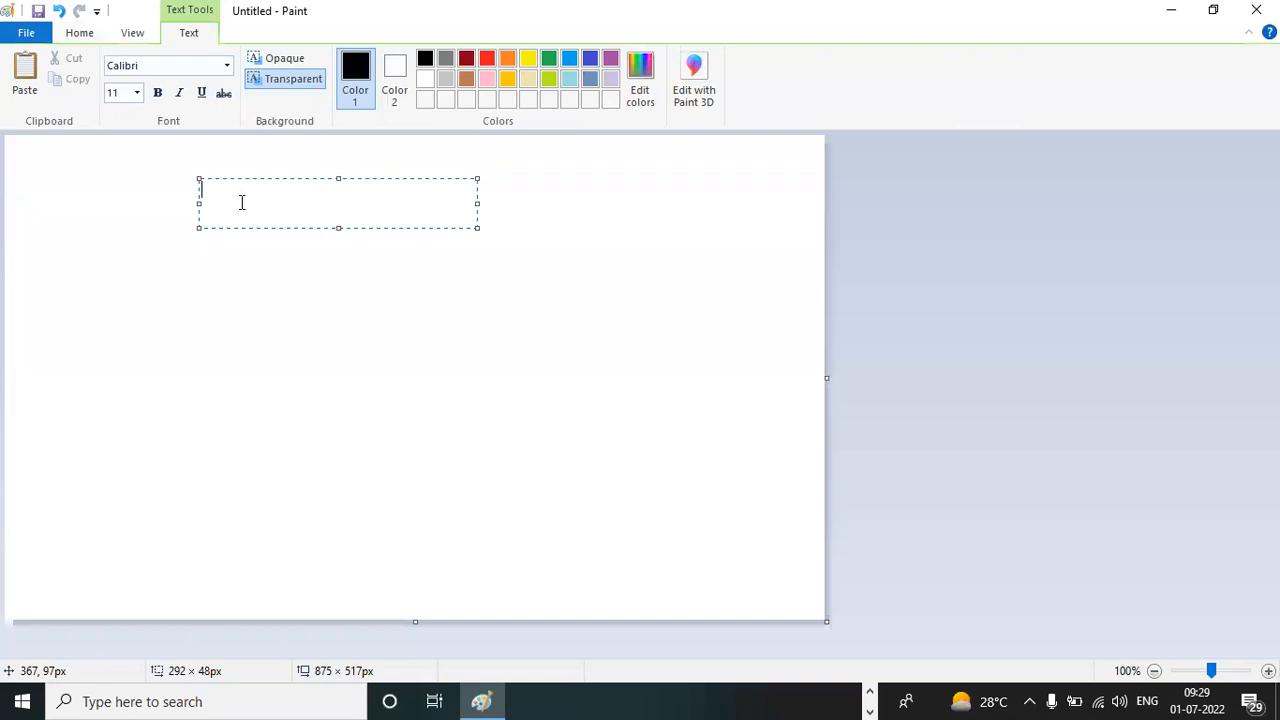
text(Sequential Each Iteration)
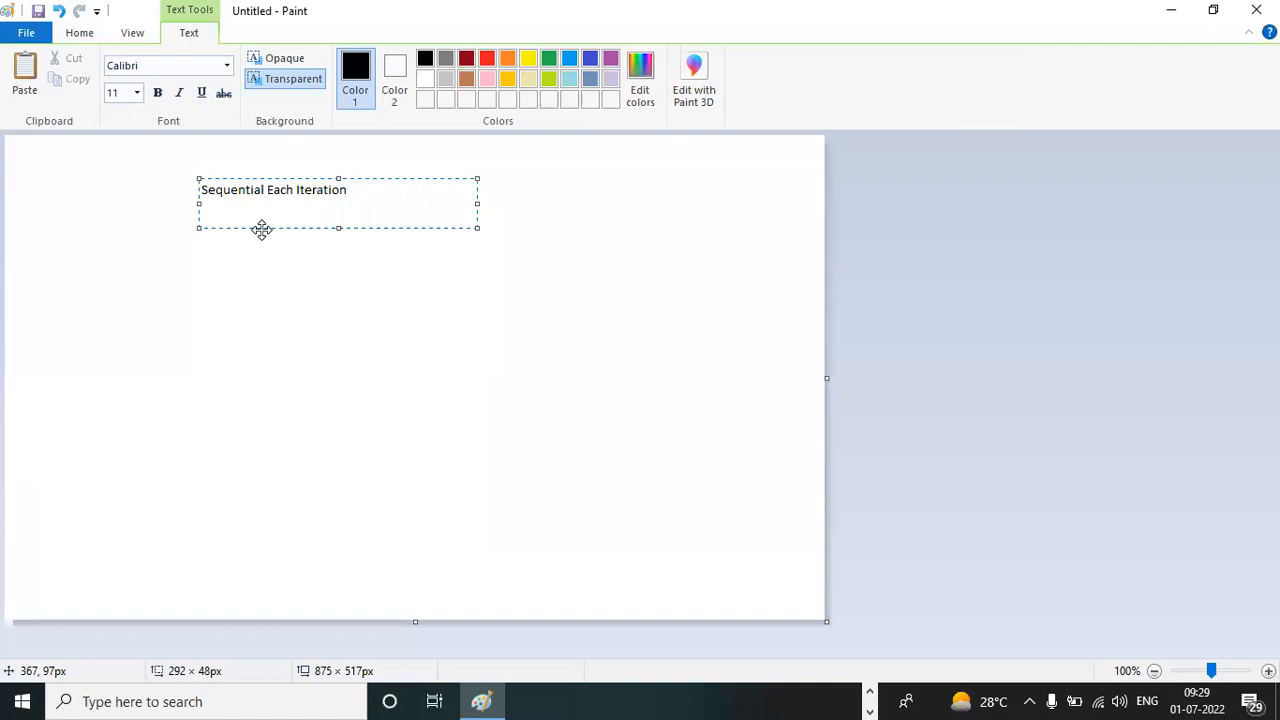
click(348, 296)
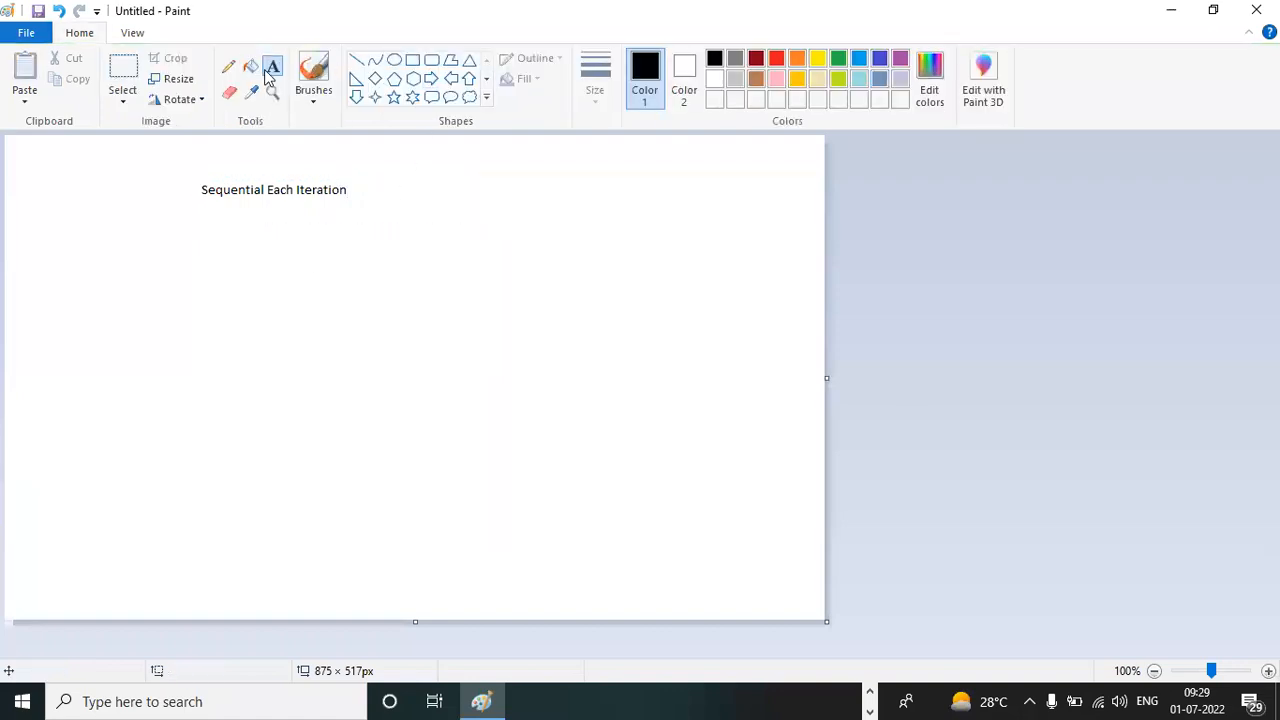
Draw a U column with 1 to 4 and a P column with a to d below the title using the Pencil.
click(229, 68)
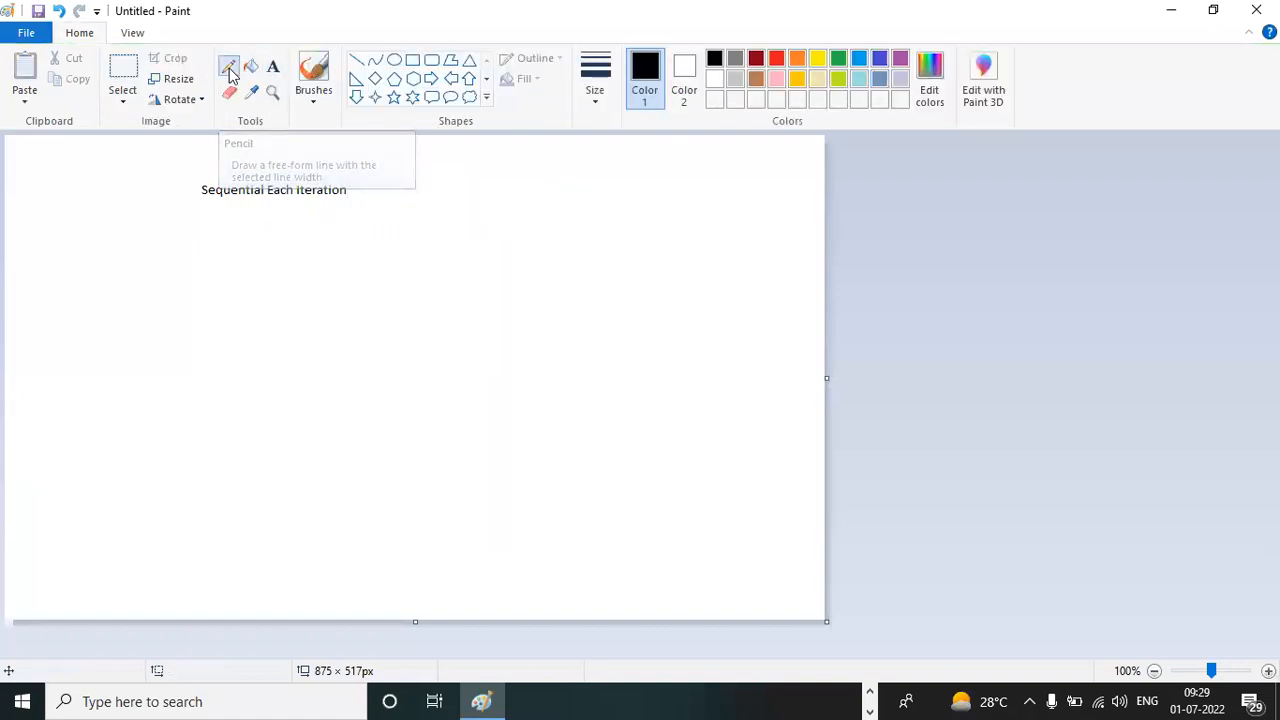
mouse_move(191, 237)
mouse_down()
mouse_move(198, 262)
mouse_move(209, 247)
mouse_up()
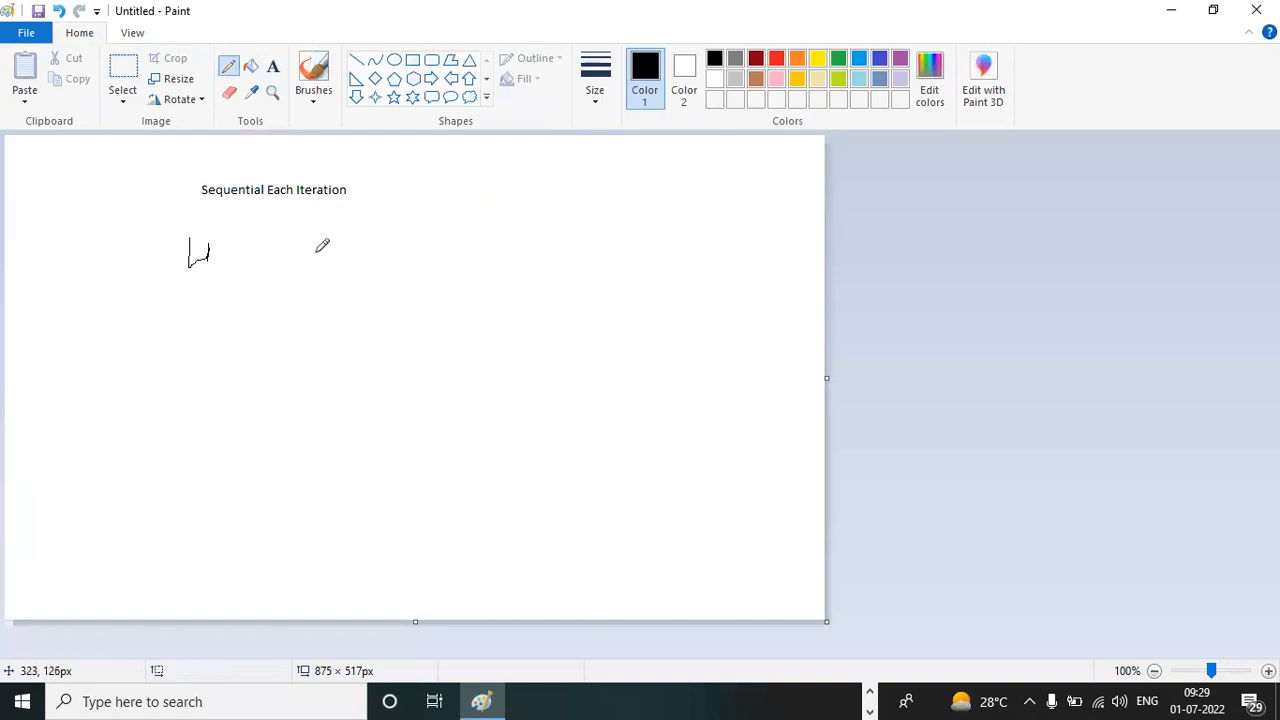
mouse_move(324, 241)
mouse_down()
mouse_move(358, 222)
mouse_move(328, 247)
mouse_up()
mouse_move(189, 303)
mouse_down()
mouse_move(199, 344)
mouse_move(179, 386)
mouse_move(208, 380)
mouse_move(170, 427)
mouse_move(200, 429)
mouse_move(175, 458)
mouse_move(170, 546)
mouse_move(227, 514)
mouse_move(218, 569)
mouse_up()
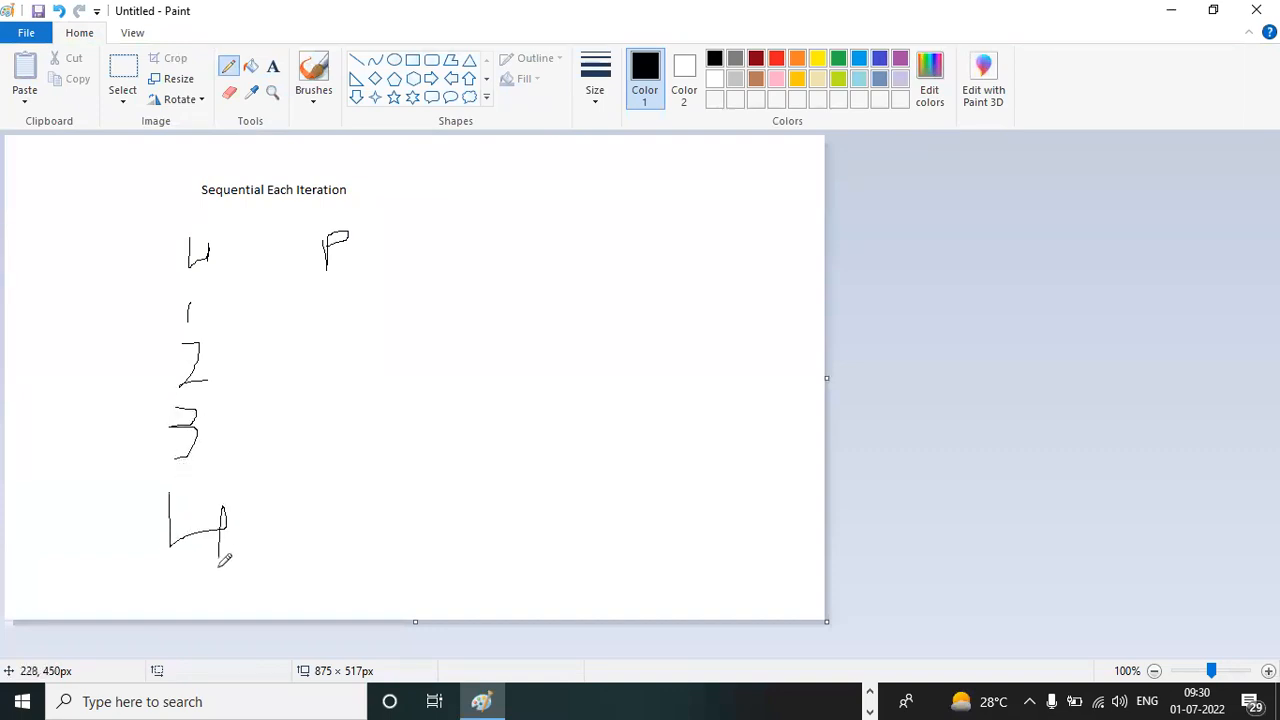
mouse_move(330, 294)
mouse_down()
mouse_move(327, 313)
mouse_move(365, 316)
mouse_move(333, 374)
mouse_move(354, 366)
mouse_move(333, 370)
mouse_move(333, 420)
mouse_move(353, 440)
mouse_up()
mouse_move(349, 489)
mouse_down()
mouse_move(348, 546)
mouse_move(322, 538)
mouse_move(349, 540)
mouse_up()
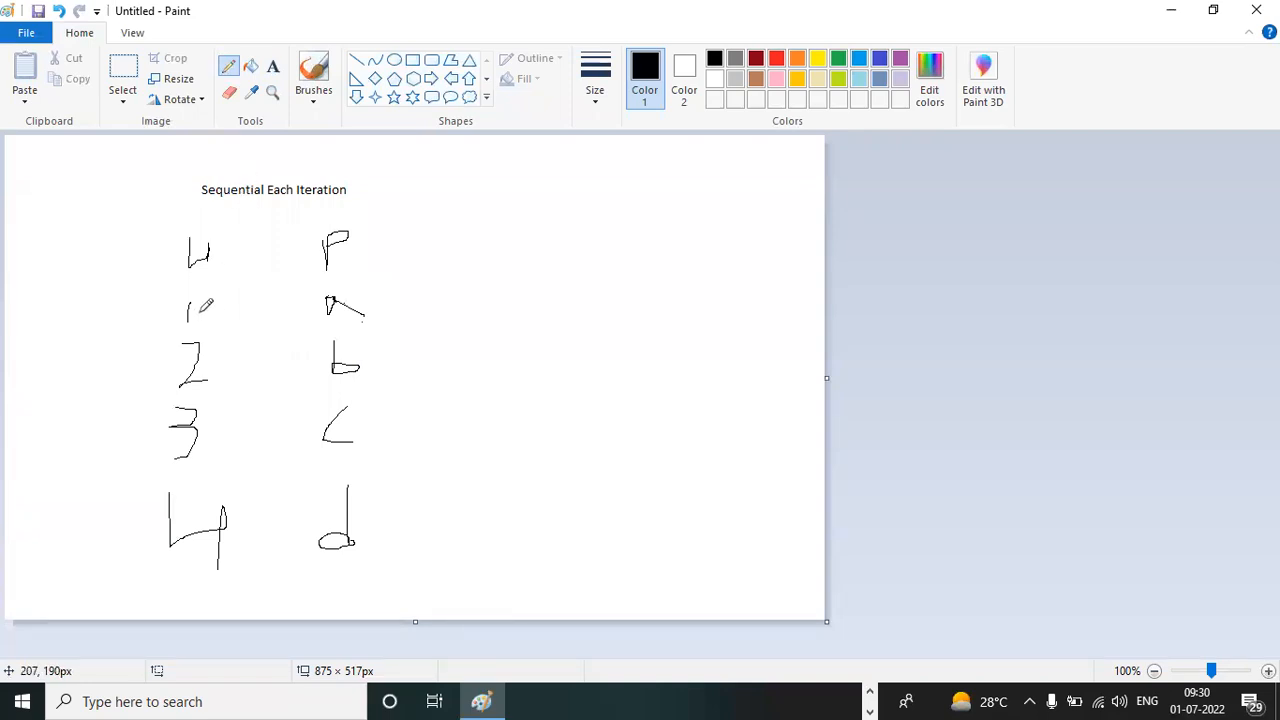
Draw pencil lines connecting users 1, 2, 3 and 4 to value a in the P column.
drag(199, 313, 331, 306)
drag(200, 371, 330, 303)
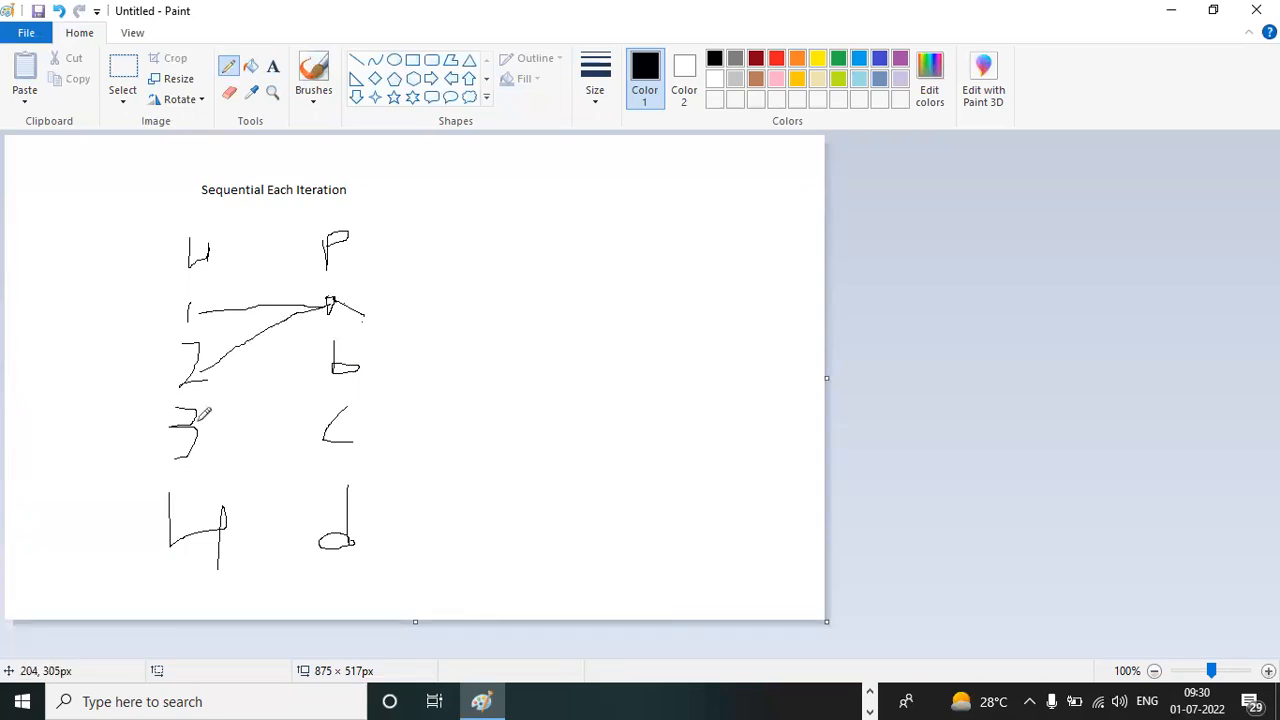
drag(198, 420, 328, 297)
mouse_move(222, 514)
mouse_down()
mouse_move(310, 364)
mouse_move(330, 300)
mouse_up()
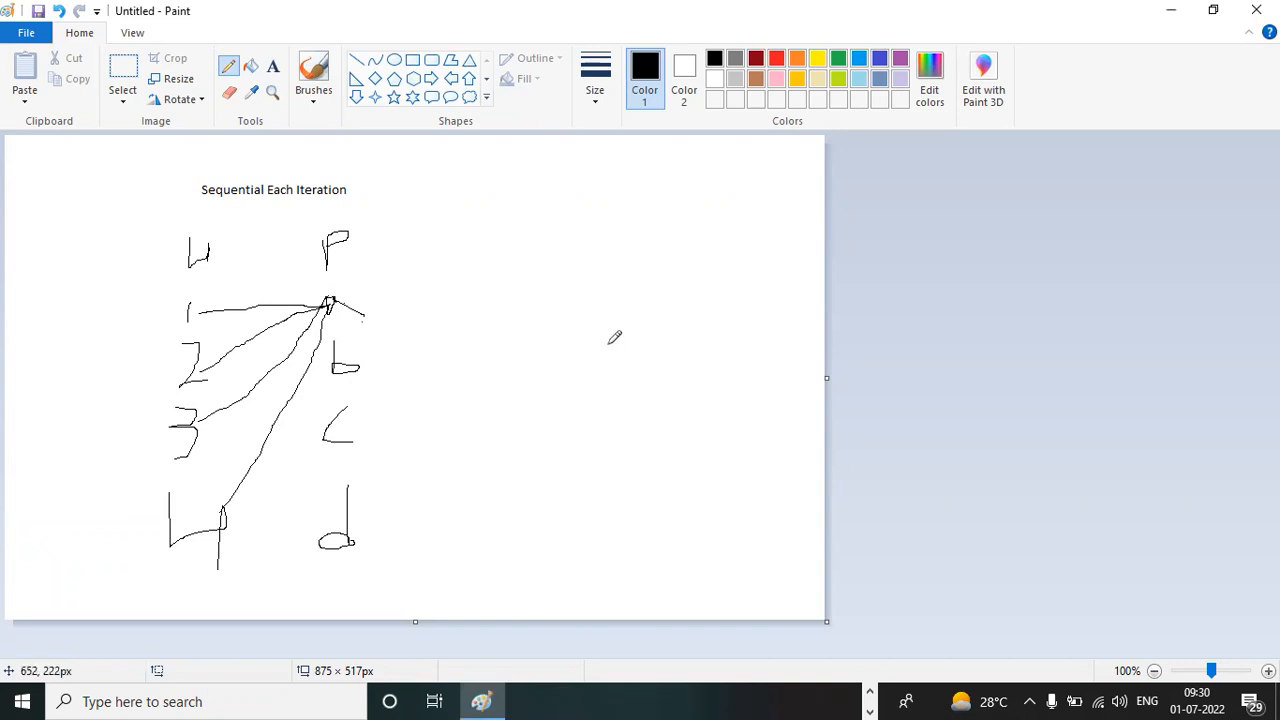
Label the existing table with the Roman numeral I and write II as the heading for a second one beside it.
mouse_move(370, 160)
mouse_down()
mouse_move(374, 185)
mouse_move(390, 151)
mouse_up()
drag(361, 194, 399, 178)
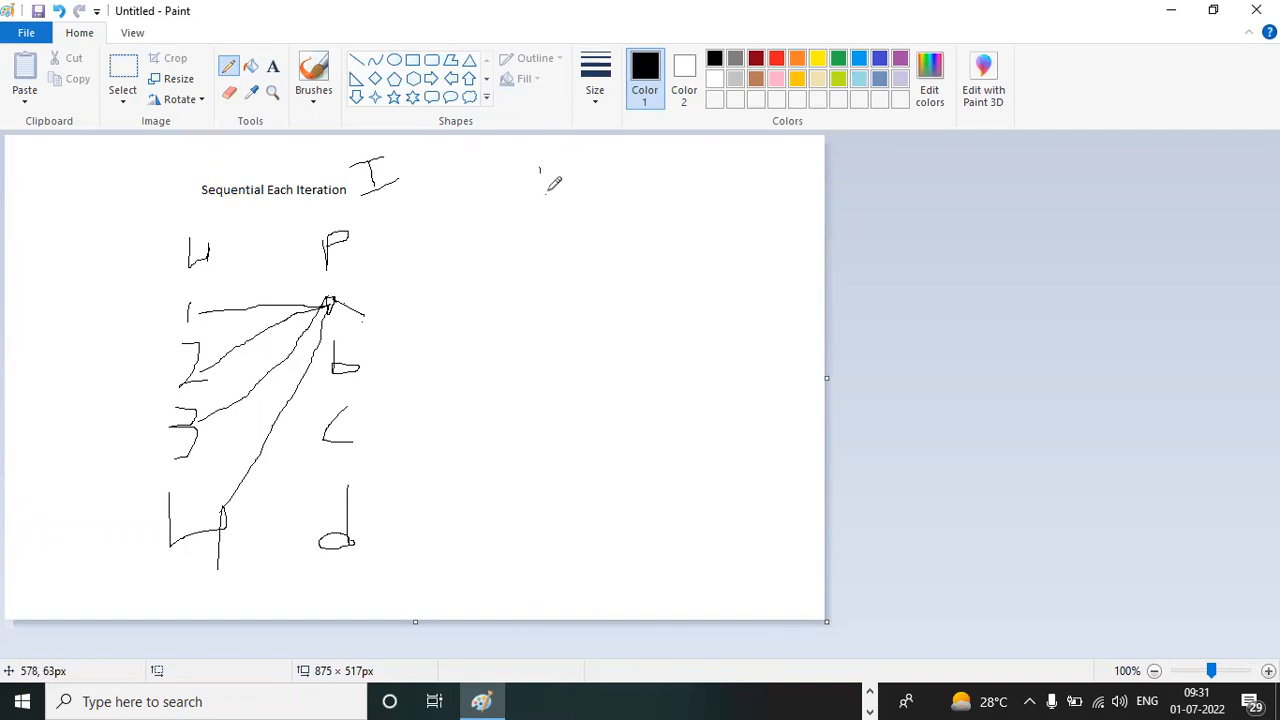
mouse_move(540, 159)
mouse_down()
mouse_move(545, 195)
mouse_move(569, 179)
mouse_move(577, 202)
mouse_up()
drag(519, 163, 581, 158)
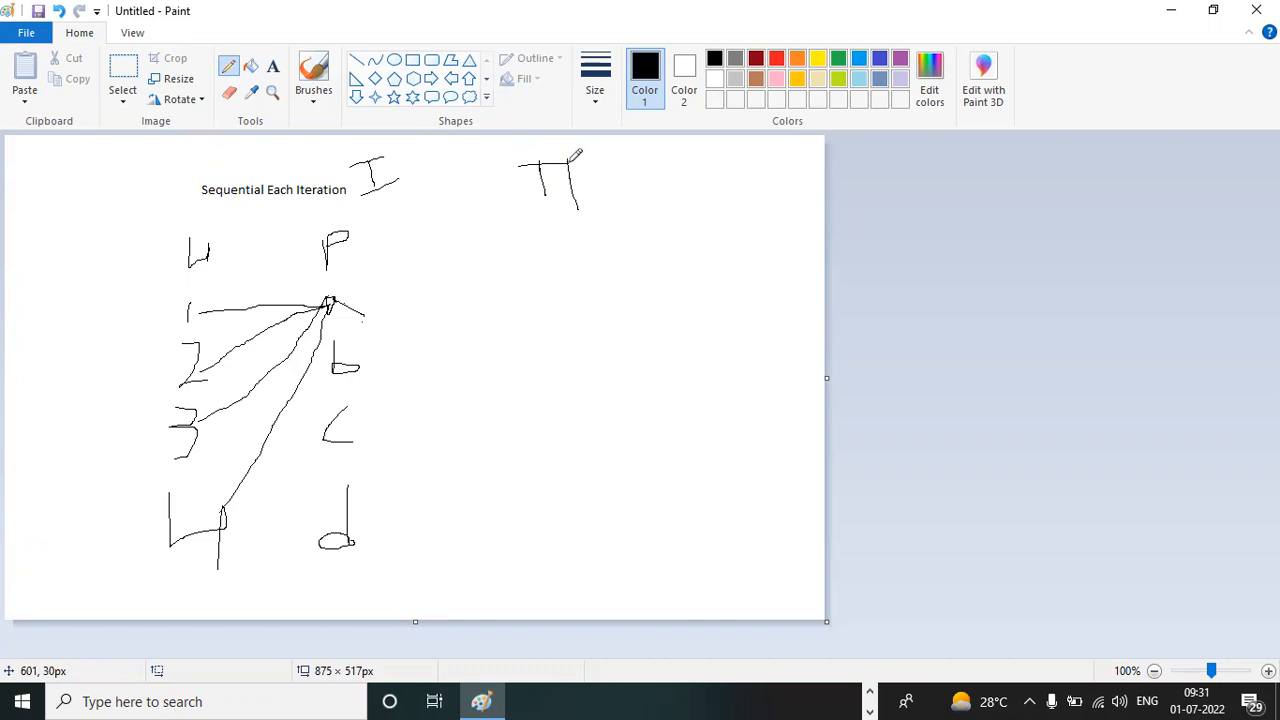
drag(534, 206, 591, 206)
Draw a second table under II with a U column listing 1 to 4 and a P column listing a to d.
mouse_move(493, 250)
mouse_down()
mouse_move(512, 288)
mouse_move(541, 244)
mouse_up()
mouse_move(659, 236)
mouse_down()
mouse_move(669, 301)
mouse_move(690, 242)
mouse_move(668, 262)
mouse_up()
mouse_move(518, 330)
mouse_down()
mouse_move(521, 384)
mouse_move(506, 405)
mouse_move(526, 406)
mouse_move(526, 468)
mouse_move(484, 488)
mouse_move(496, 528)
mouse_move(532, 539)
mouse_up()
mouse_move(684, 322)
mouse_down()
mouse_move(692, 354)
mouse_move(703, 322)
mouse_move(731, 352)
mouse_move(736, 383)
mouse_move(703, 397)
mouse_up()
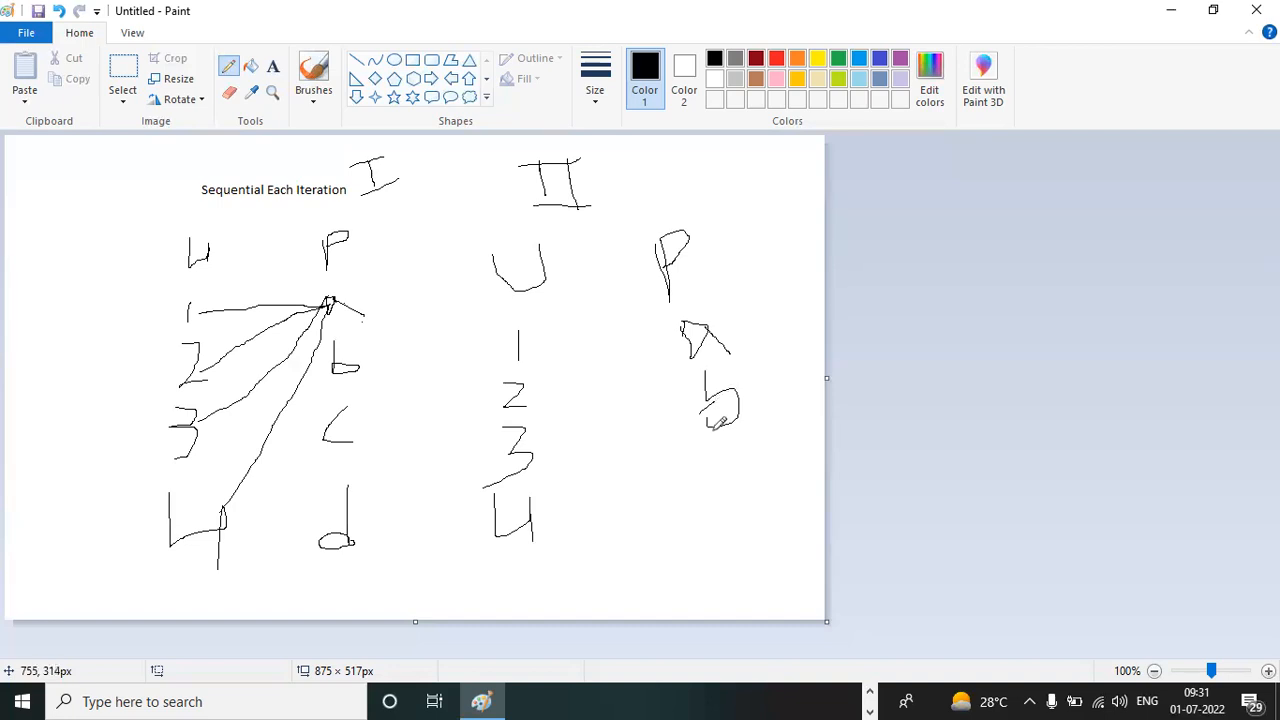
mouse_move(716, 452)
mouse_down()
mouse_move(727, 482)
mouse_move(740, 480)
mouse_move(737, 572)
mouse_move(695, 586)
mouse_move(742, 600)
mouse_move(740, 582)
mouse_up()
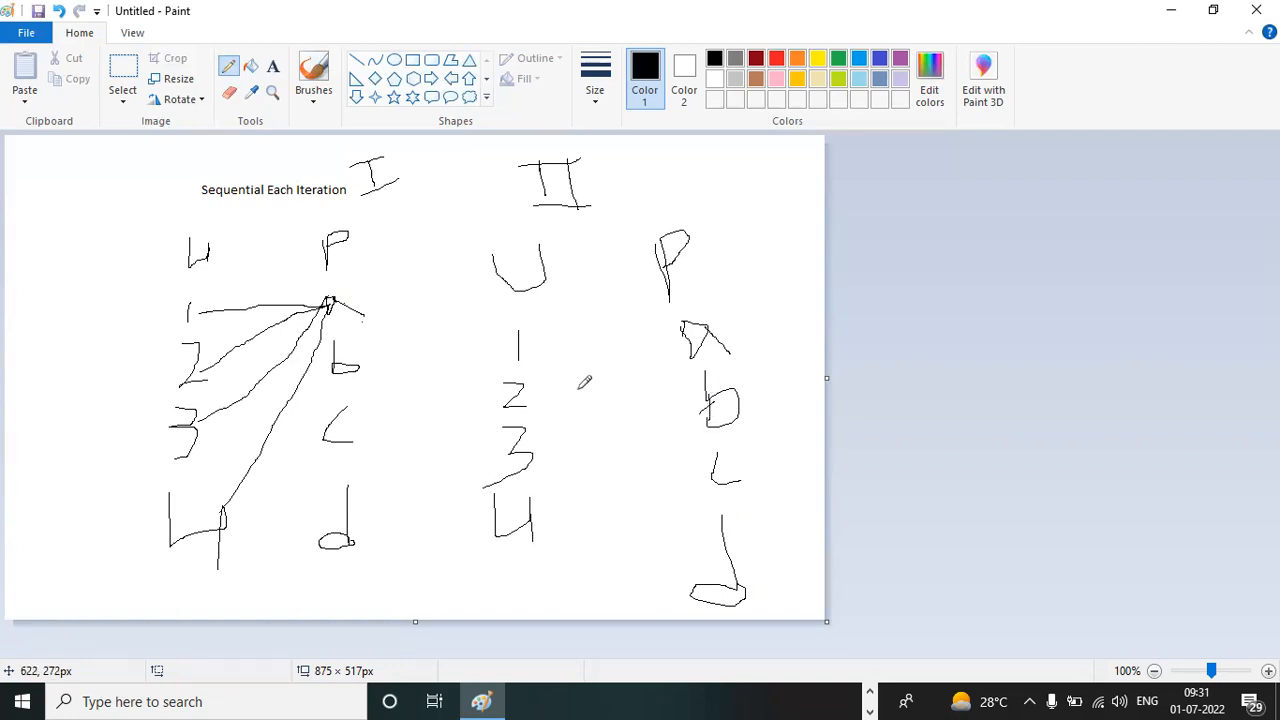
Connect users 1, 2, 3 and 4 of the second table to value b with pencil lines.
drag(530, 342, 712, 400)
drag(516, 402, 709, 399)
drag(525, 458, 710, 399)
drag(531, 528, 620, 477)
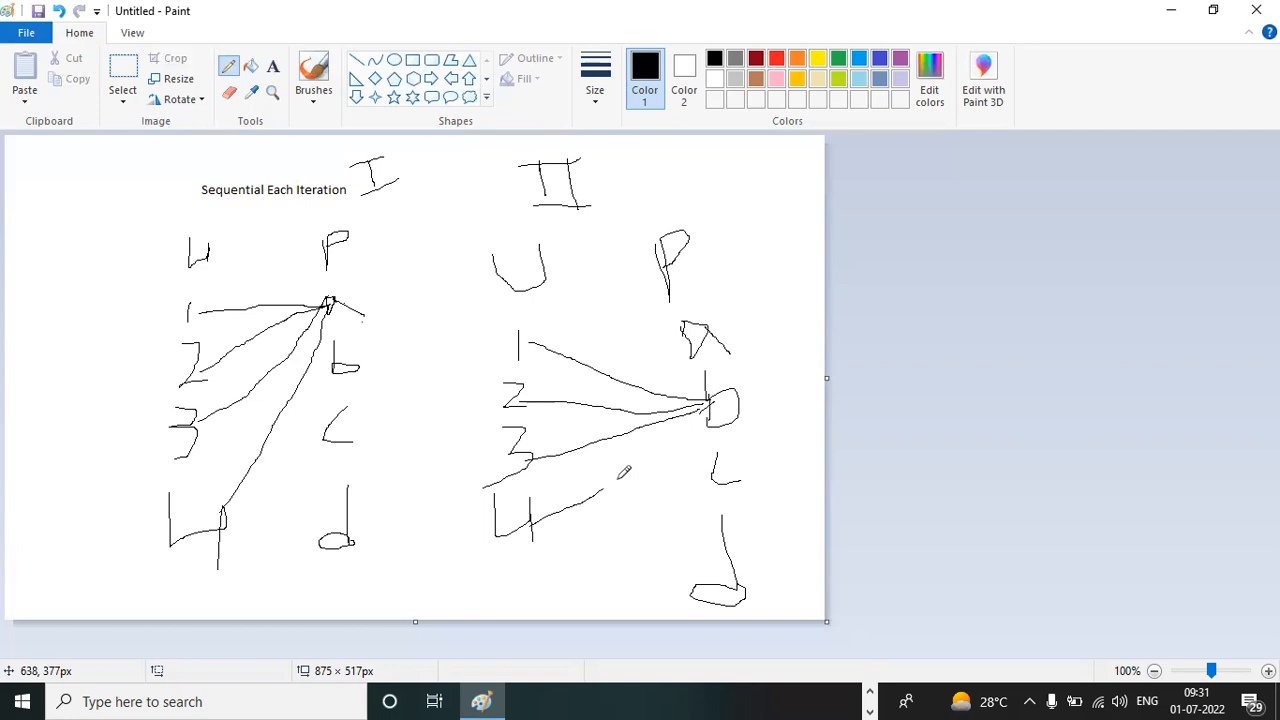
drag(695, 406, 606, 488)
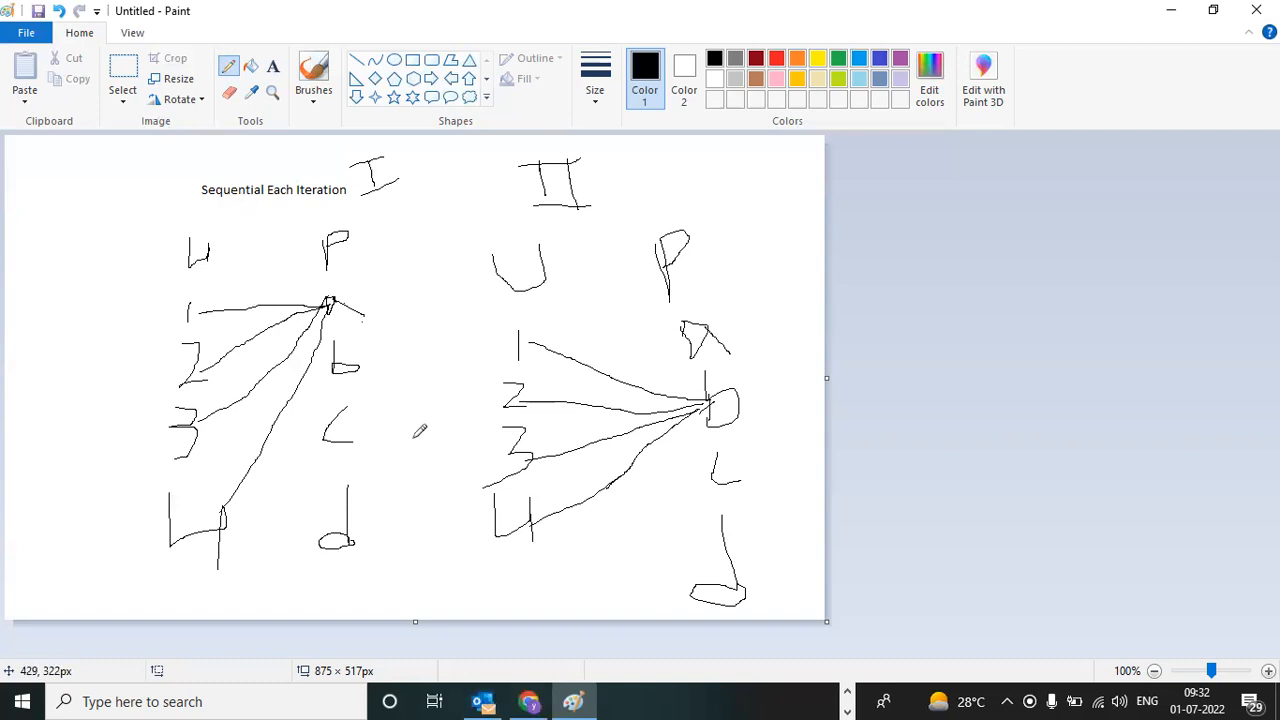
Draw extra lines across table I from 1 towards d, from 2, 3 and 4 to a, and from 3 to c.
mouse_move(198, 312)
mouse_down()
mouse_move(338, 470)
mouse_move(322, 425)
mouse_up()
mouse_move(184, 346)
mouse_down()
mouse_move(197, 358)
mouse_move(240, 352)
mouse_move(362, 292)
mouse_up()
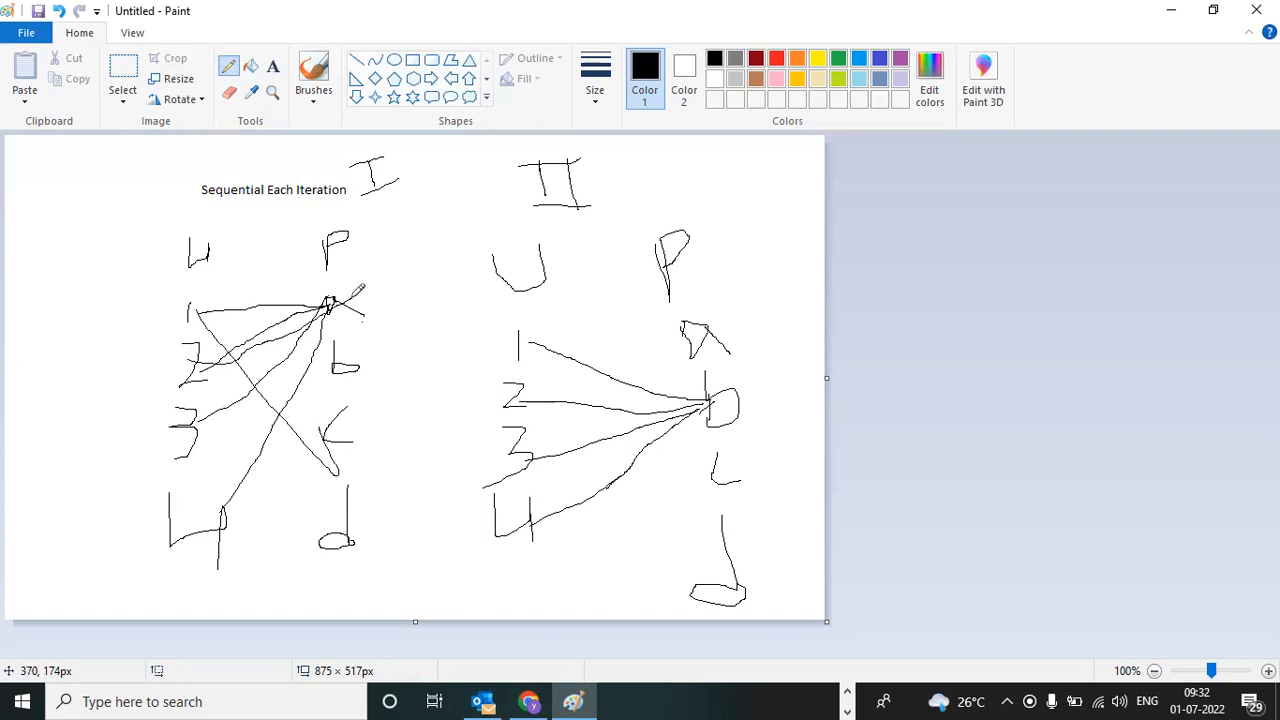
drag(196, 422, 362, 296)
drag(212, 526, 358, 301)
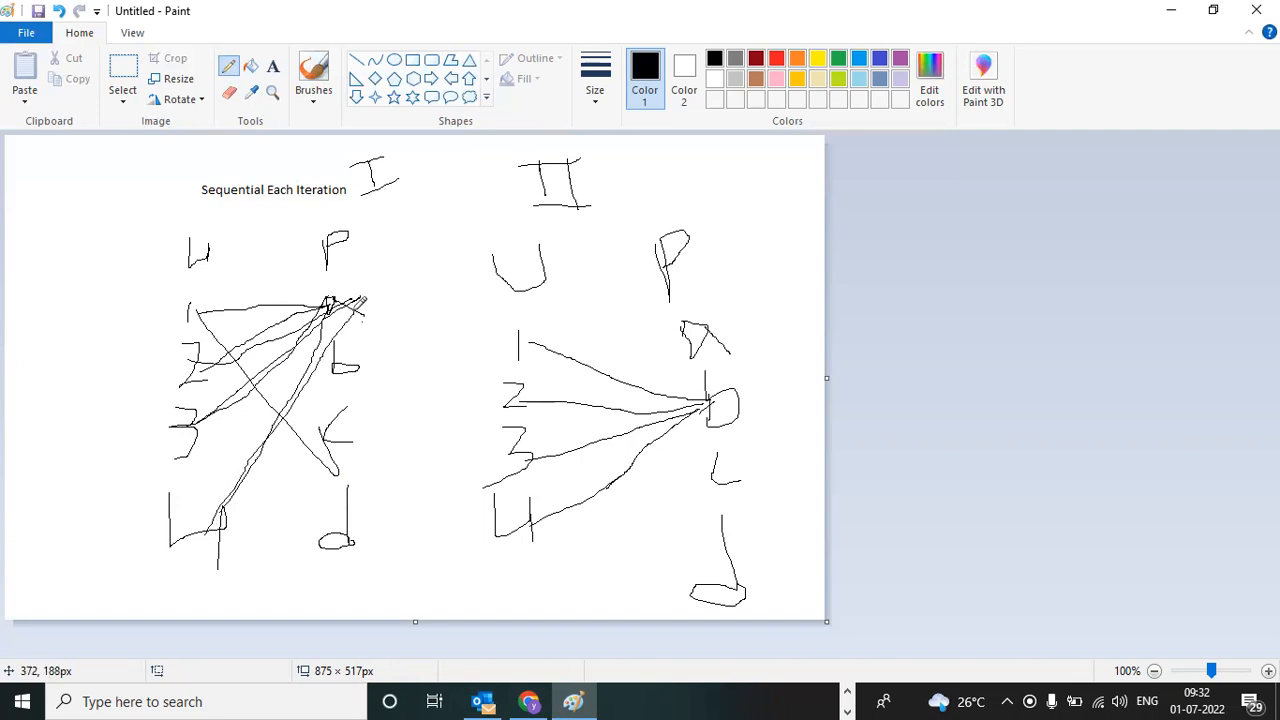
mouse_move(188, 430)
mouse_down()
mouse_move(322, 436)
mouse_move(338, 422)
mouse_up()
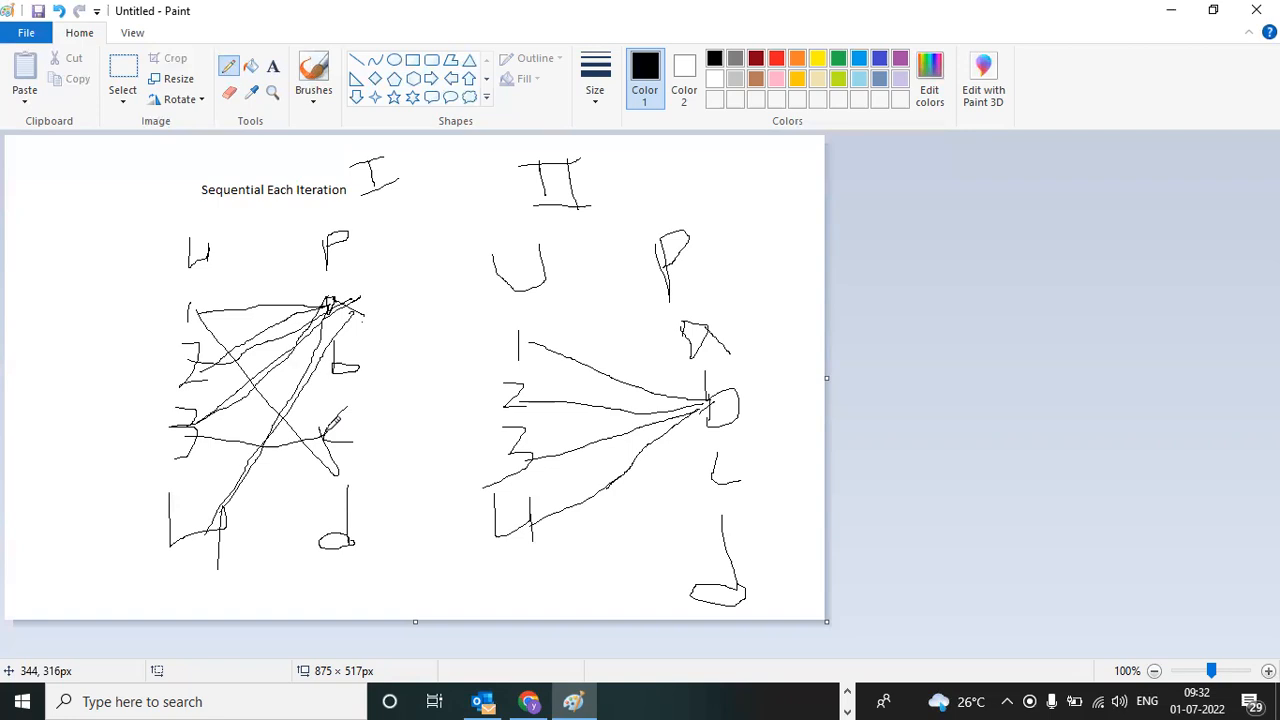
Start a new picture without saving the current one, and title it "Unique Each Iteration".
click(24, 34)
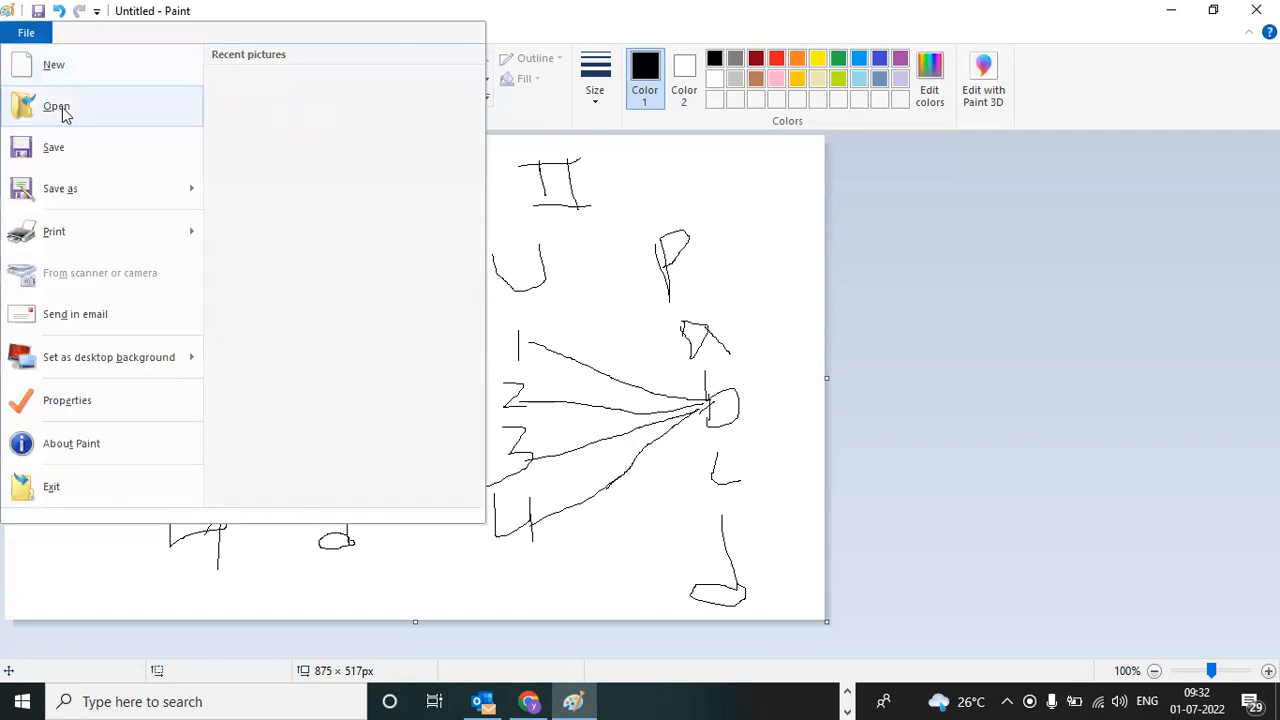
click(85, 66)
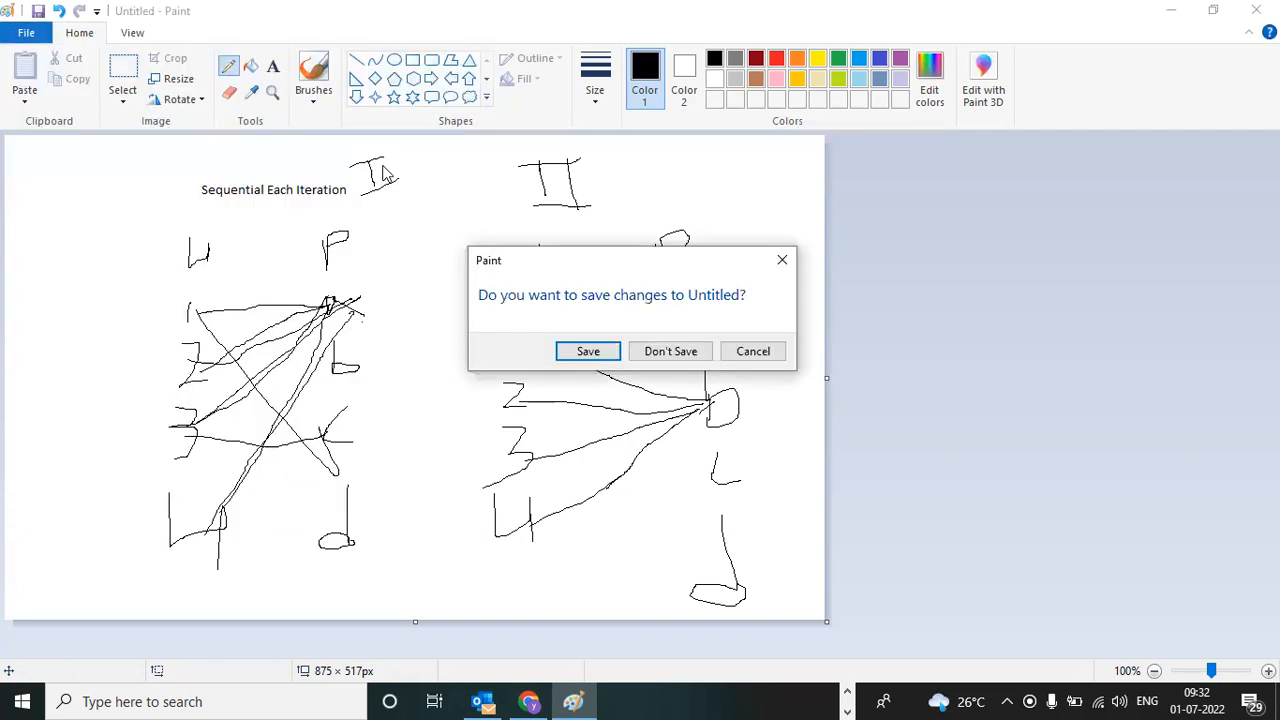
click(667, 353)
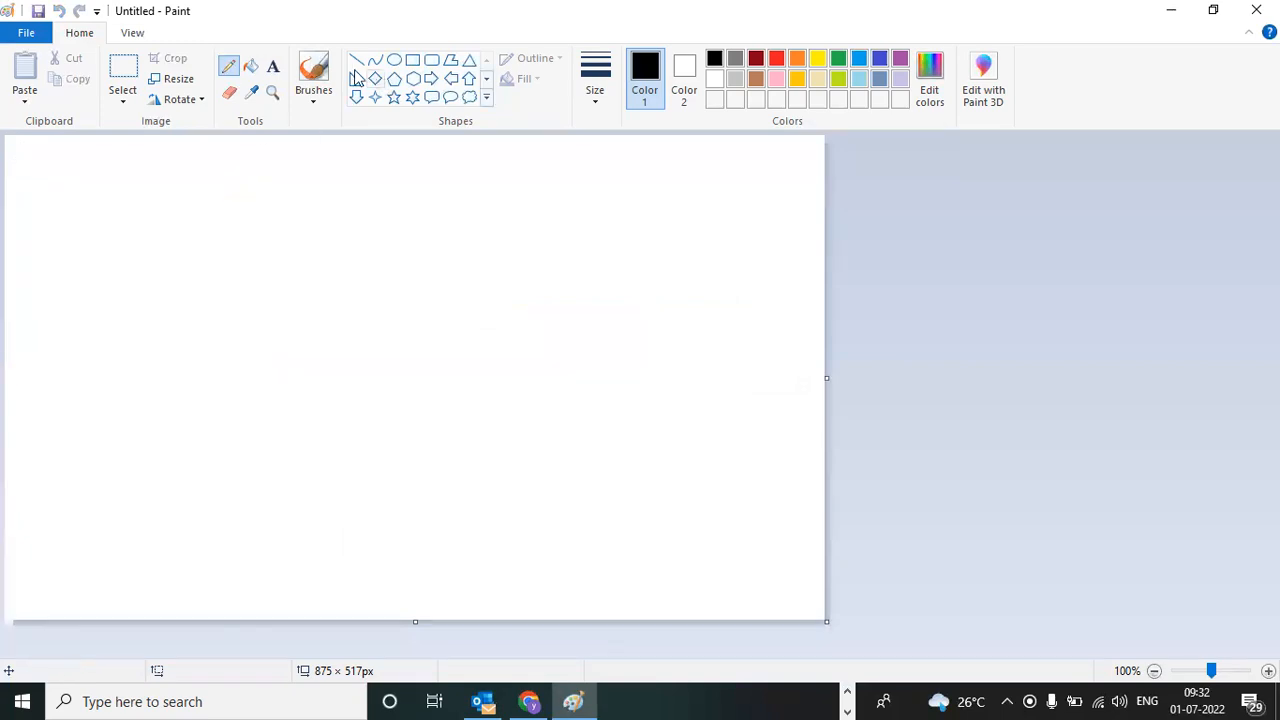
click(272, 67)
drag(186, 189, 460, 241)
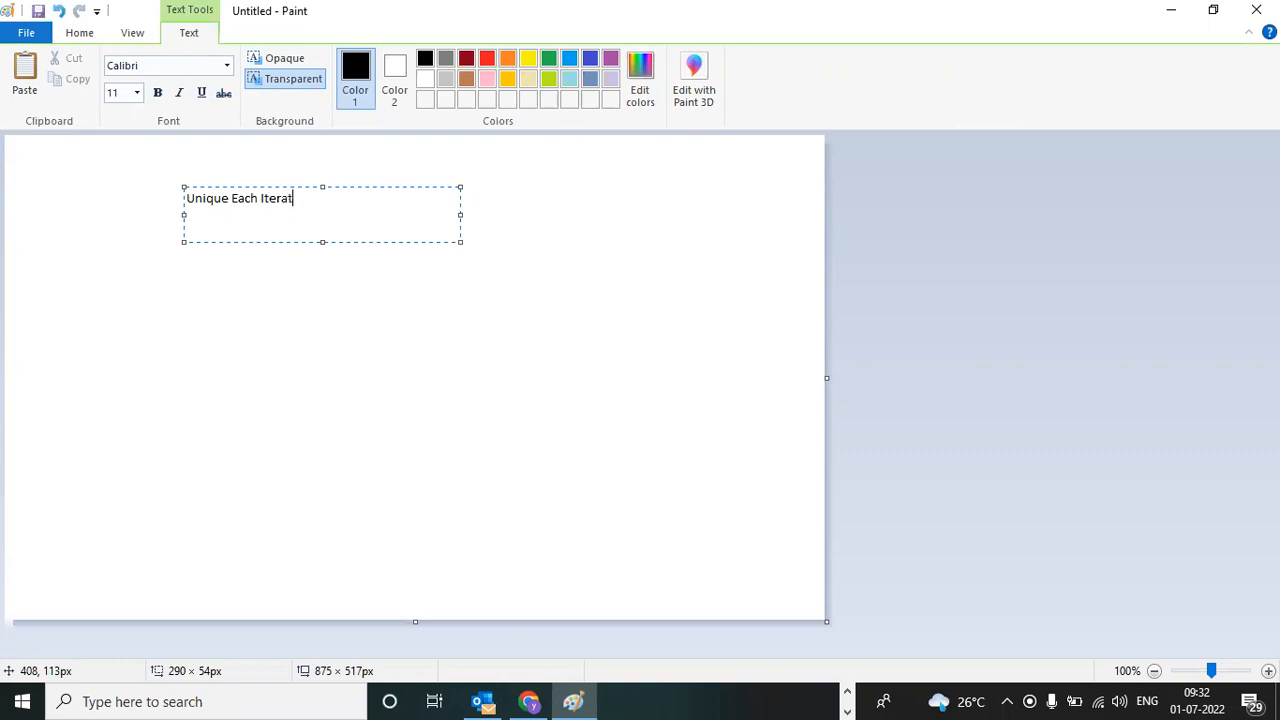
text(n)
click(348, 270)
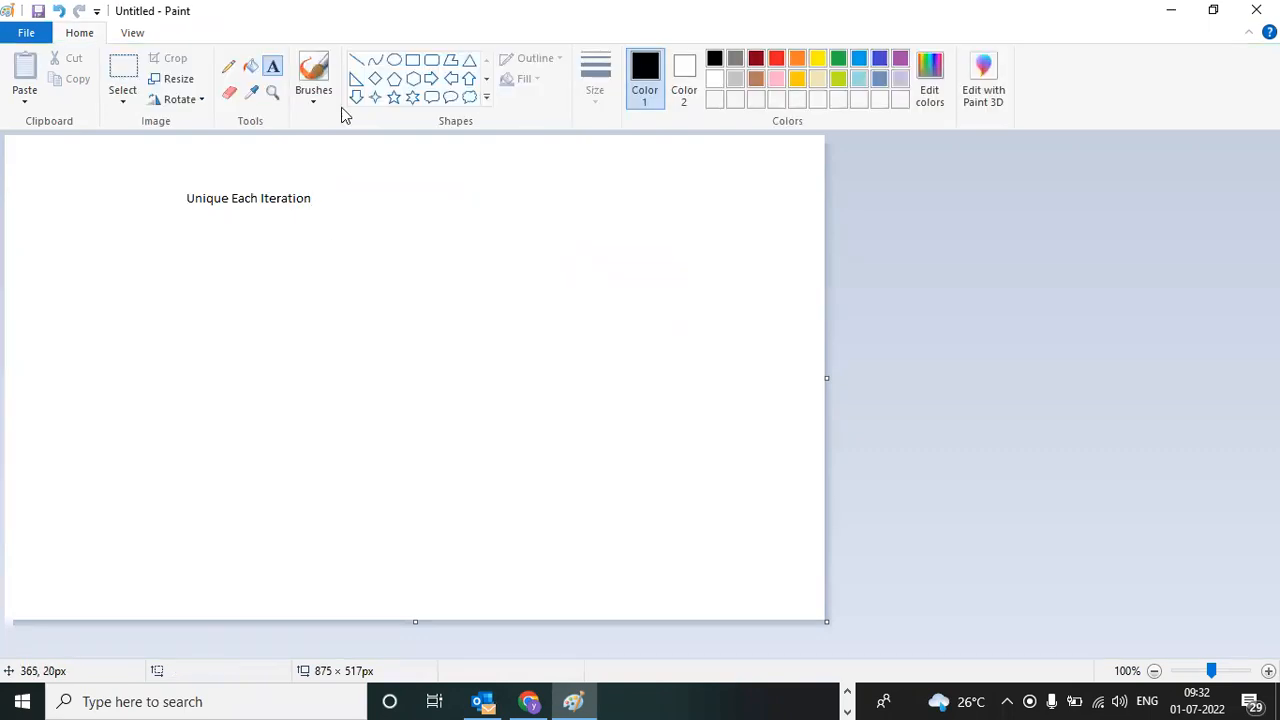
Draw U and P column headings below the title with the Pencil, erasing and redrawing the misshapen U.
click(228, 67)
mouse_move(171, 240)
mouse_down()
mouse_move(180, 262)
mouse_move(205, 243)
mouse_up()
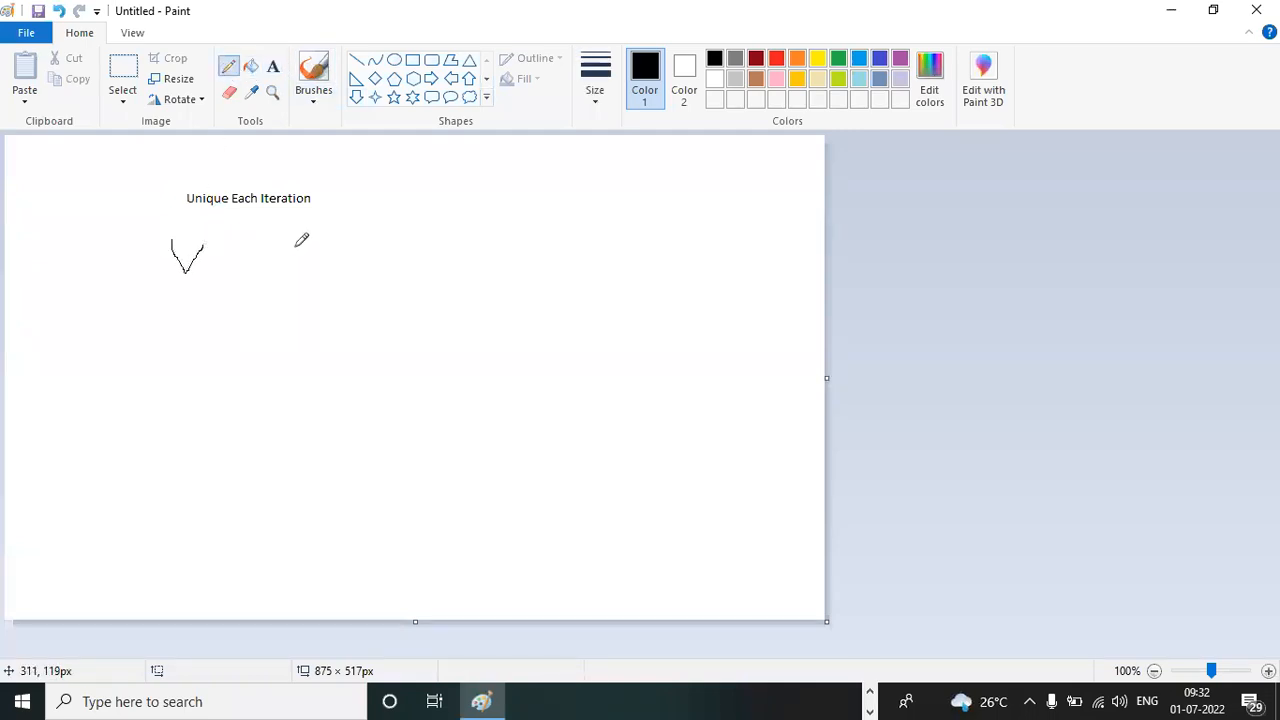
click(229, 92)
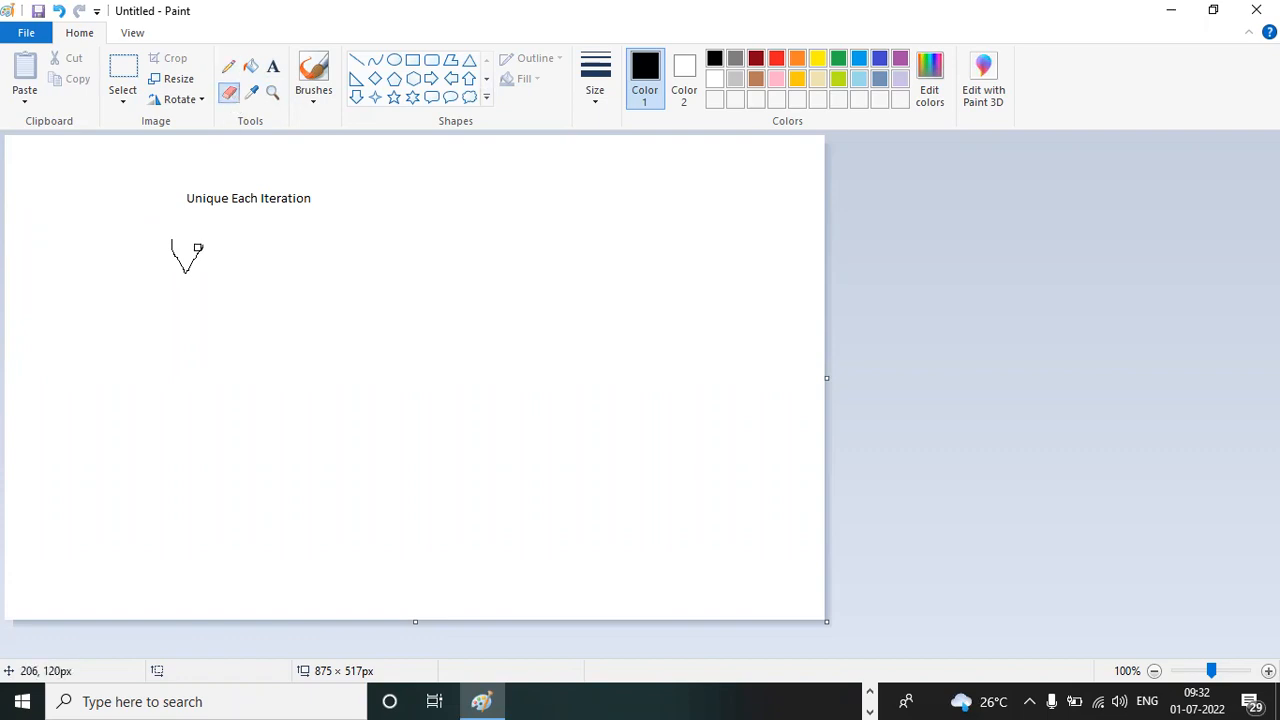
mouse_move(169, 238)
mouse_down()
mouse_move(174, 253)
mouse_move(207, 250)
mouse_move(206, 238)
mouse_move(182, 266)
mouse_move(226, 252)
mouse_move(220, 231)
mouse_up()
click(228, 66)
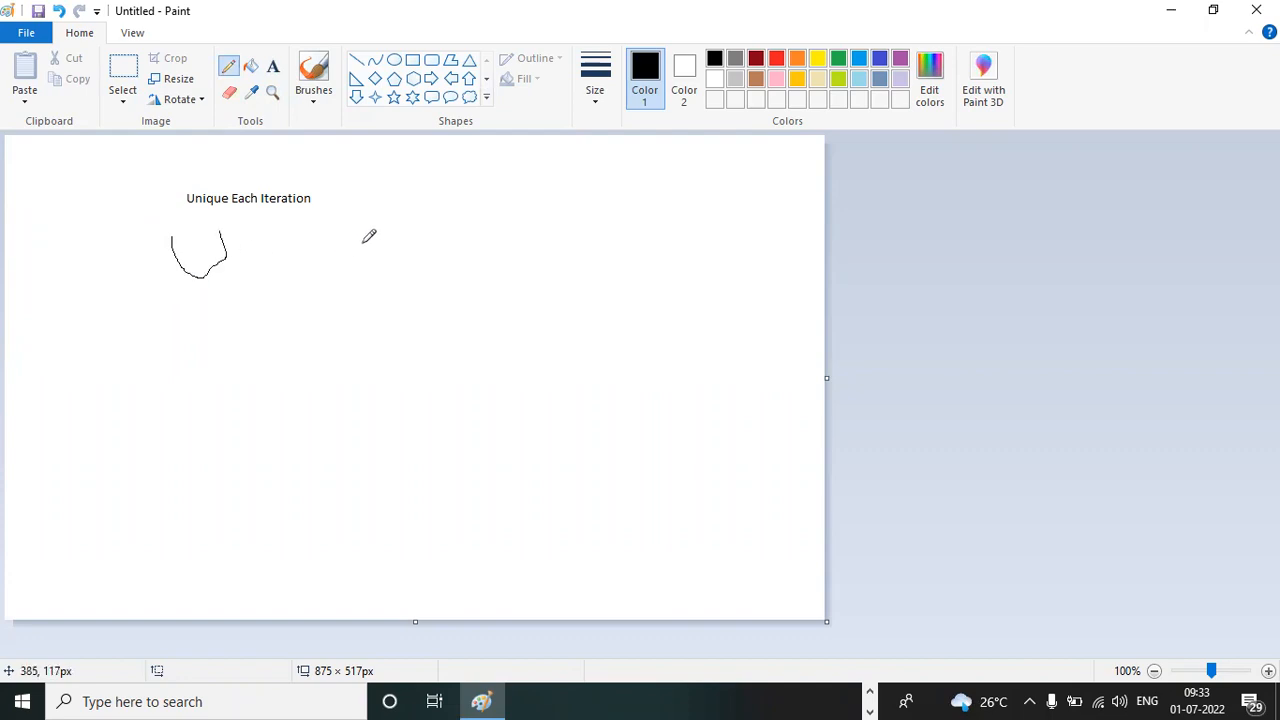
mouse_move(331, 239)
mouse_down()
mouse_move(331, 296)
mouse_move(326, 234)
mouse_move(354, 229)
mouse_move(334, 257)
mouse_up()
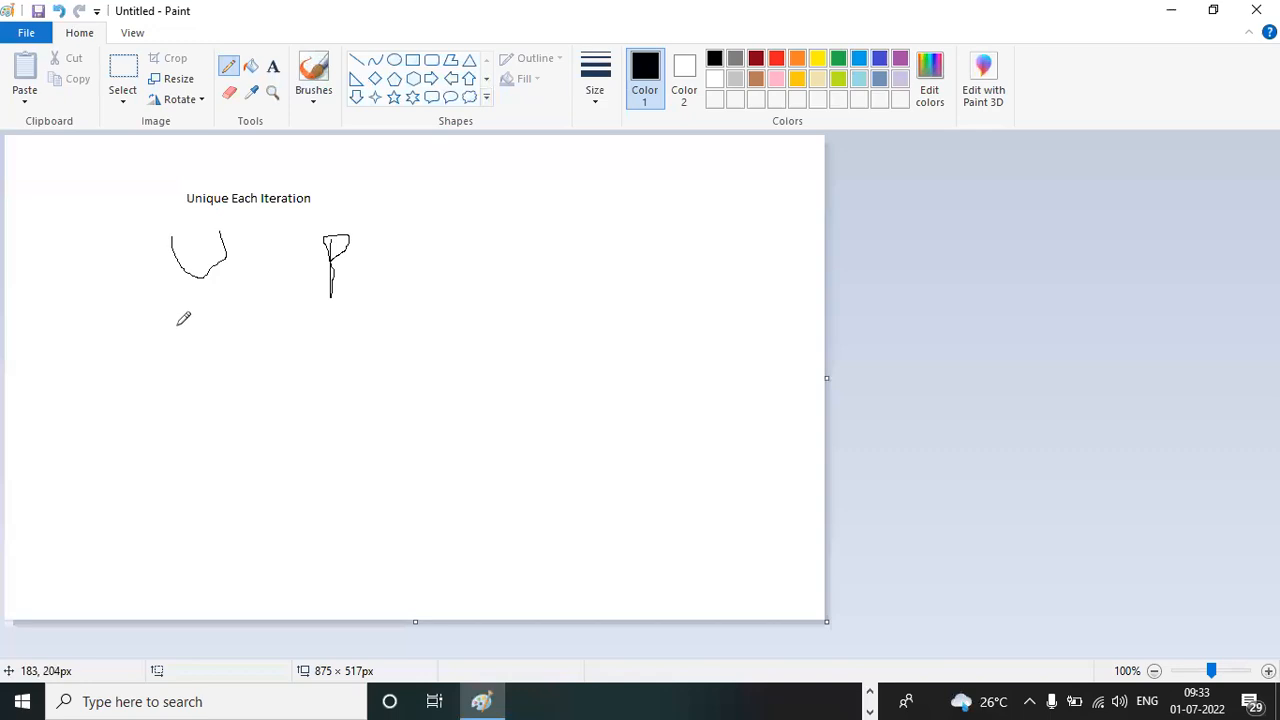
Write users a, b, c, d under U and values 1, 2, 3, 4 under P, connecting each matching pair with a line.
mouse_move(158, 346)
mouse_down()
mouse_move(180, 327)
mouse_move(197, 352)
mouse_move(166, 396)
mouse_move(166, 412)
mouse_move(182, 404)
mouse_move(150, 460)
mouse_move(171, 463)
mouse_move(166, 530)
mouse_move(150, 532)
mouse_move(168, 536)
mouse_up()
mouse_move(314, 332)
mouse_down()
mouse_move(314, 368)
mouse_move(335, 393)
mouse_move(314, 440)
mouse_move(344, 440)
mouse_move(322, 535)
mouse_move(355, 522)
mouse_move(362, 538)
mouse_up()
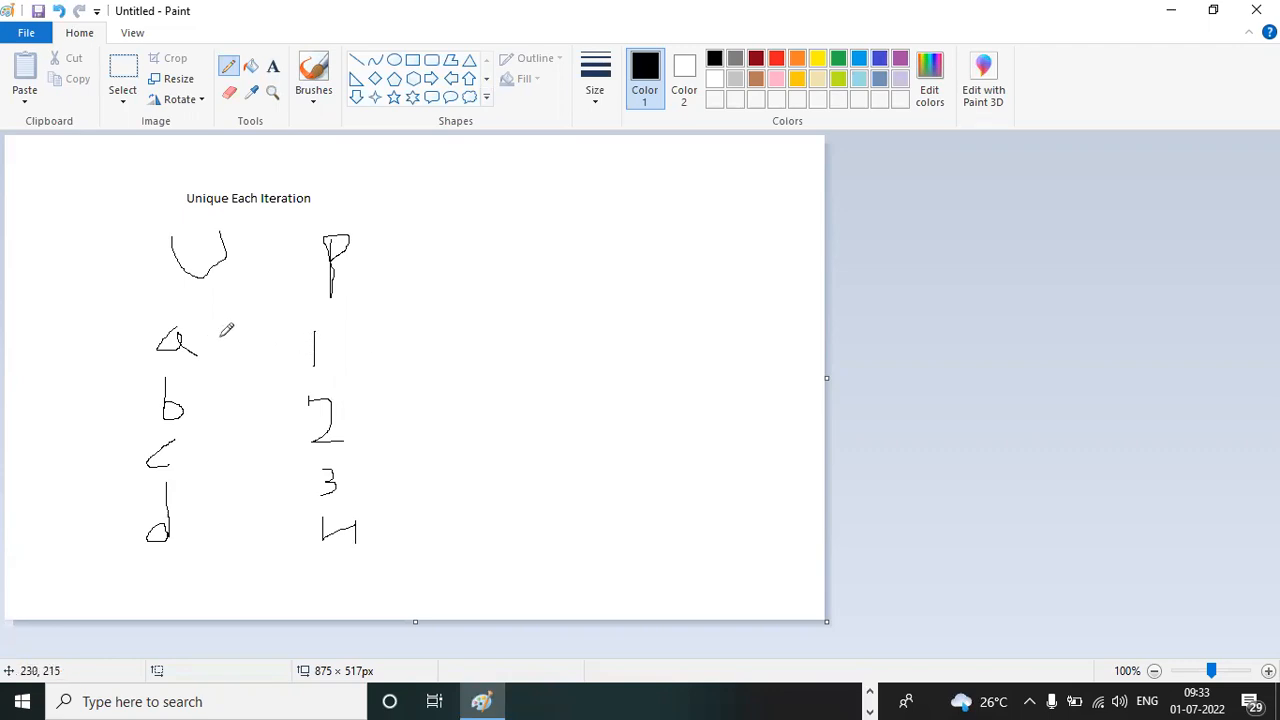
drag(199, 349, 306, 349)
drag(193, 410, 303, 412)
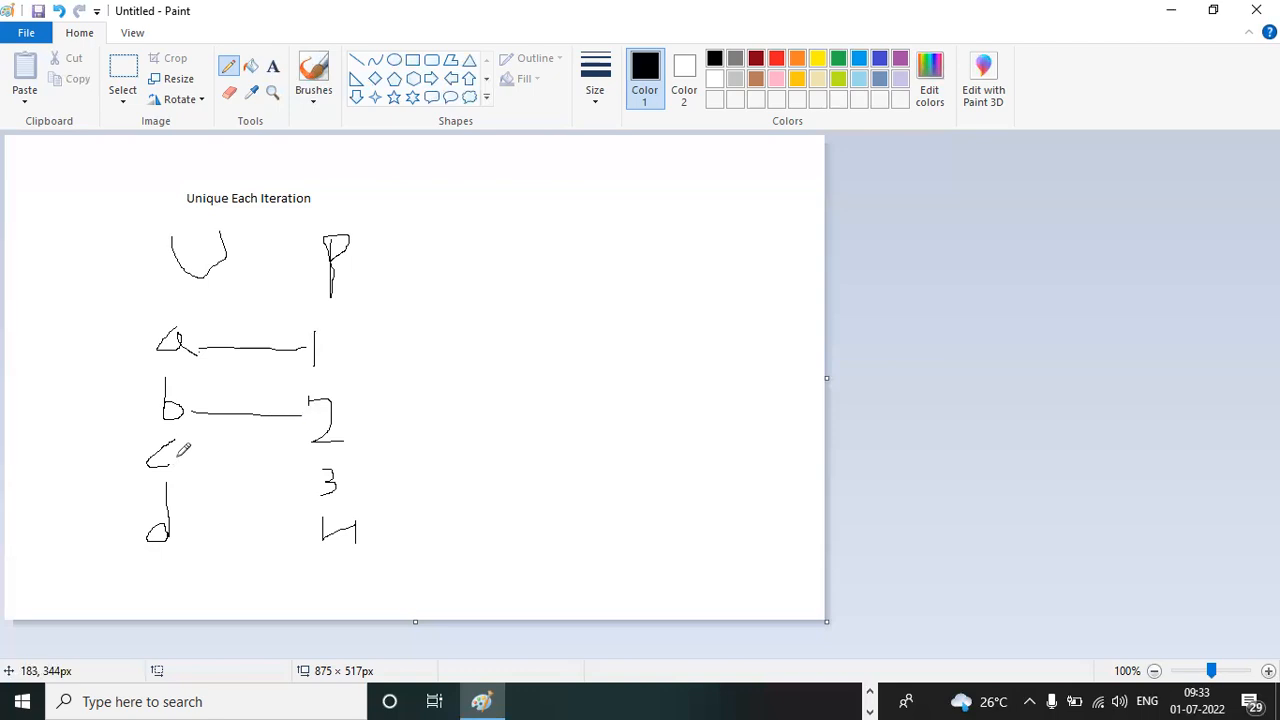
drag(178, 456, 322, 476)
drag(186, 530, 312, 534)
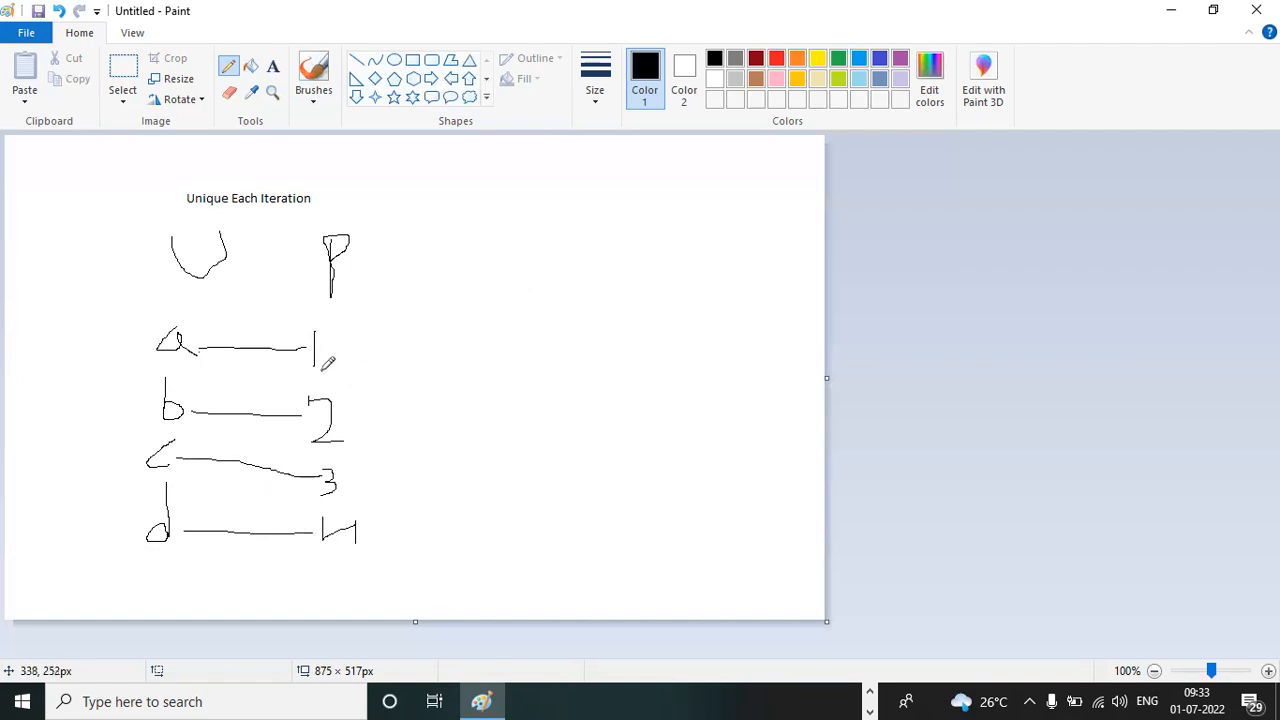
Write a letter below each of the values 1 to 4, and connect users a and b to their additional values.
drag(313, 385, 354, 386)
mouse_move(340, 447)
mouse_down()
mouse_move(372, 489)
mouse_move(370, 511)
mouse_up()
drag(344, 571, 389, 584)
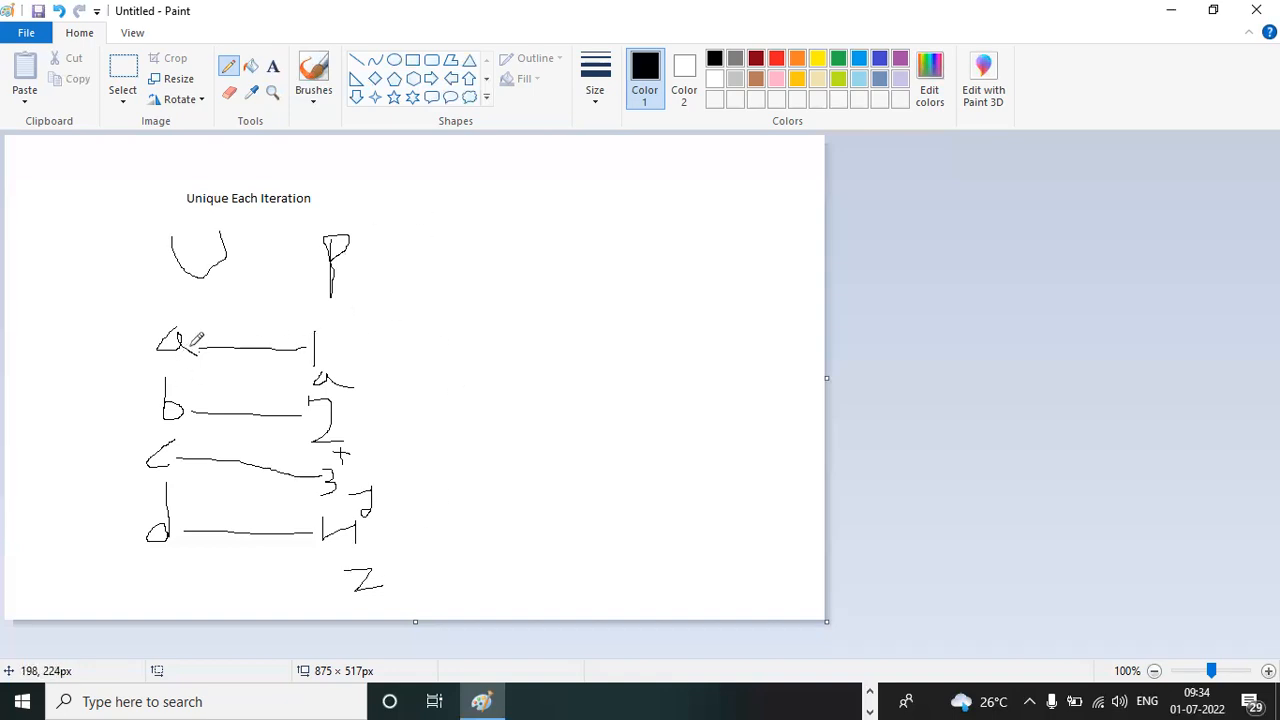
drag(192, 344, 318, 380)
drag(188, 416, 324, 445)
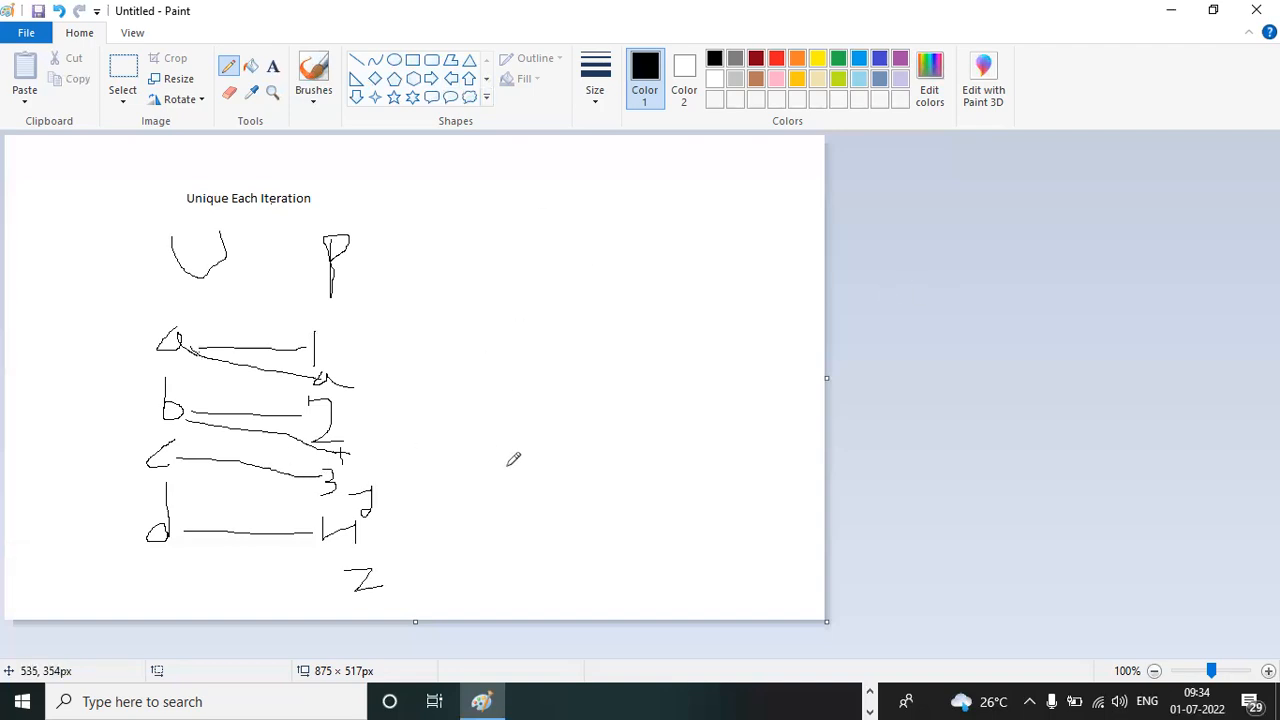
Switch to VuGen and simulate UserNameParam with Sequential and Each iteration for 4 Vusers and 4 iterations.
key(alt+Tab)
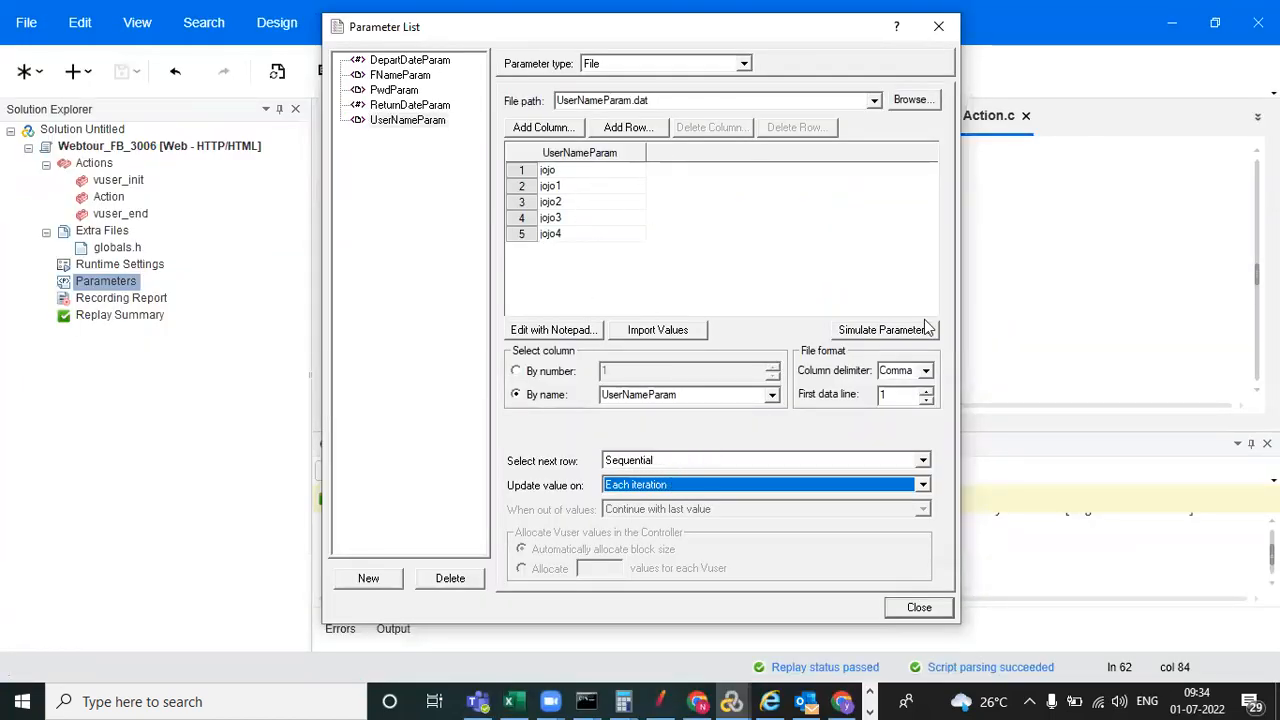
click(882, 331)
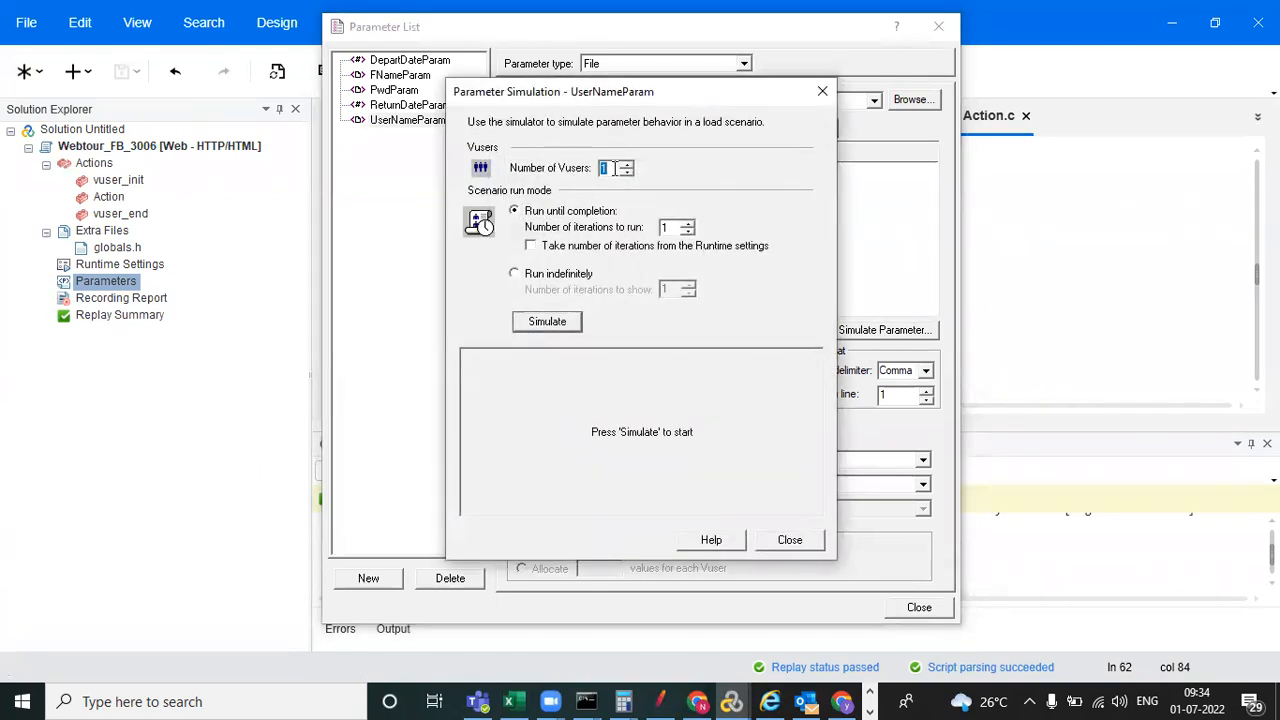
text(4)
double_click(665, 226)
click(553, 322)
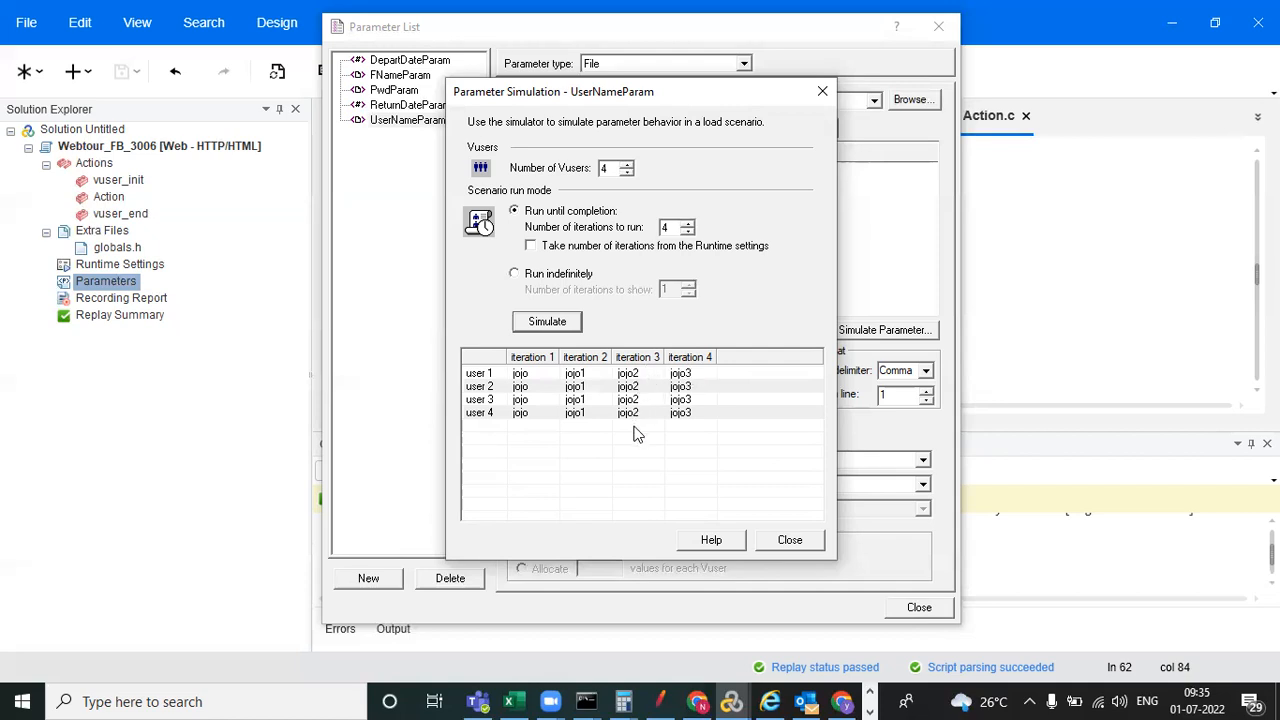
click(789, 541)
Set UserNameParam's next row selection to Random and simulate it for 4 Vusers and 4 iterations.
click(697, 468)
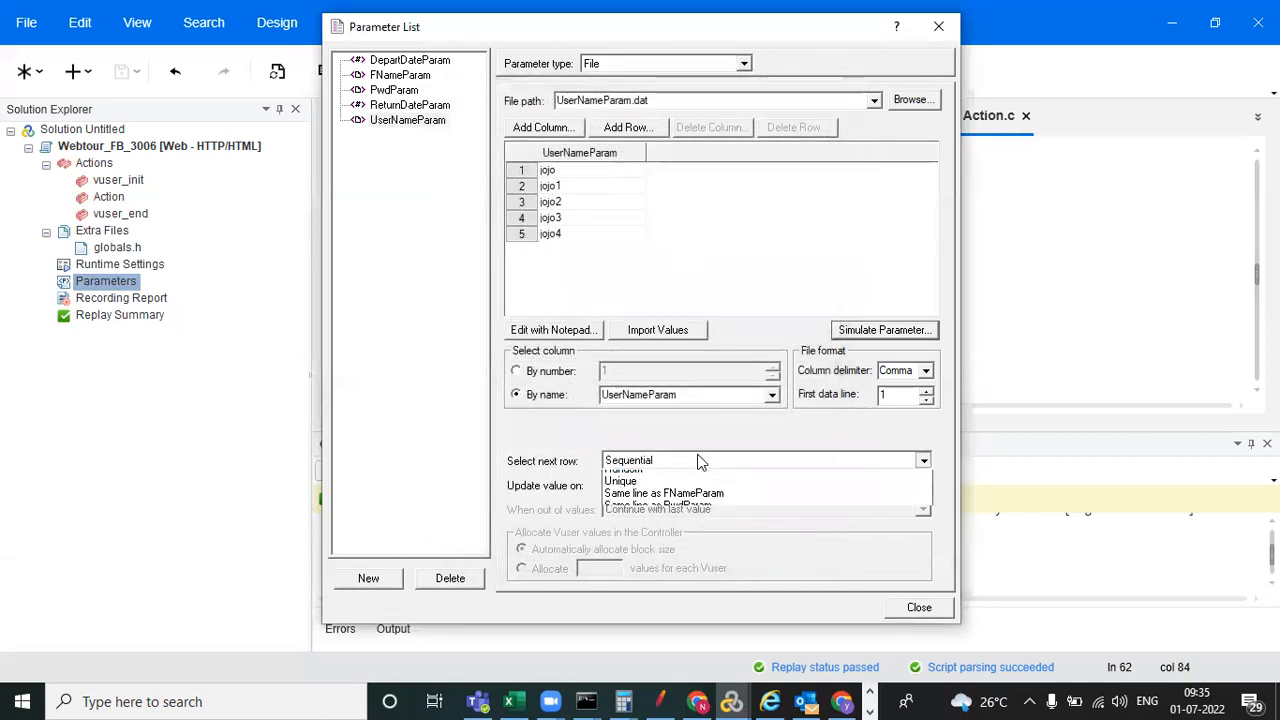
click(673, 491)
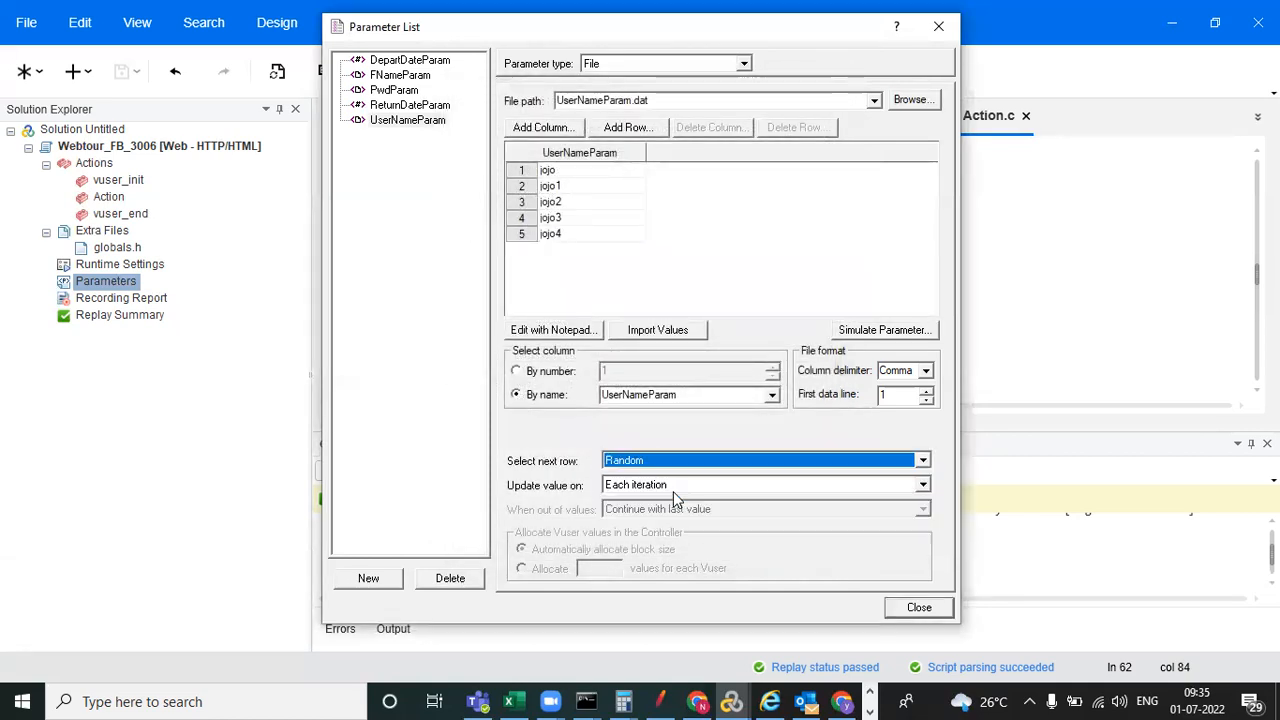
click(896, 332)
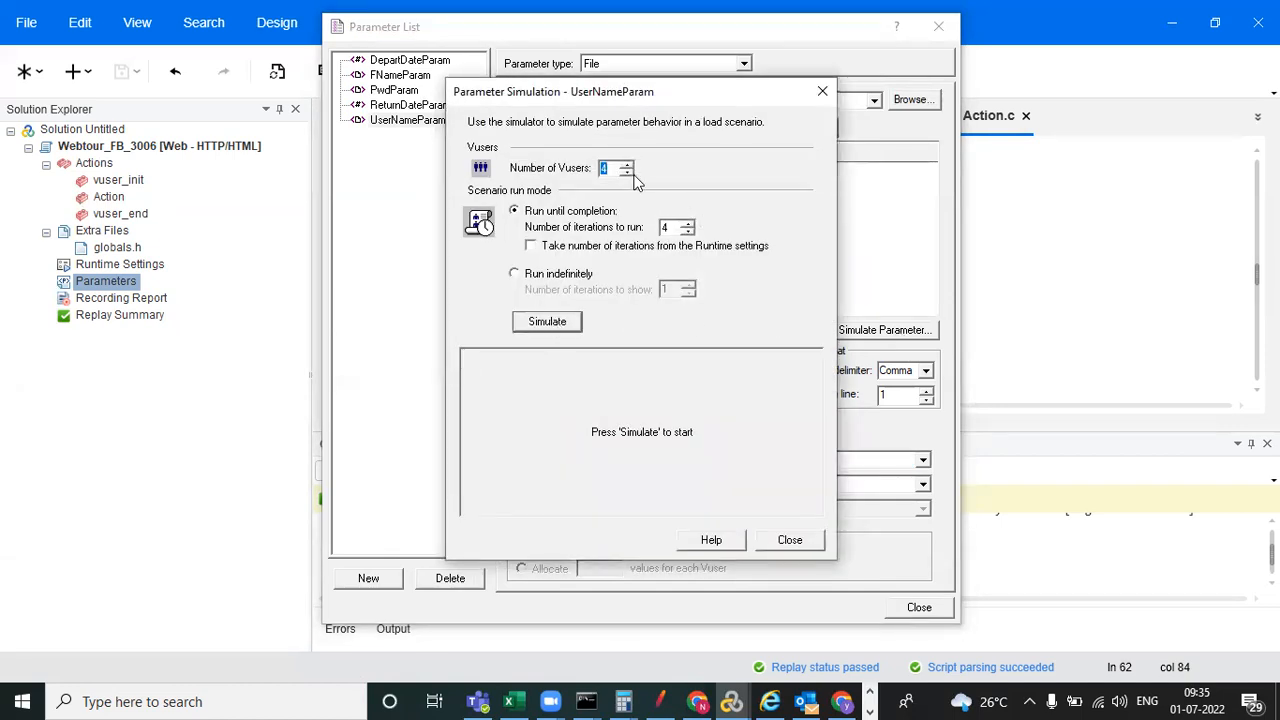
click(537, 328)
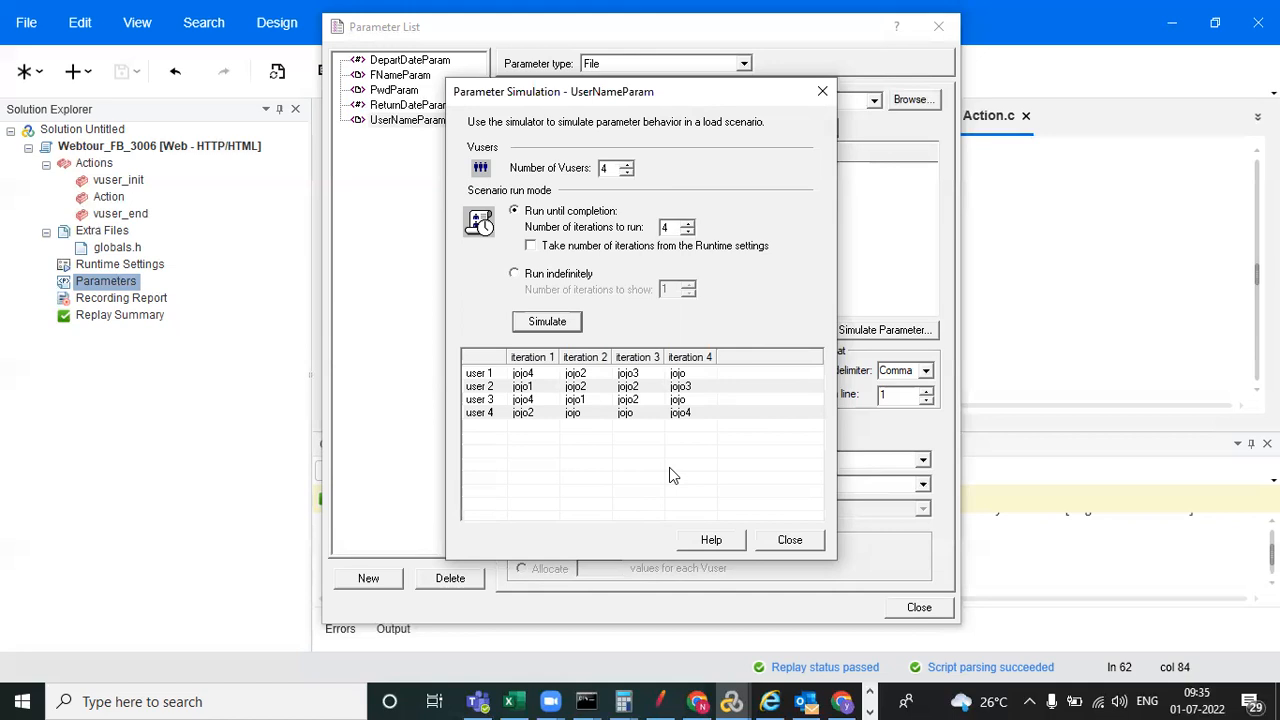
click(789, 540)
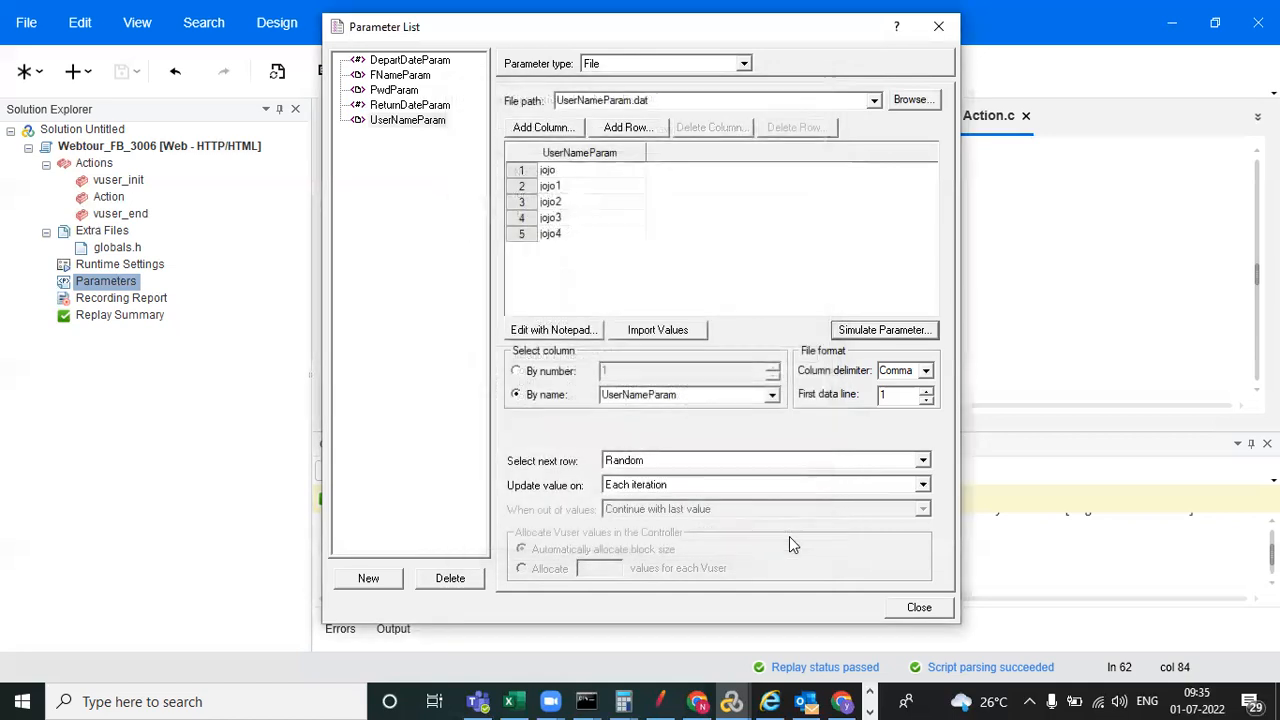
Set UserNameParam's next row selection to Unique, with Abort Vuser as the action when out of values.
click(736, 461)
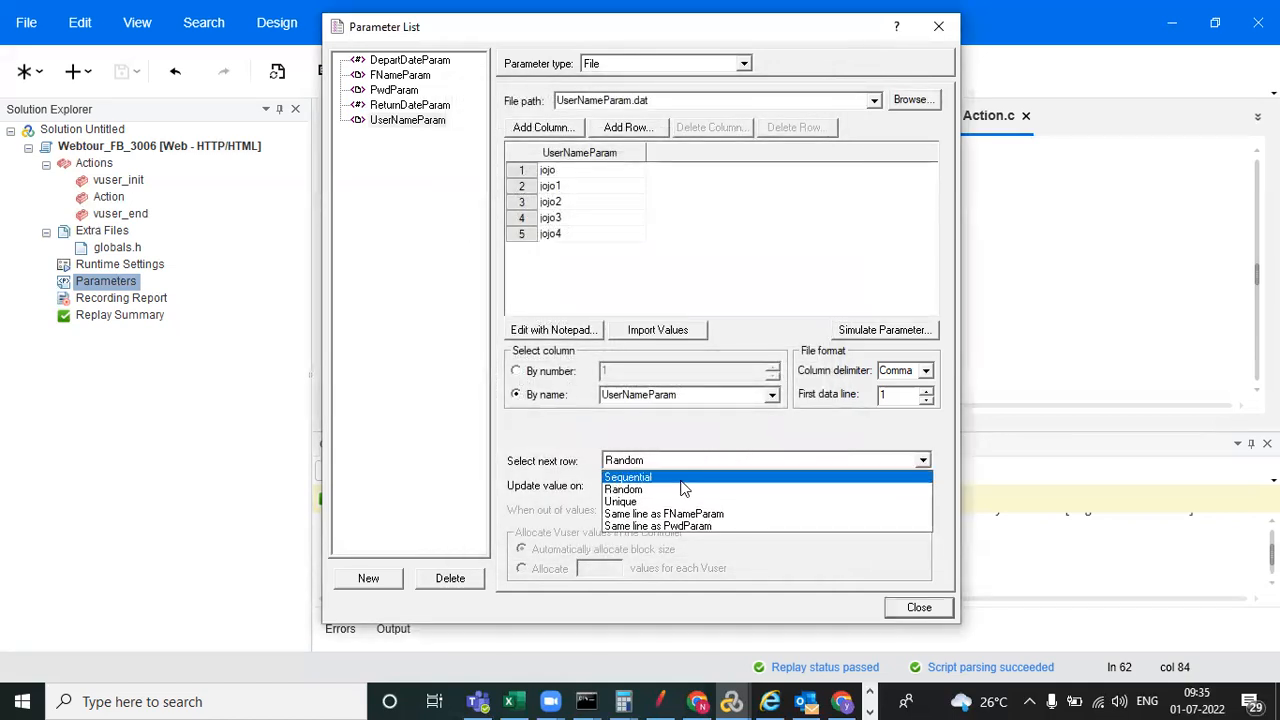
click(684, 501)
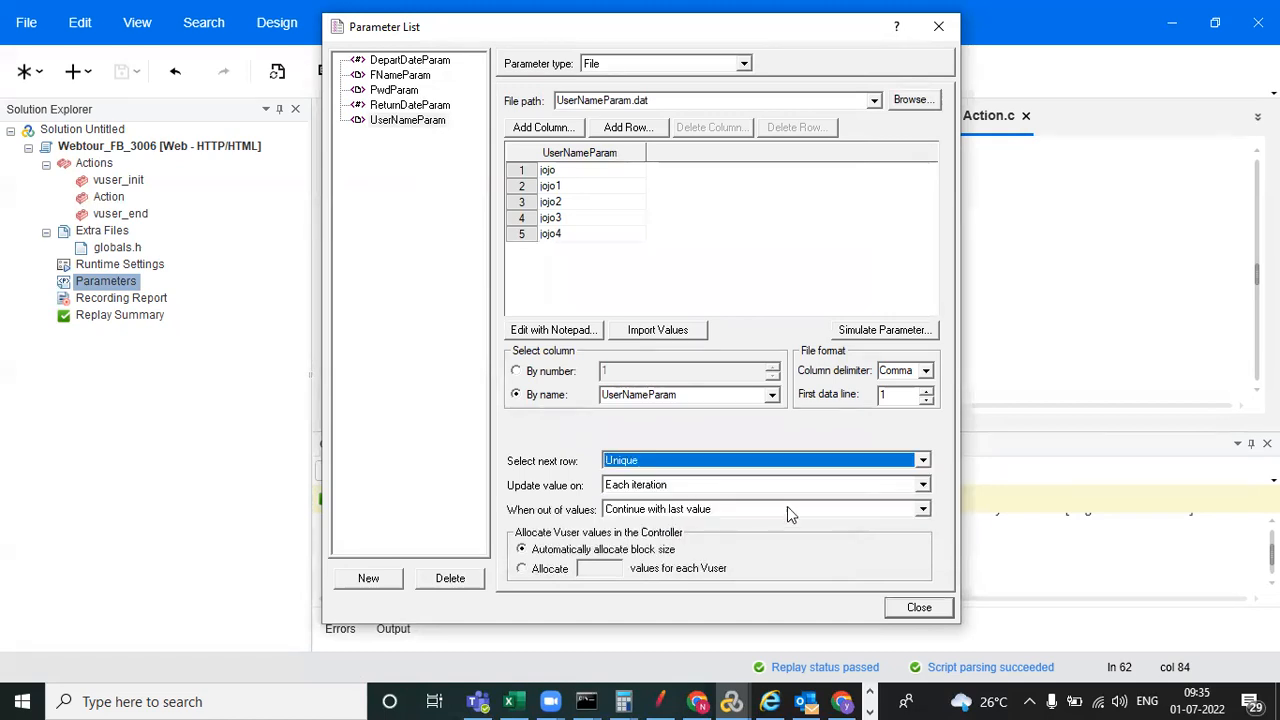
click(735, 513)
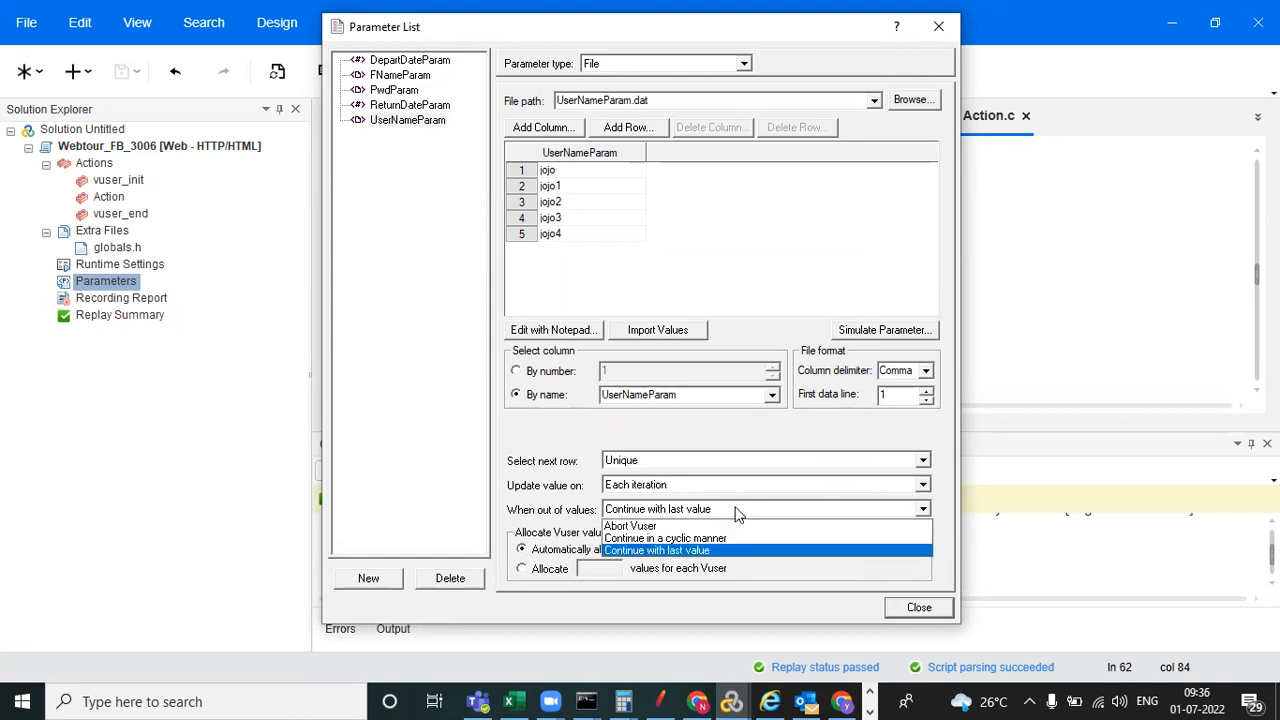
click(664, 527)
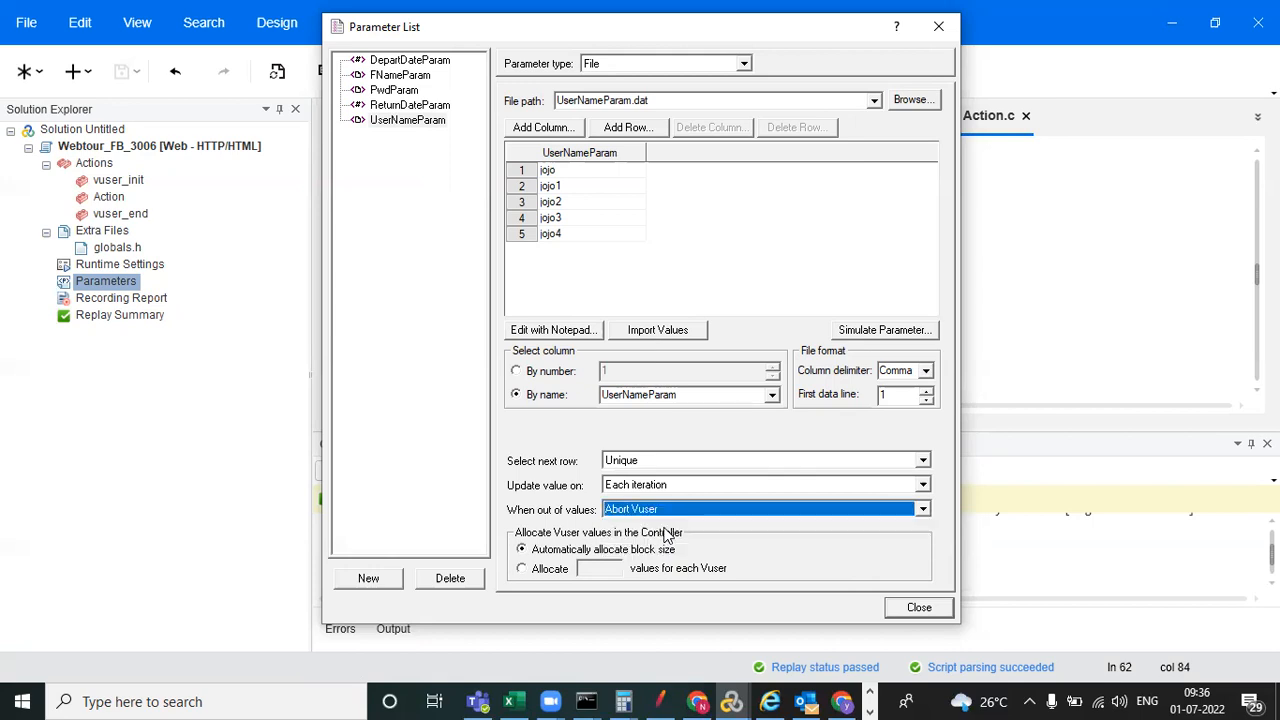
click(683, 511)
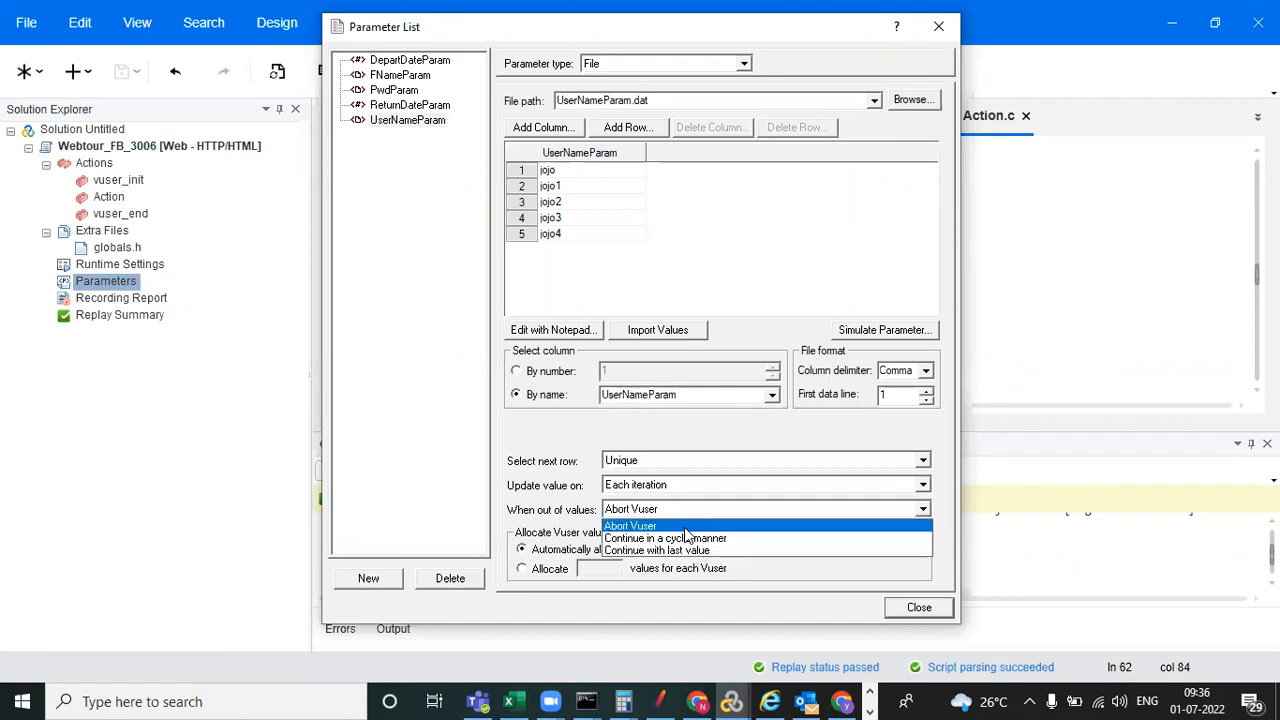
click(685, 527)
Simulate the Unique, Each iteration combination for 4 Vusers and 4 iterations, and examine each user's values.
click(870, 333)
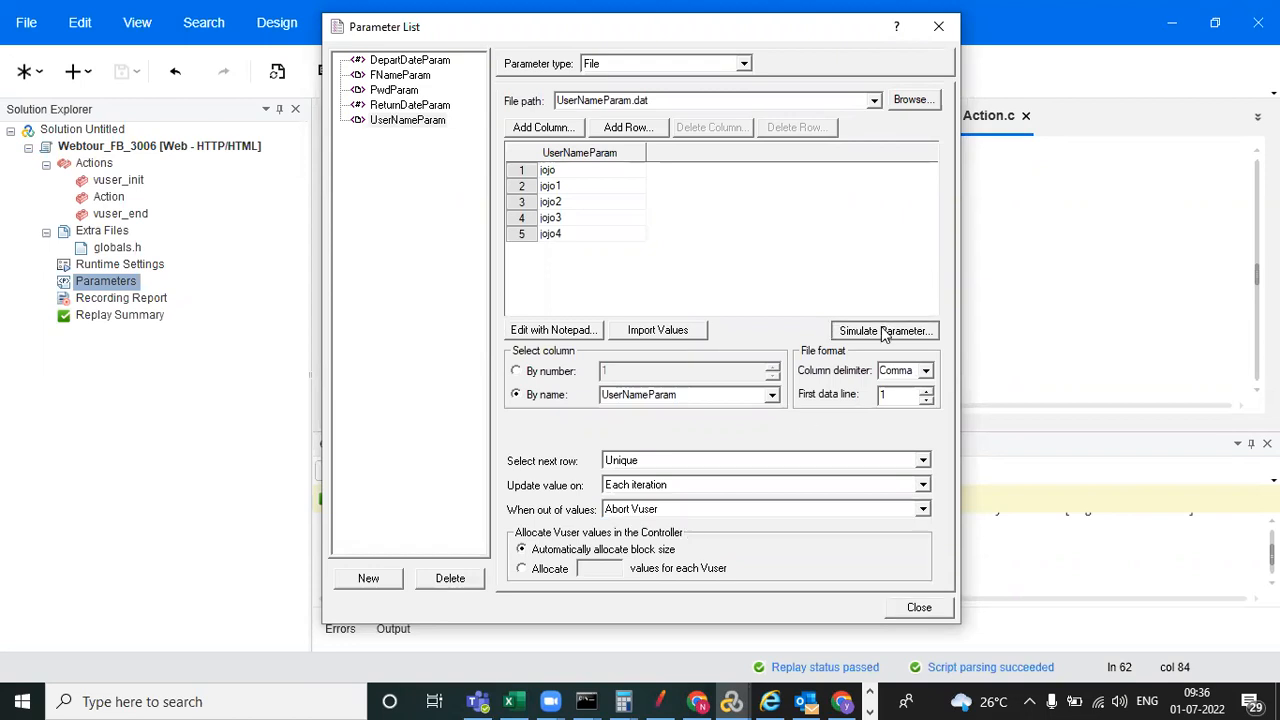
click(558, 330)
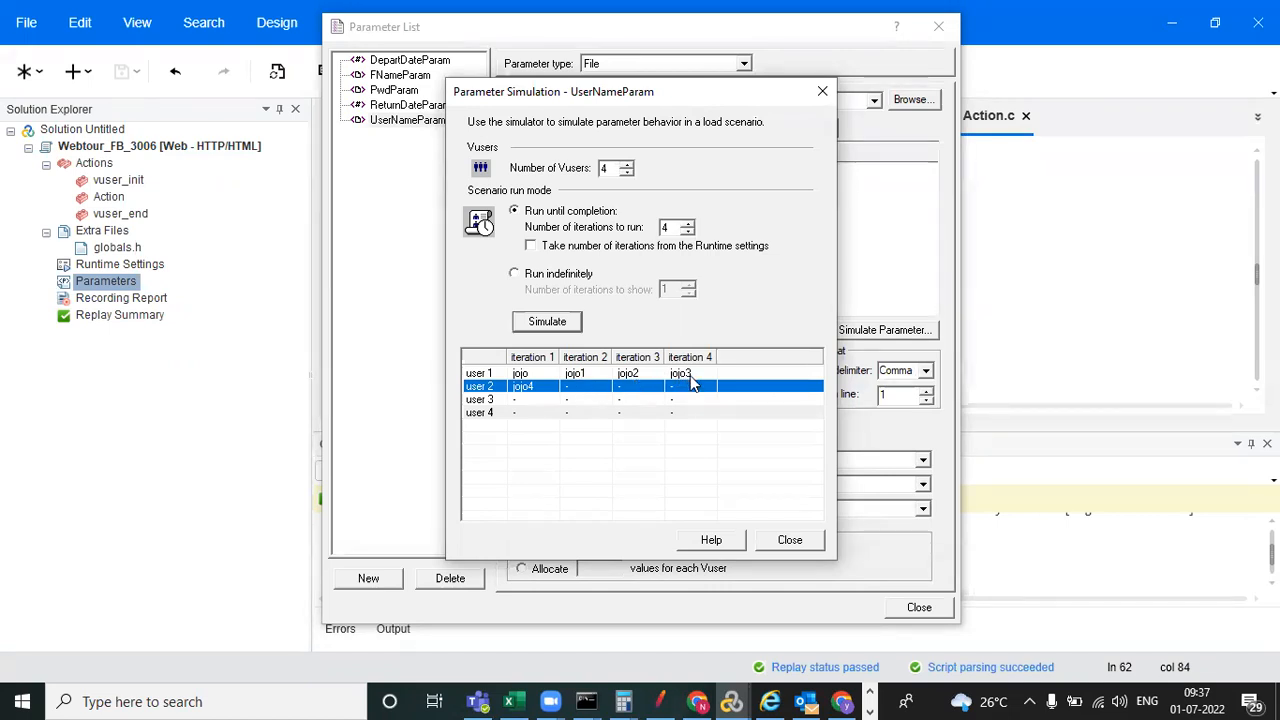
click(790, 541)
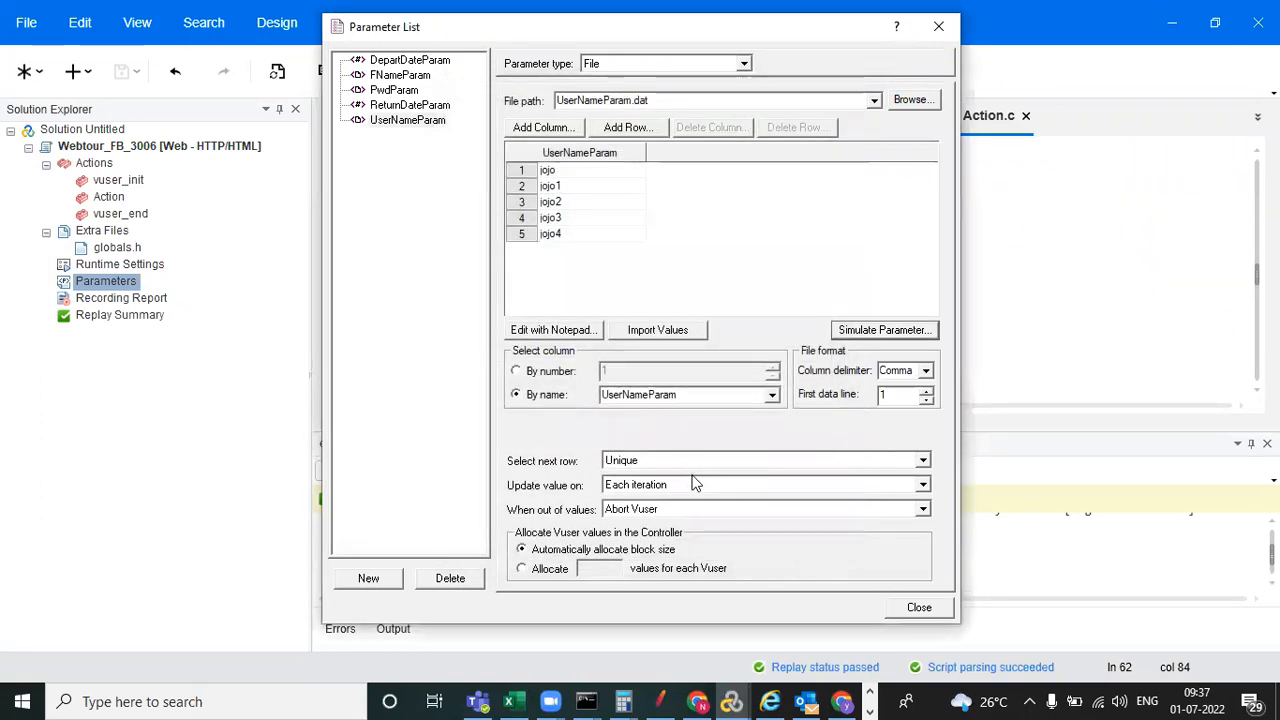
Set UserNameParam to Sequential with values updated on Each occurrence, and change the next row selection to Random.
click(690, 458)
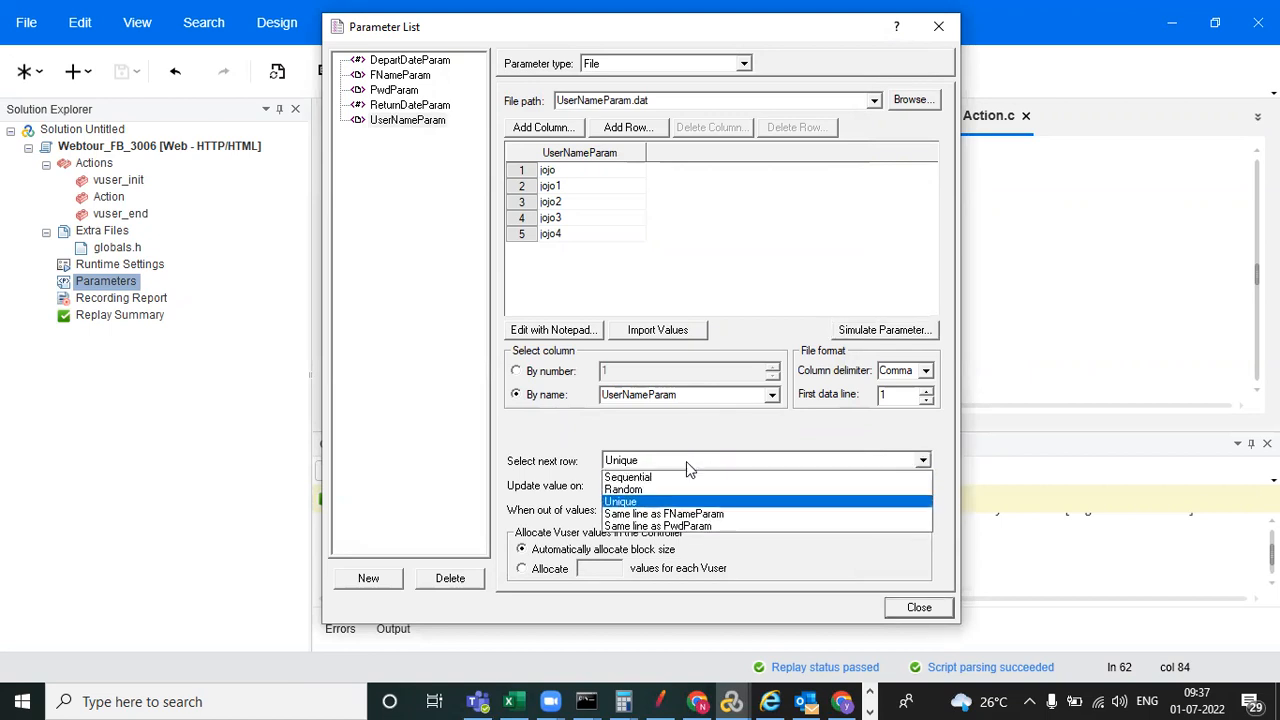
click(671, 477)
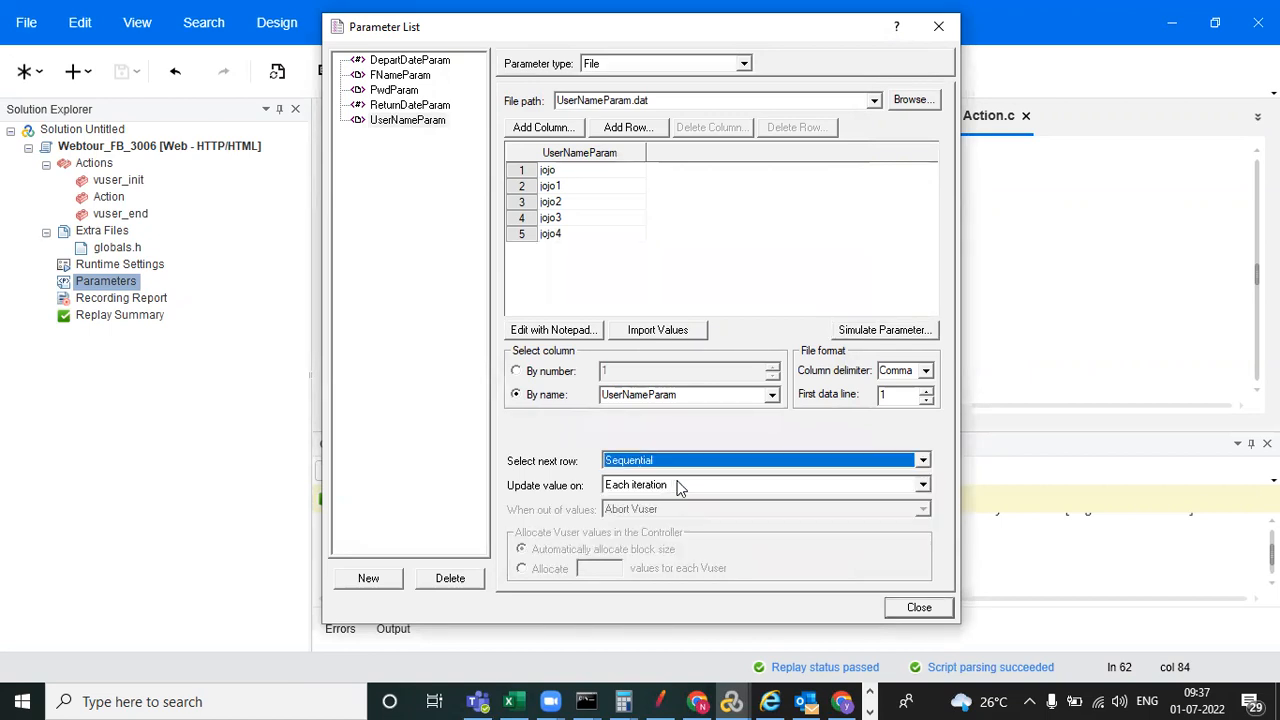
click(678, 485)
click(665, 514)
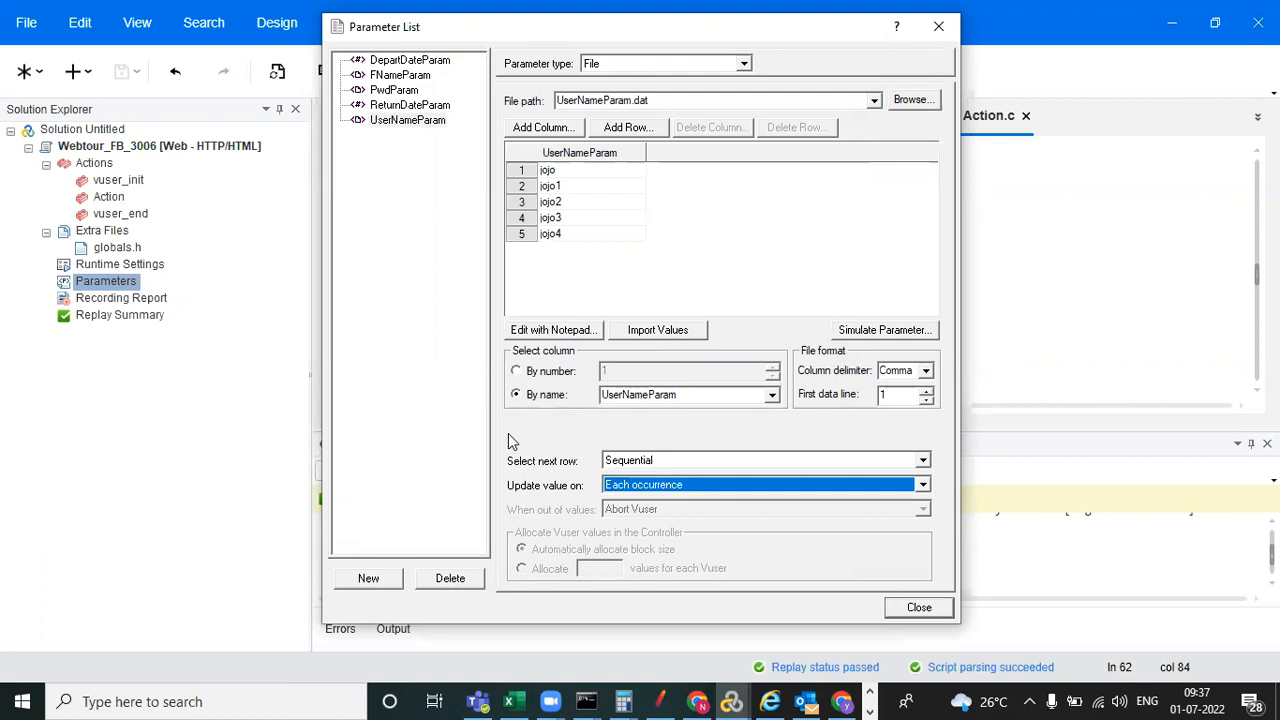
click(673, 459)
click(667, 490)
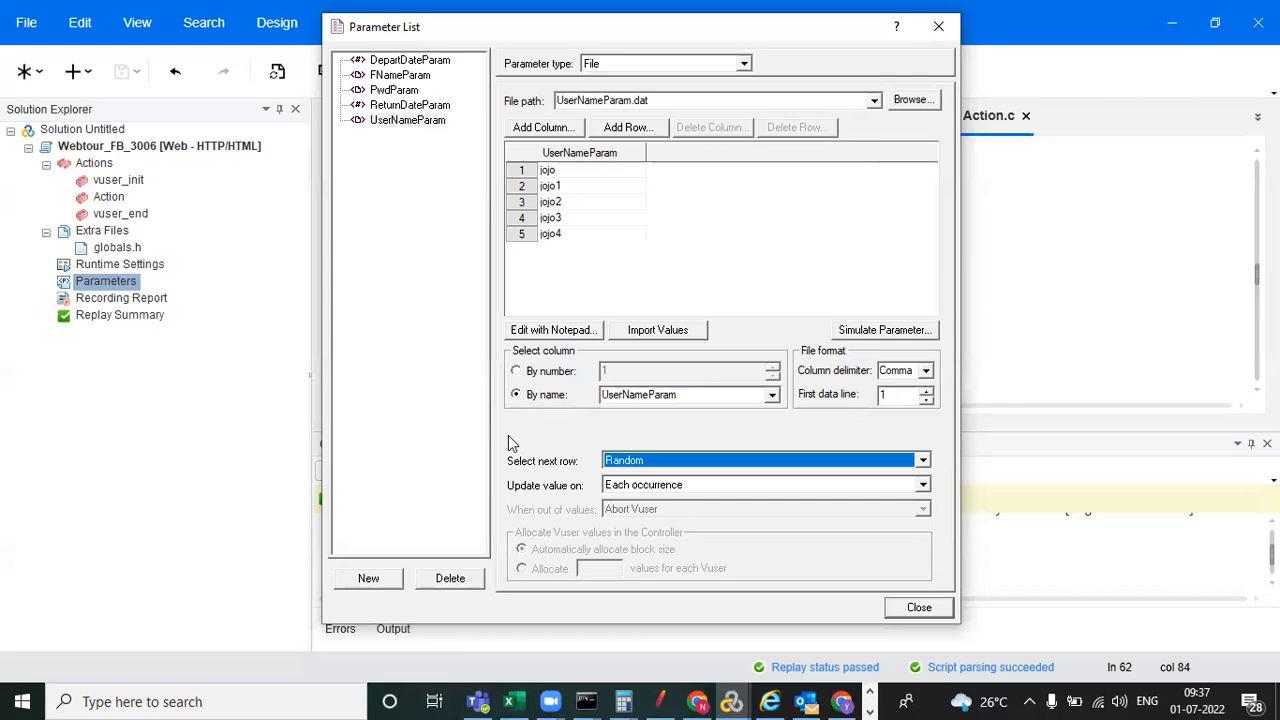
Change the next row selection to Unique and try to simulate the parameter with Each occurrence updates.
click(664, 463)
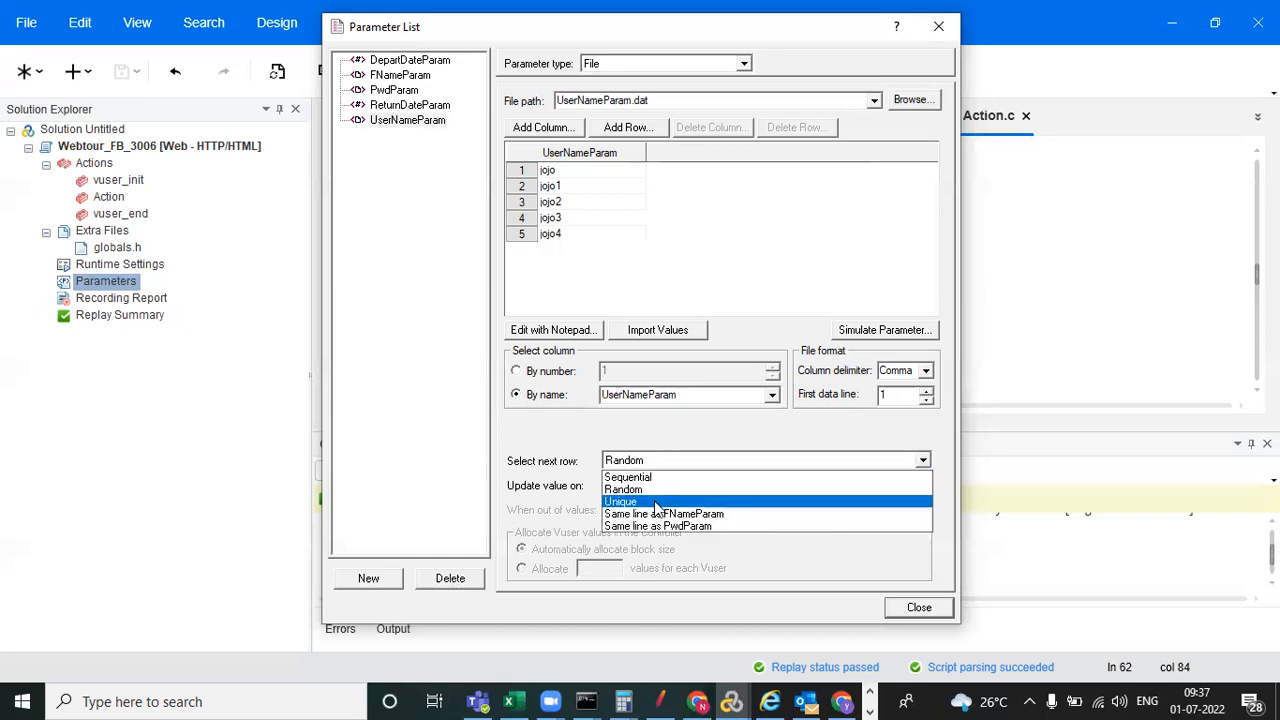
click(656, 503)
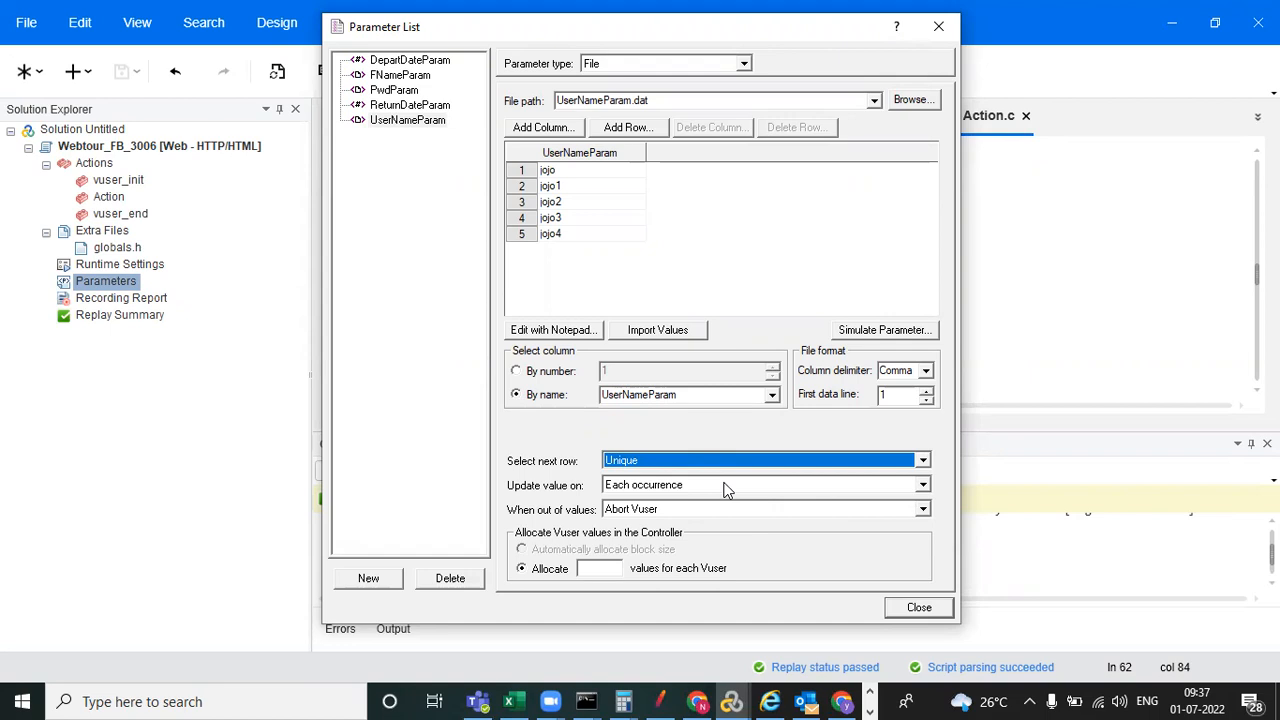
click(701, 460)
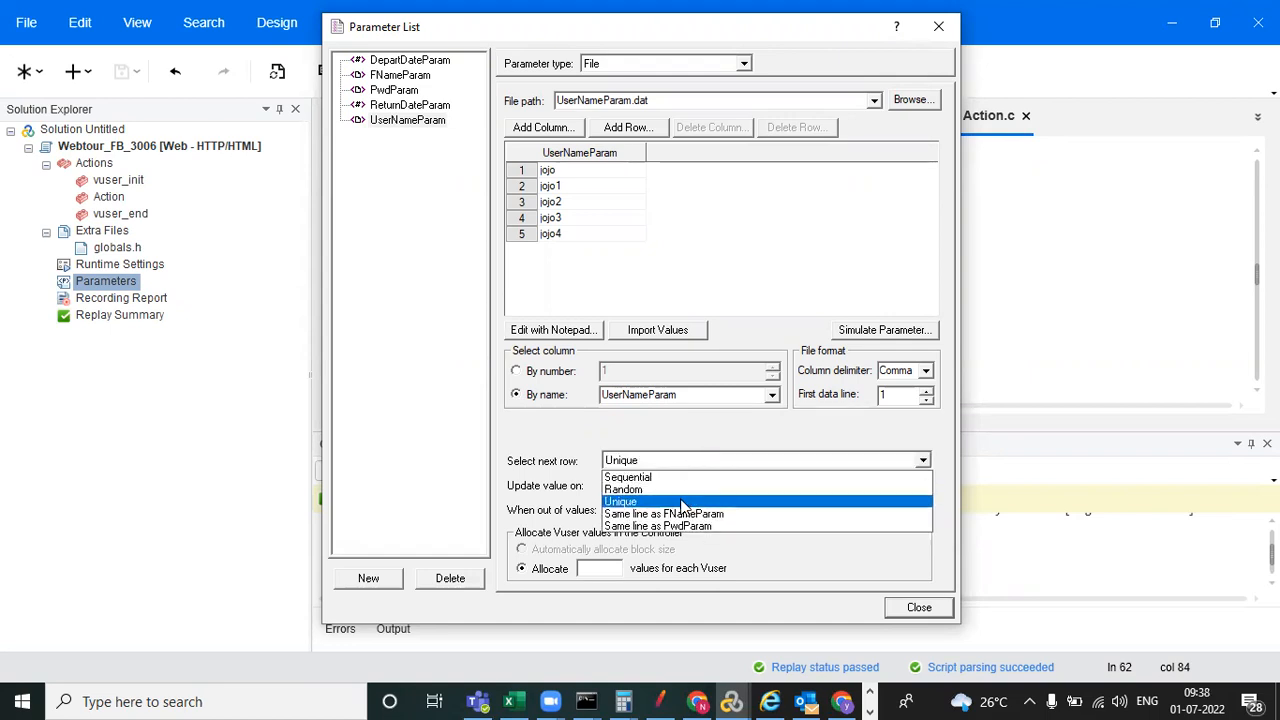
click(680, 502)
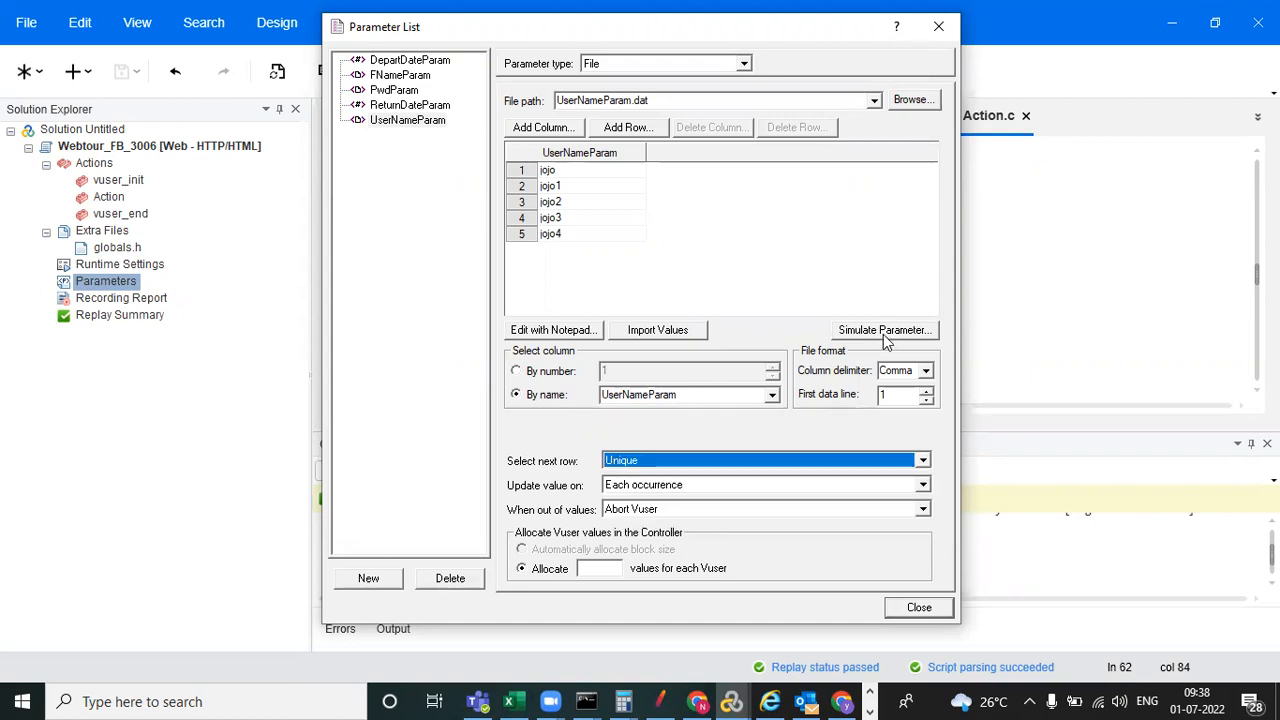
click(884, 338)
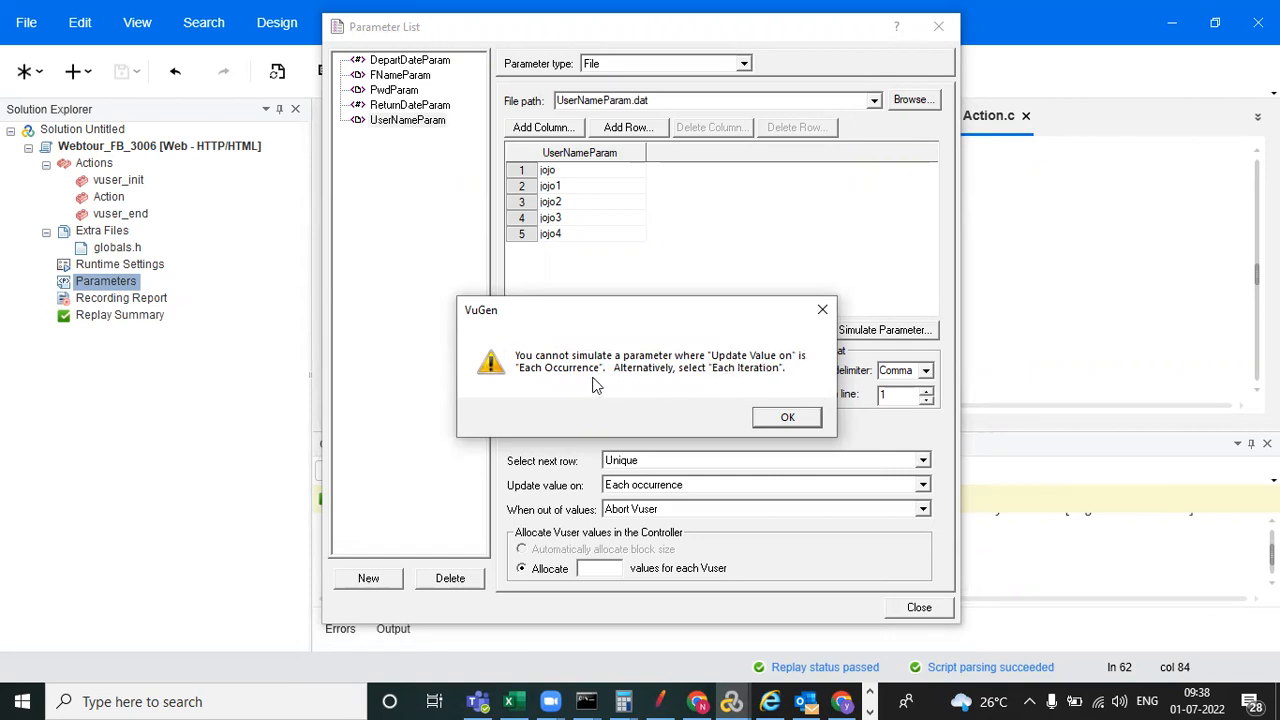
click(821, 312)
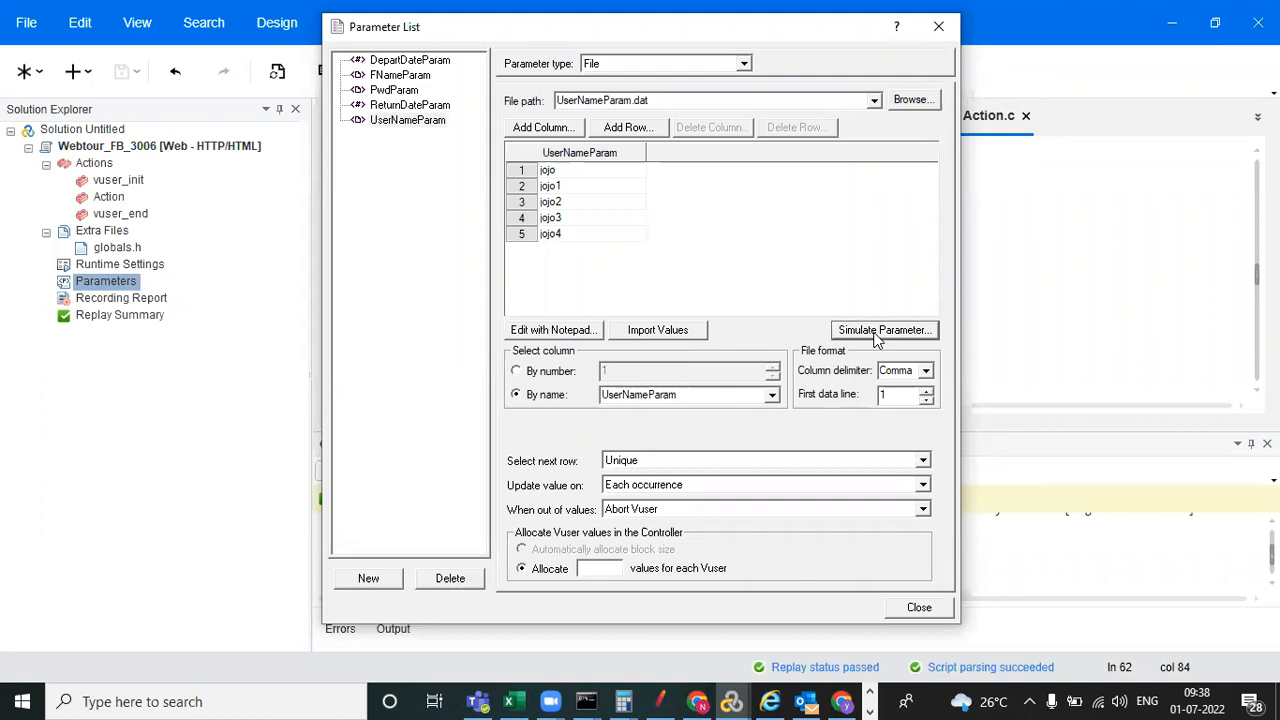
Set UserNameParam to Sequential with its value updated Once, and simulate it for 4 Vusers and 4 iterations.
click(697, 464)
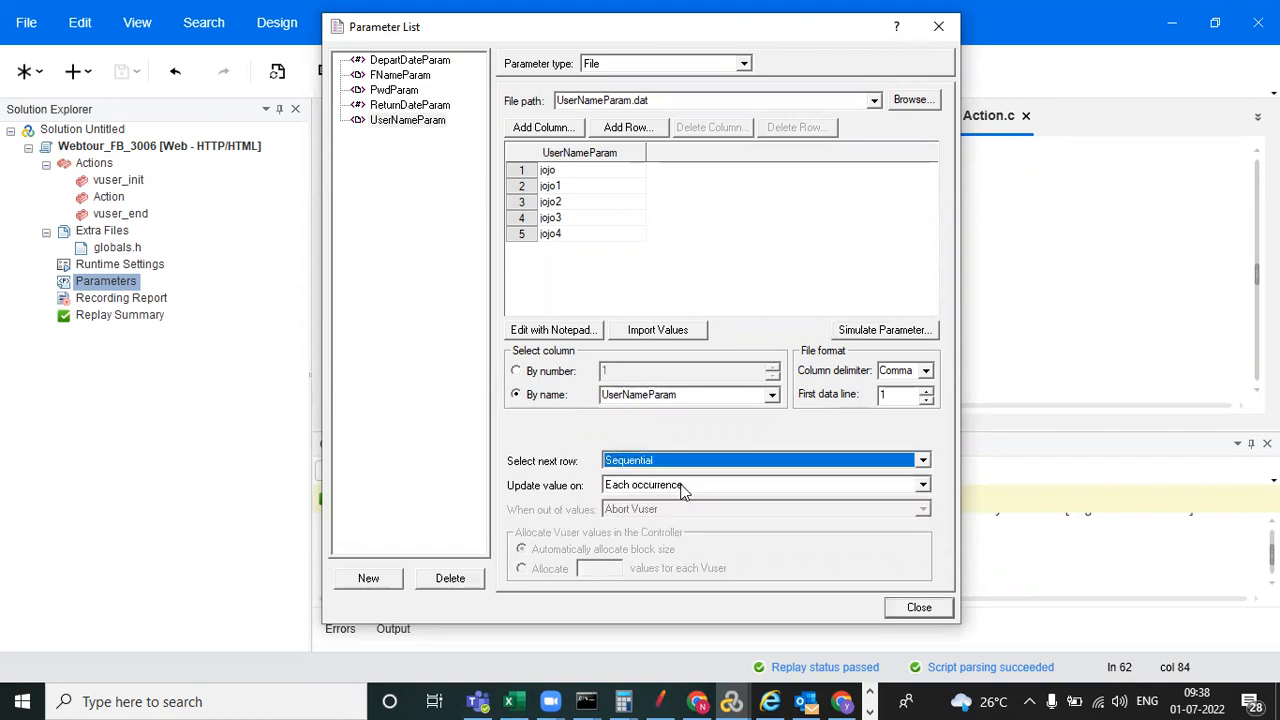
click(681, 487)
click(662, 526)
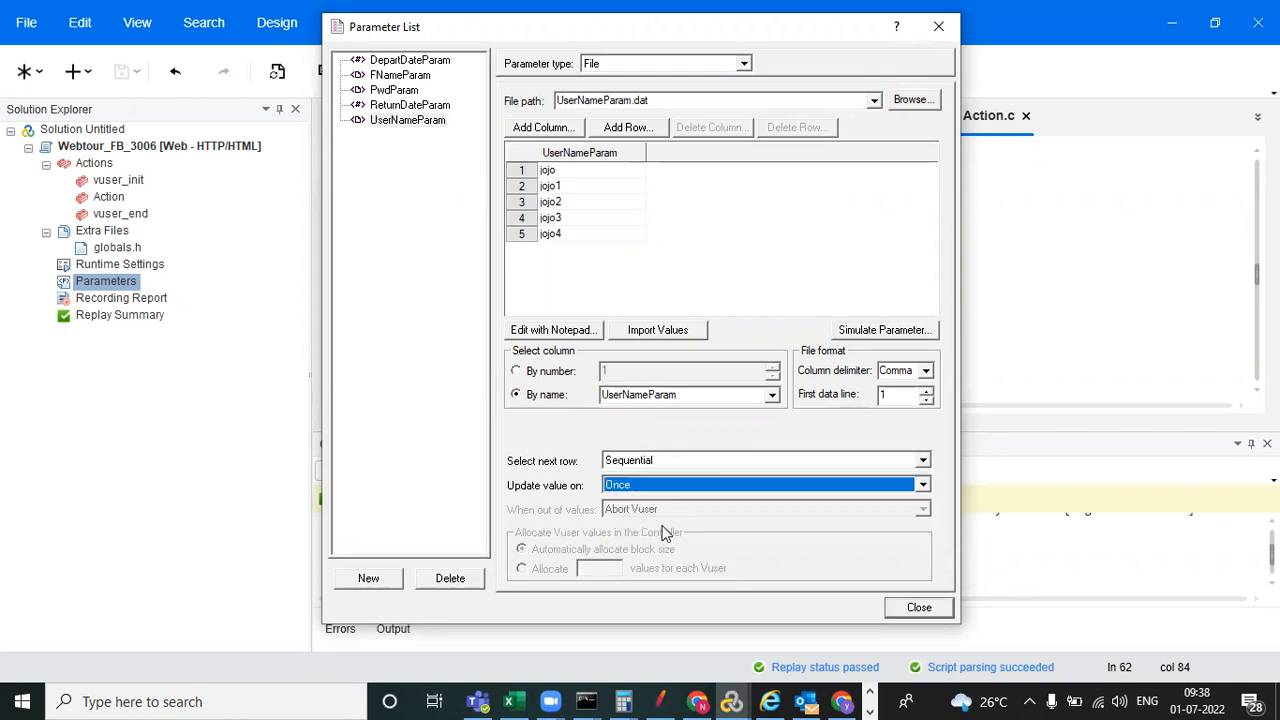
click(898, 334)
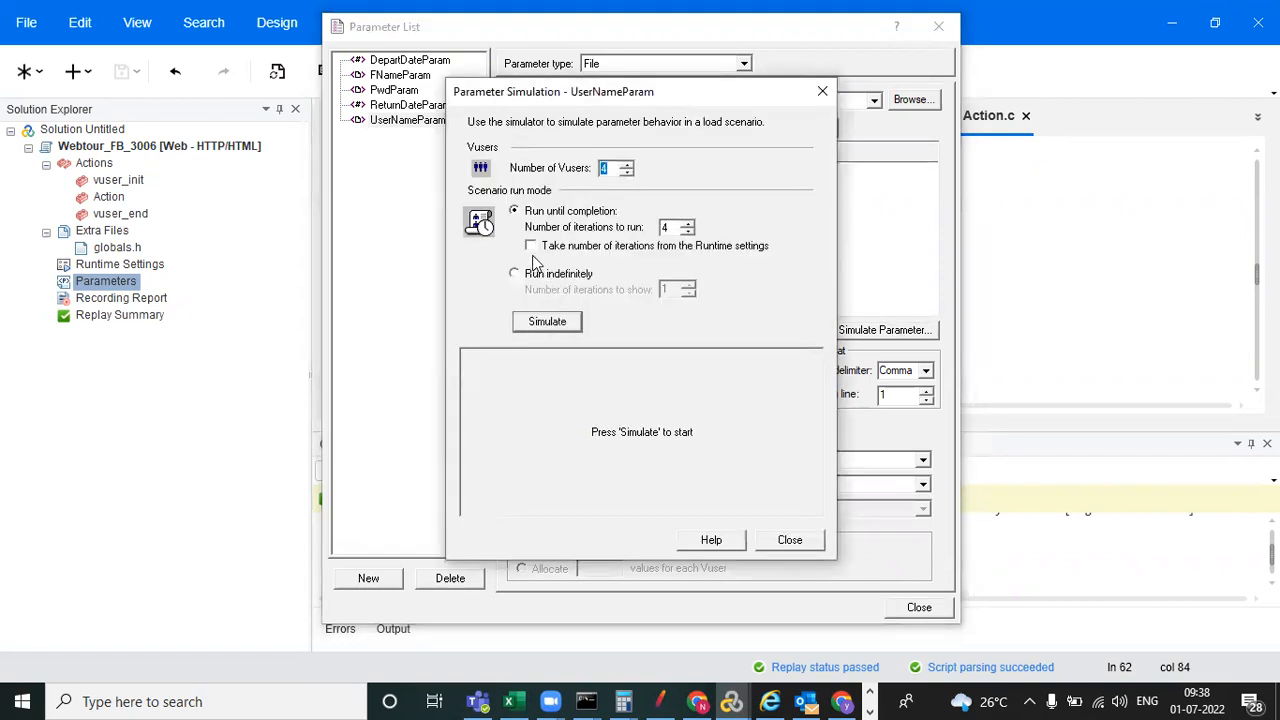
click(542, 325)
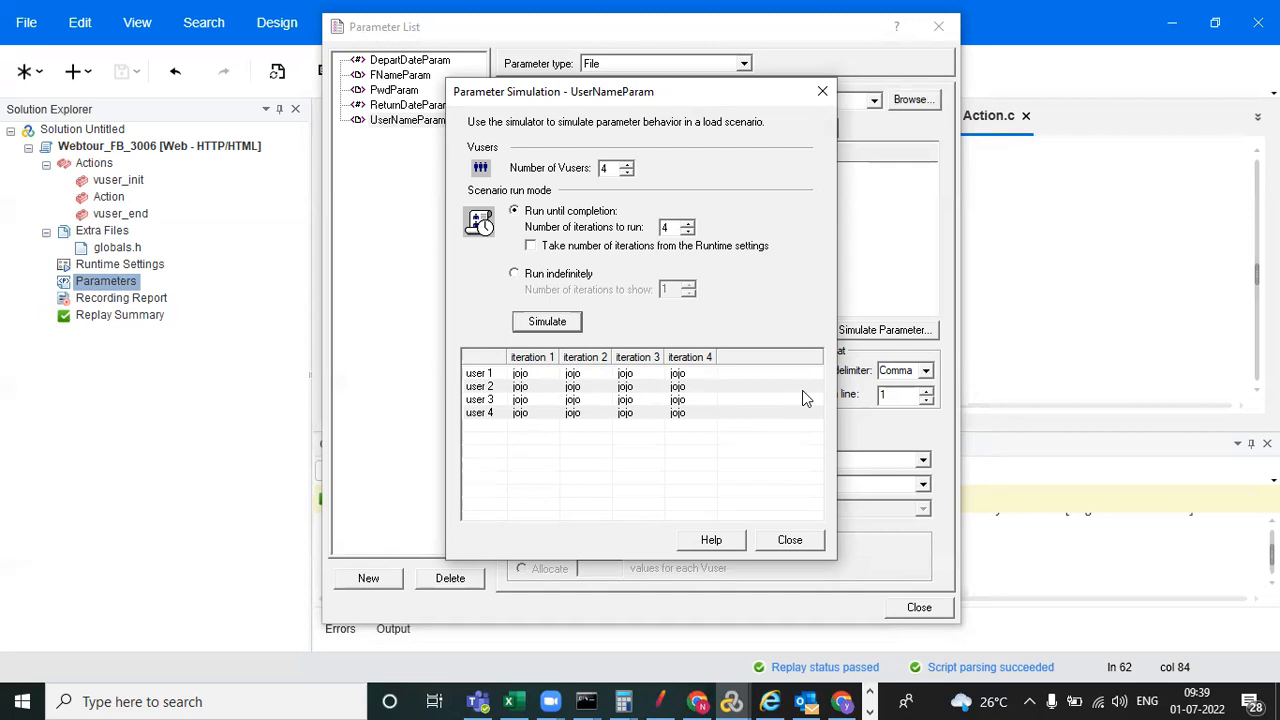
Change UserNameParam's next row selection to Random with the value updated Once, and simulate it for 4 Vusers and 4 iterations.
click(789, 540)
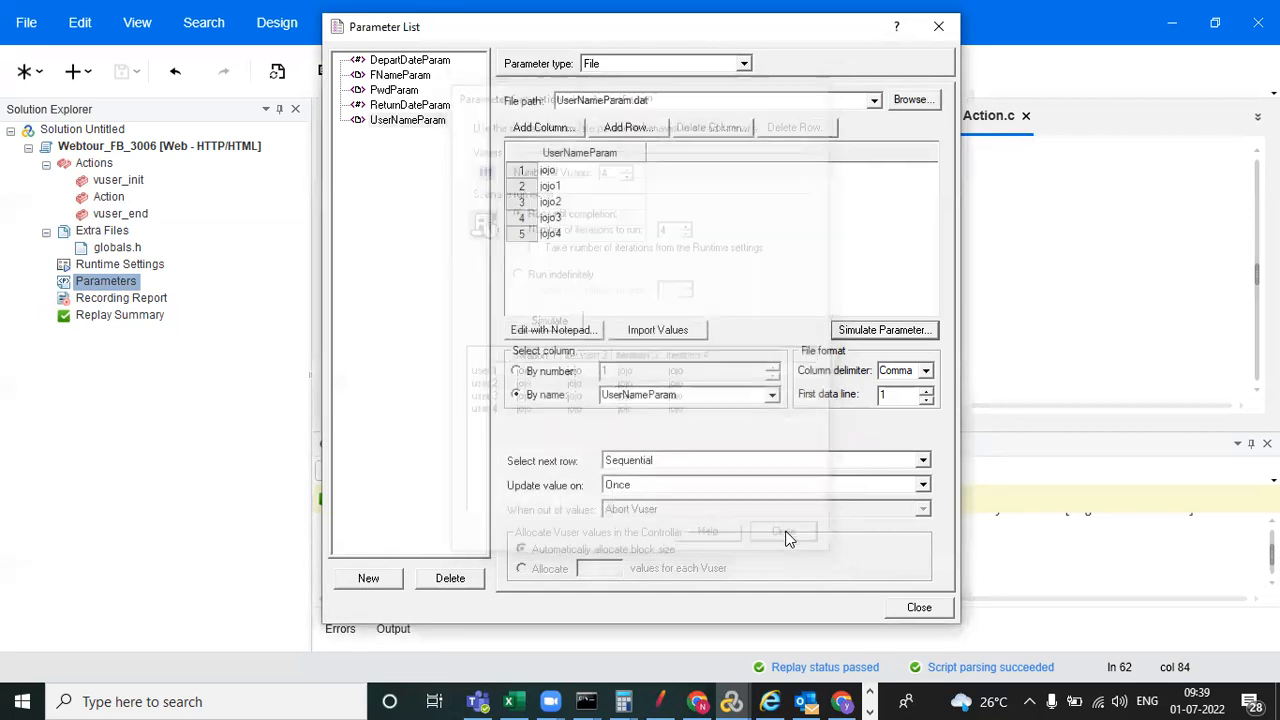
click(684, 460)
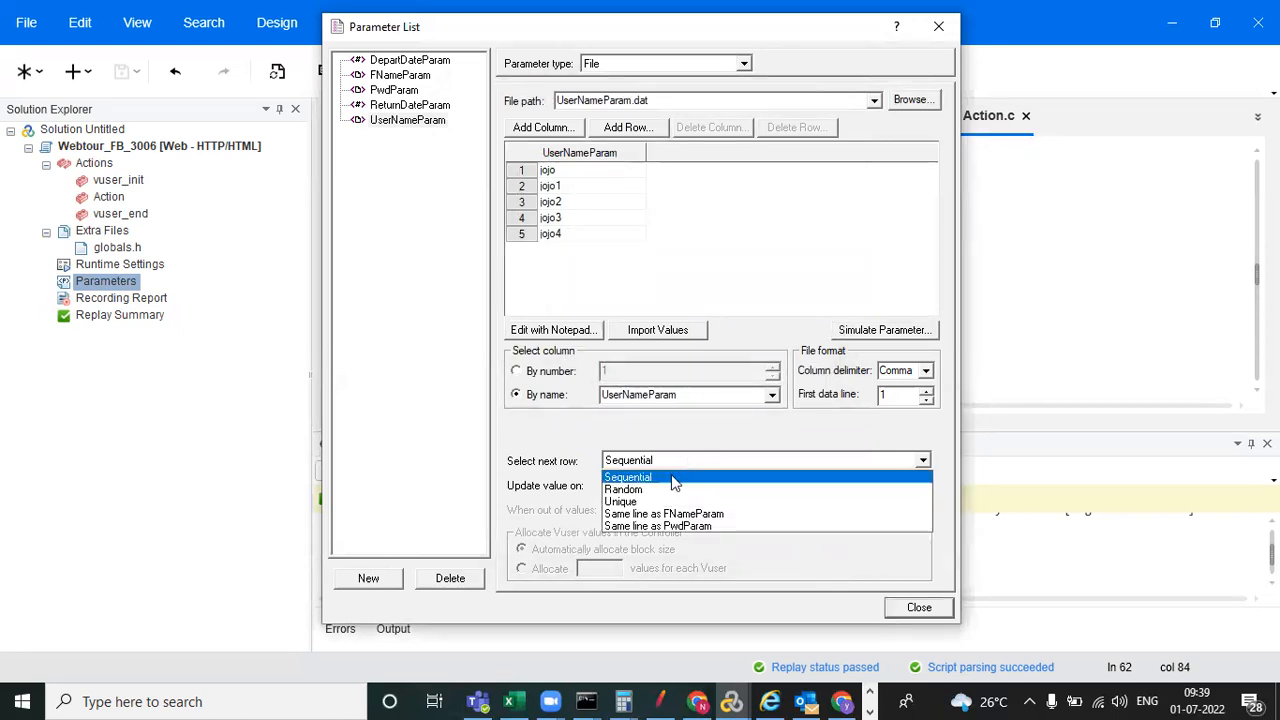
click(655, 490)
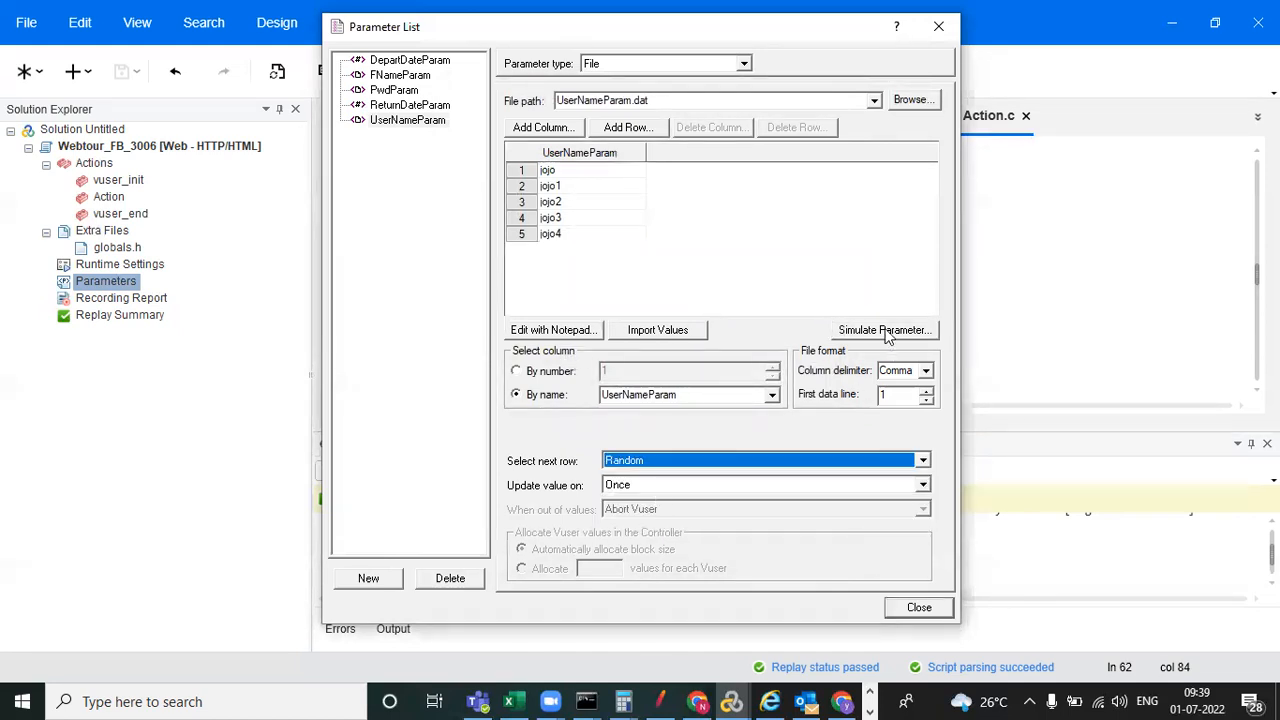
click(884, 331)
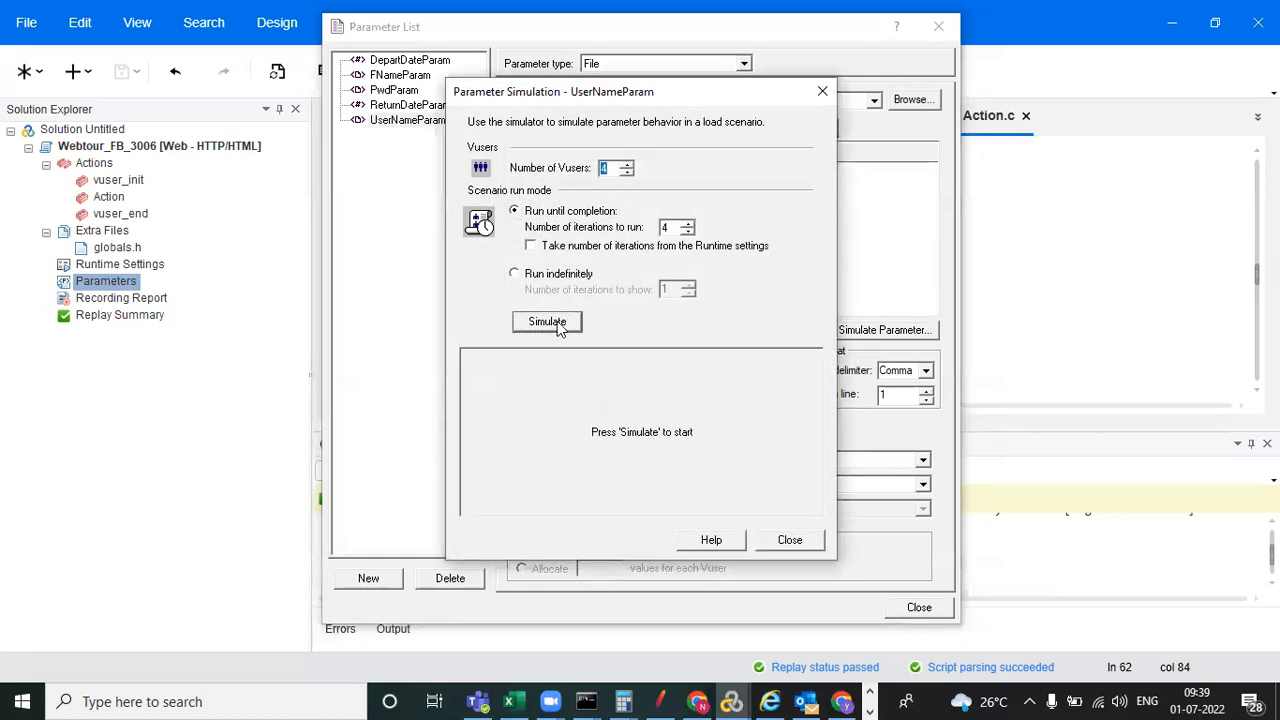
click(548, 322)
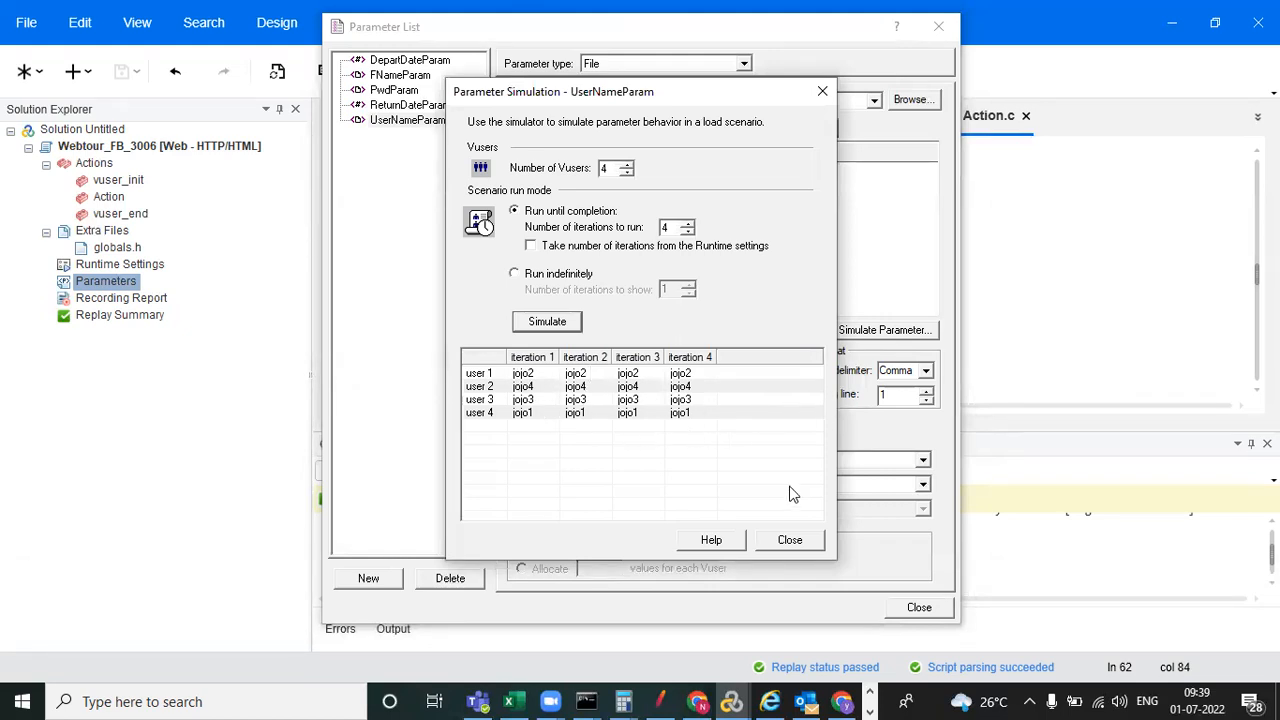
click(789, 540)
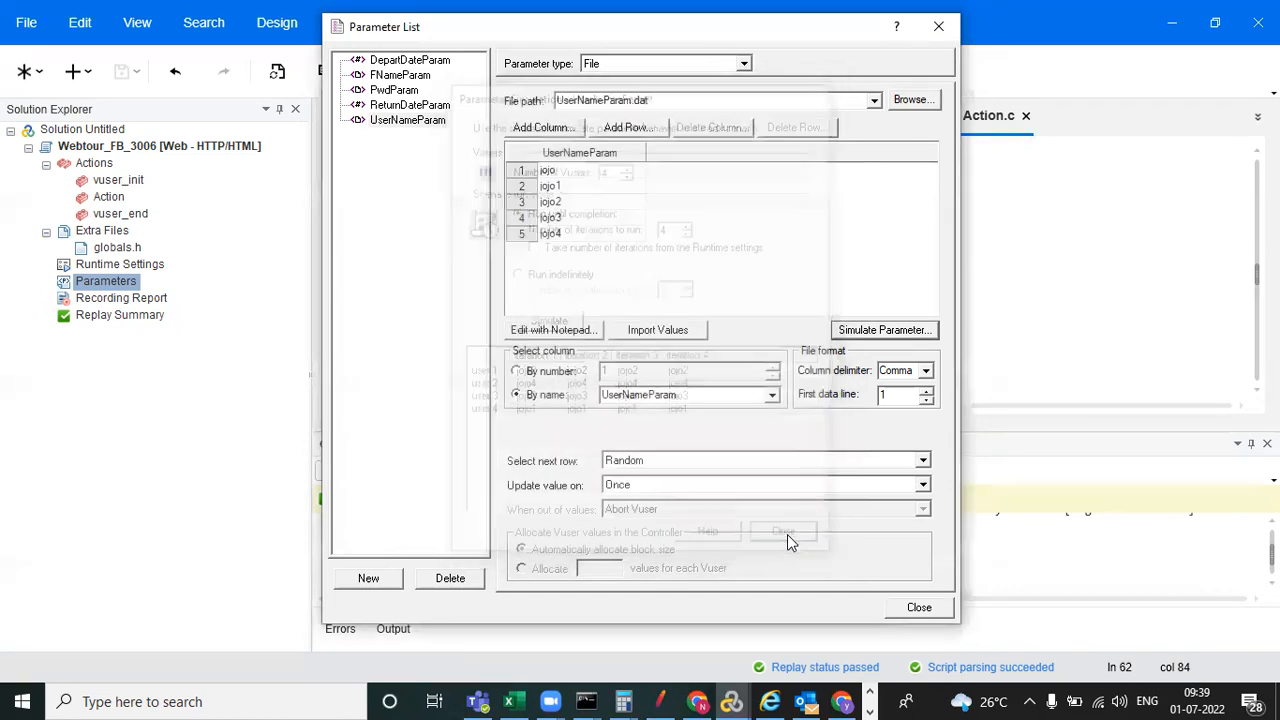
Set UserNameParam's next row selection to Unique, simulate it with Once updates for 4 Vusers and 4 iterations, and close the parameter list.
click(700, 462)
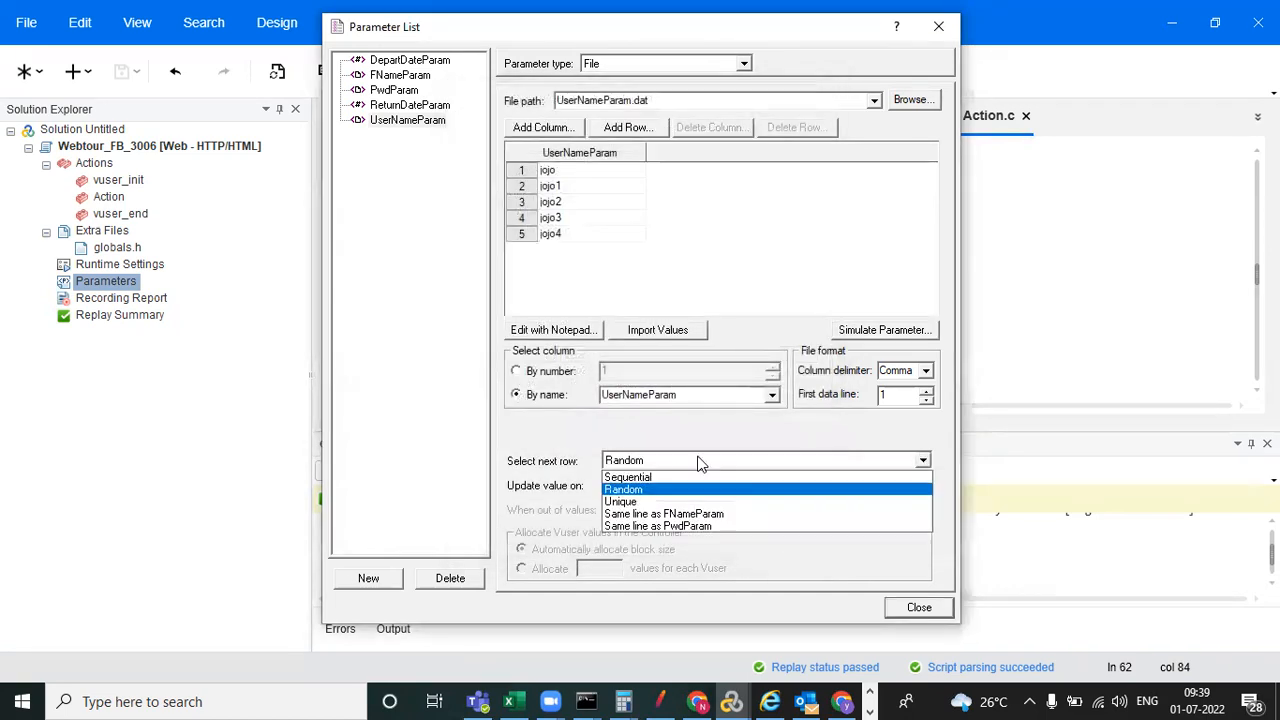
click(643, 502)
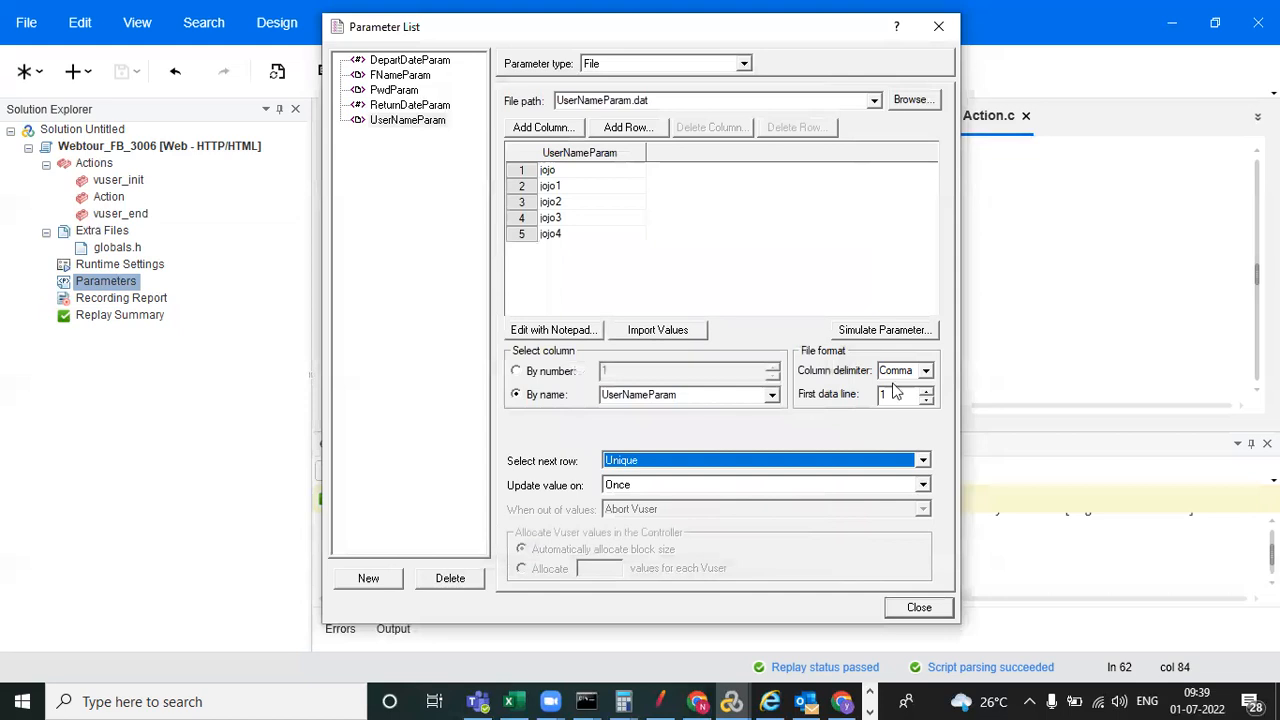
click(884, 331)
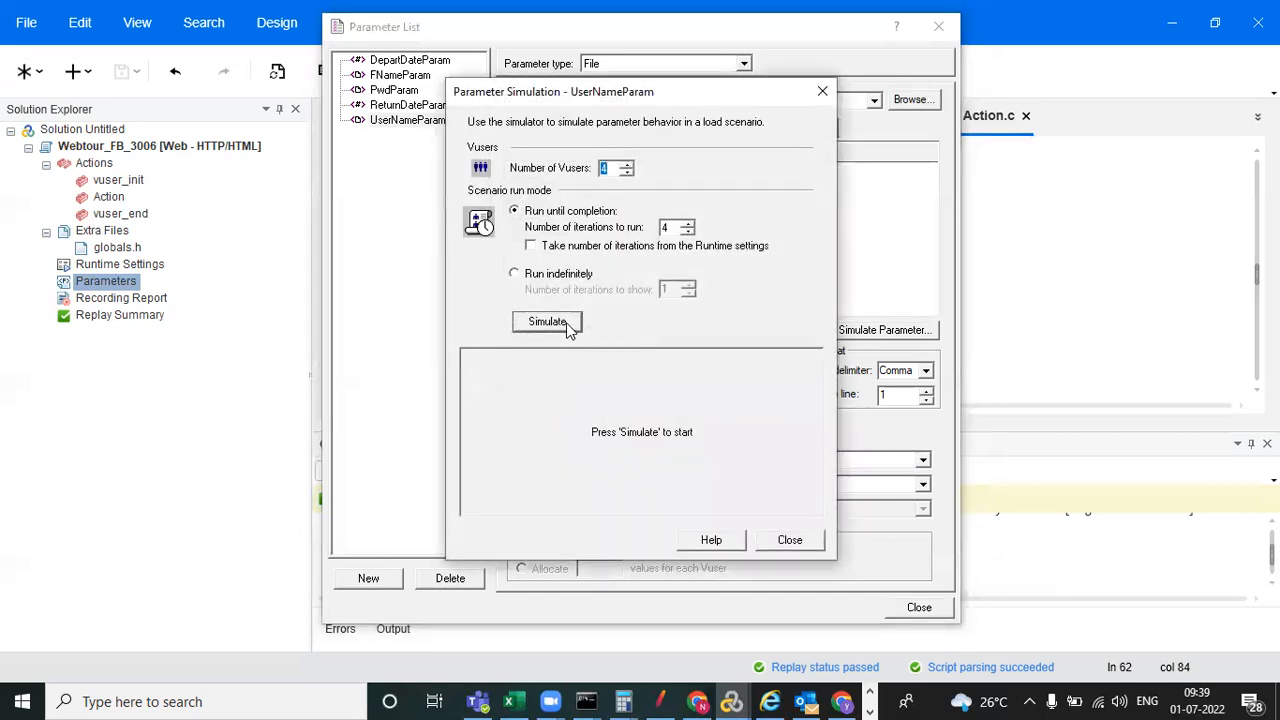
click(566, 324)
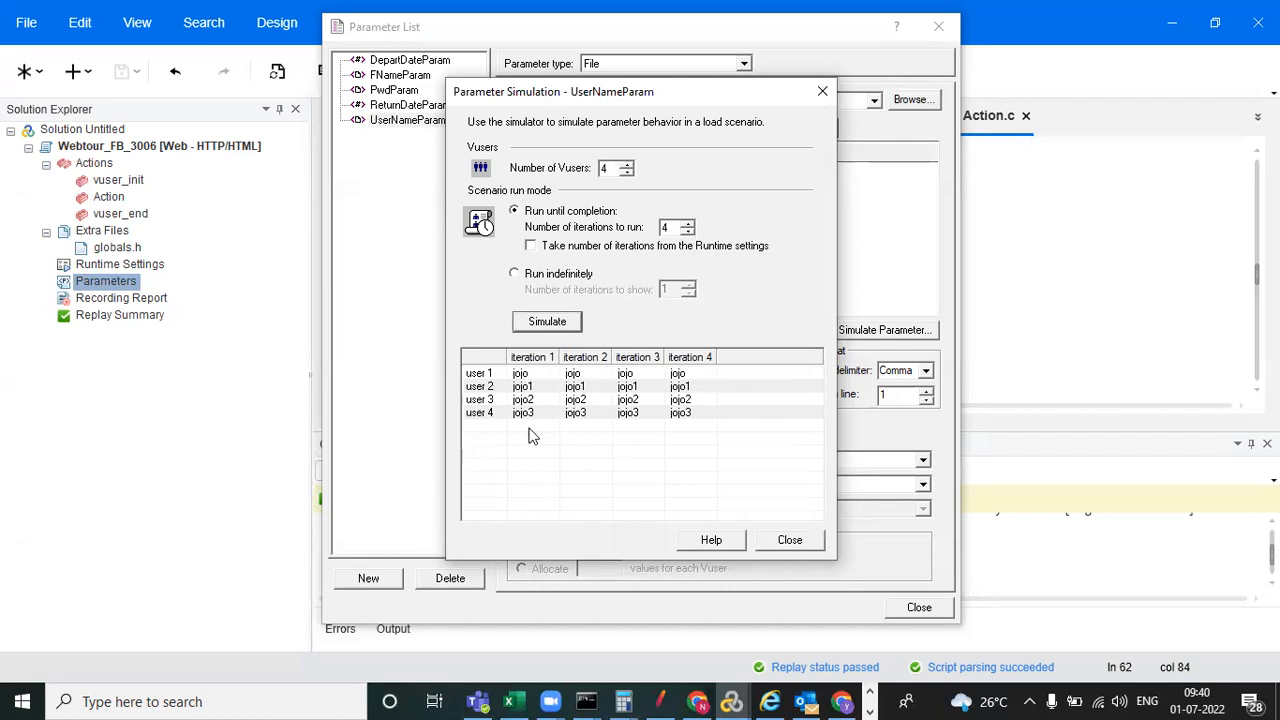
click(822, 91)
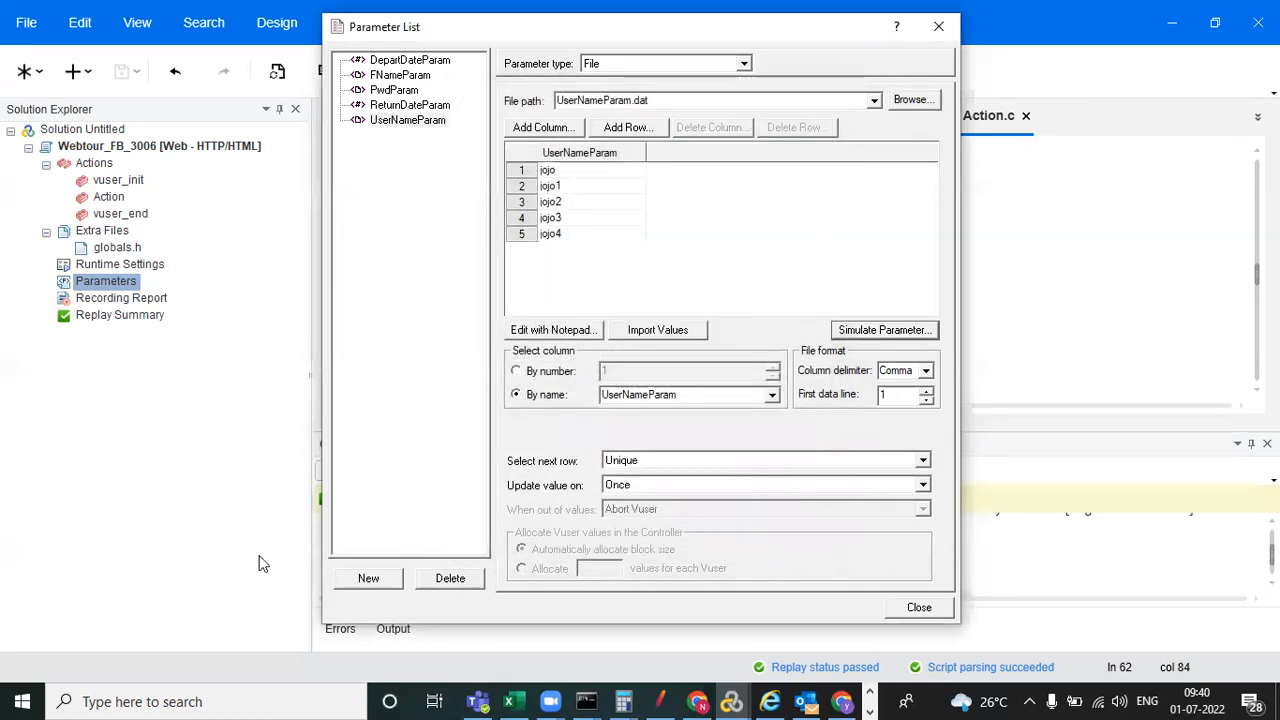
click(915, 610)
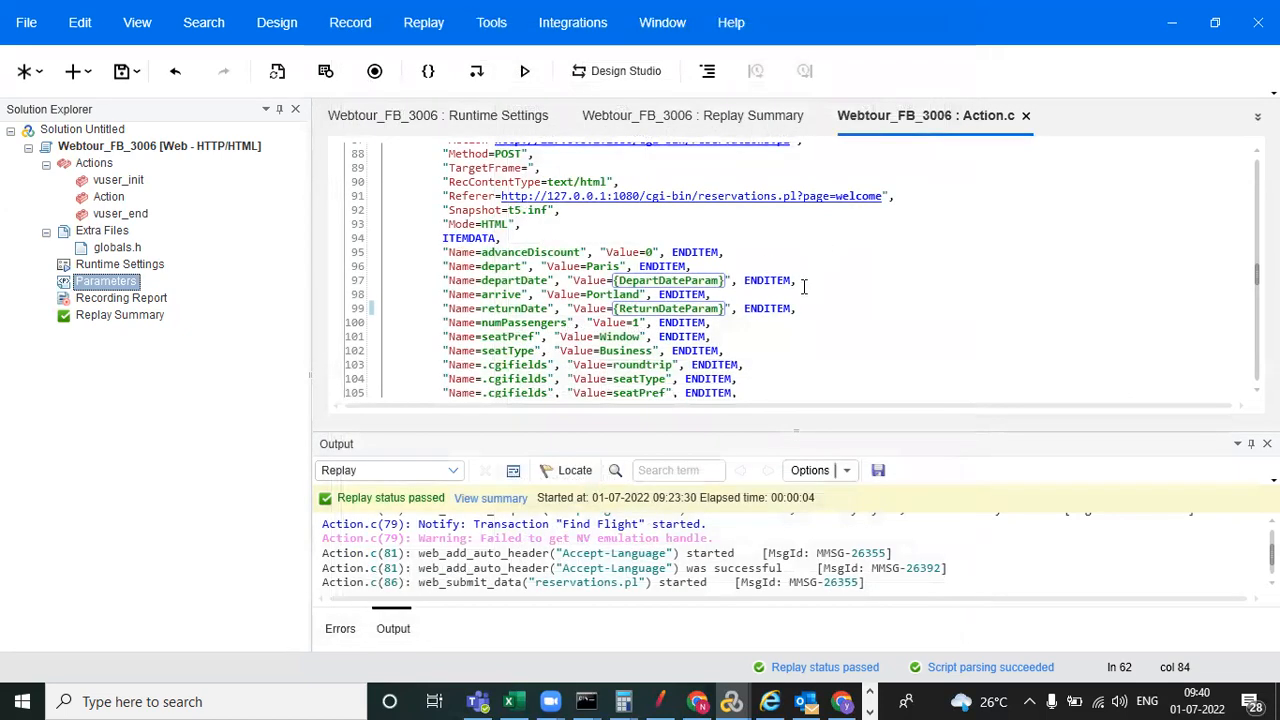